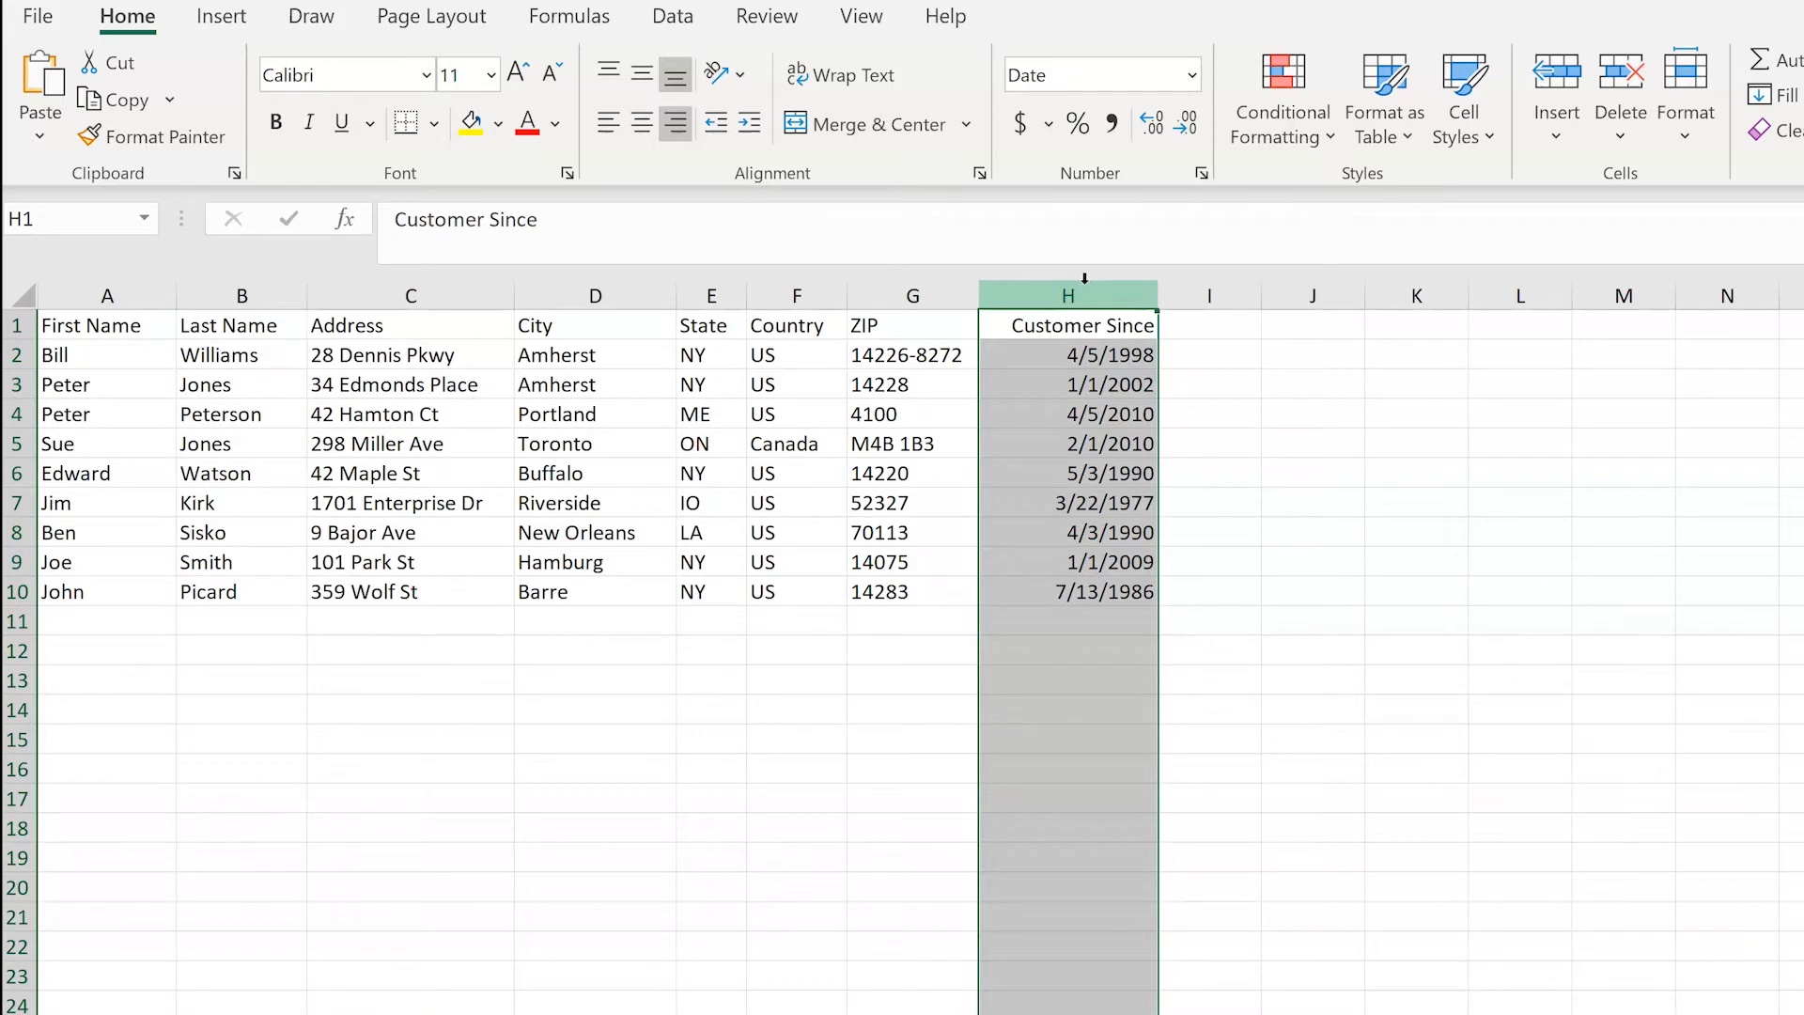
# - Convert the customer list in A1:H10 into a table with headers
pyautogui.click(833, 414)
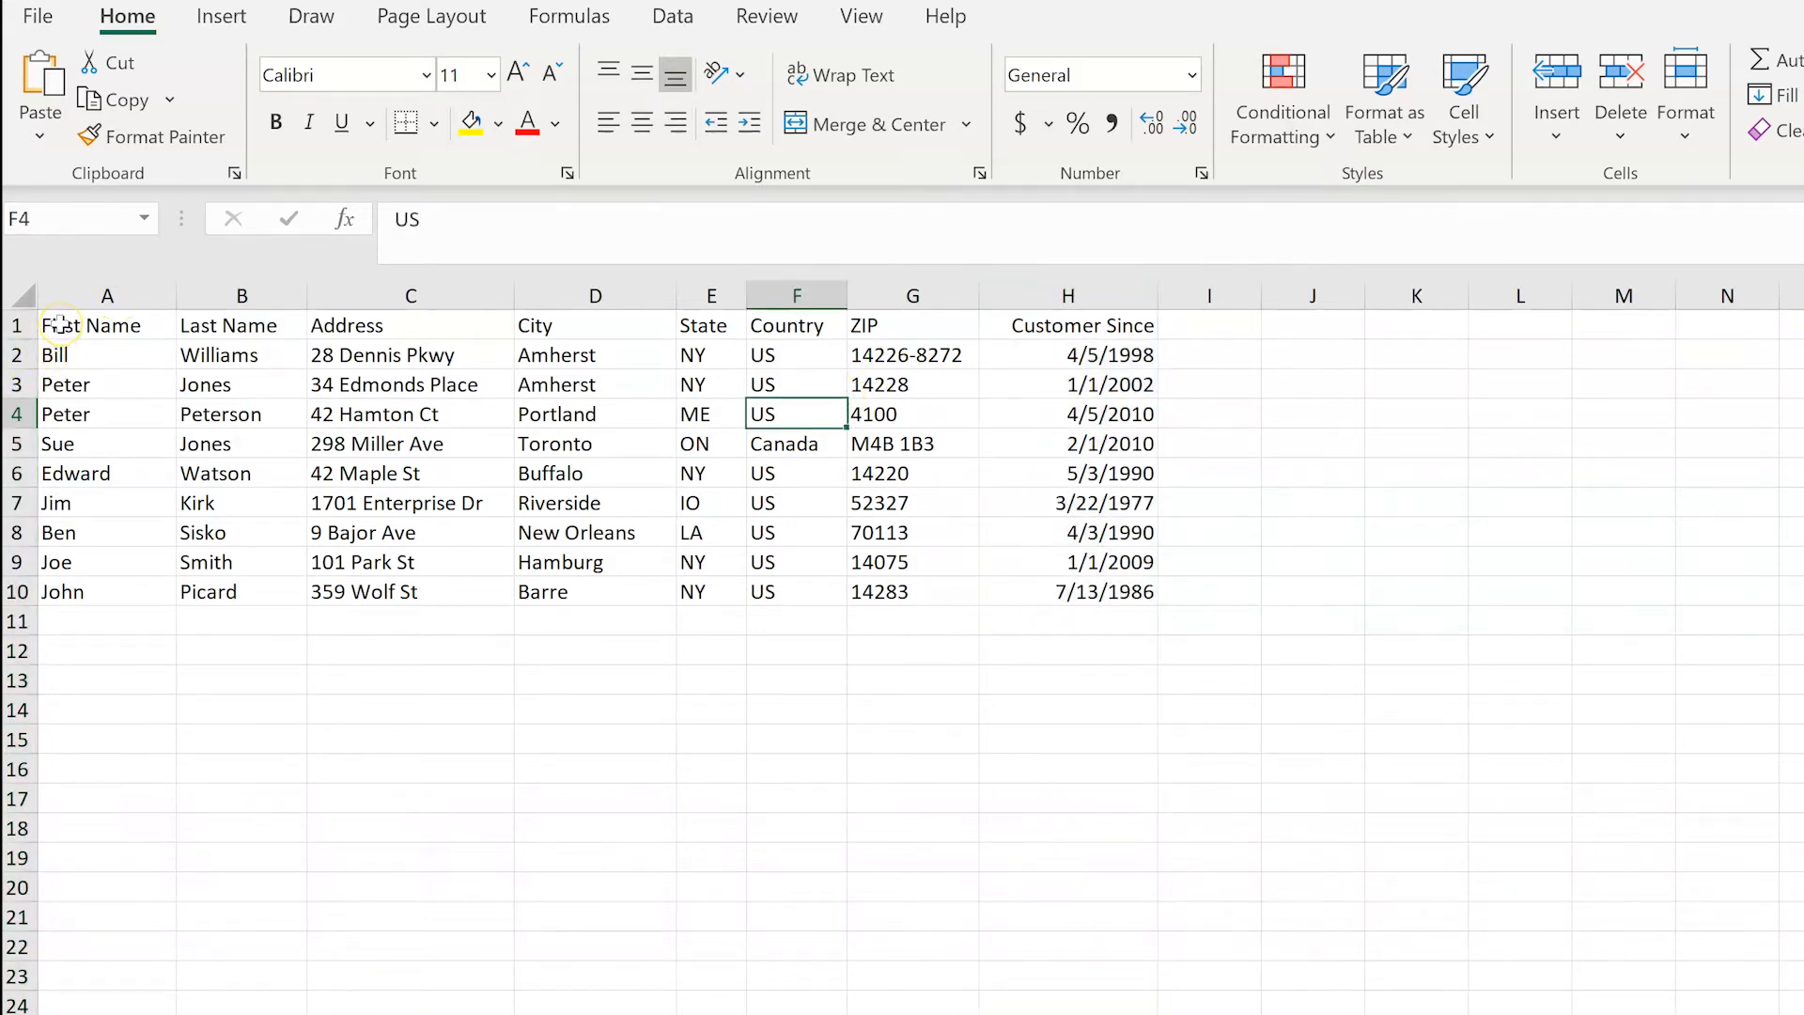
pyautogui.moveTo(58, 324); pyautogui.dragTo(1033, 592)
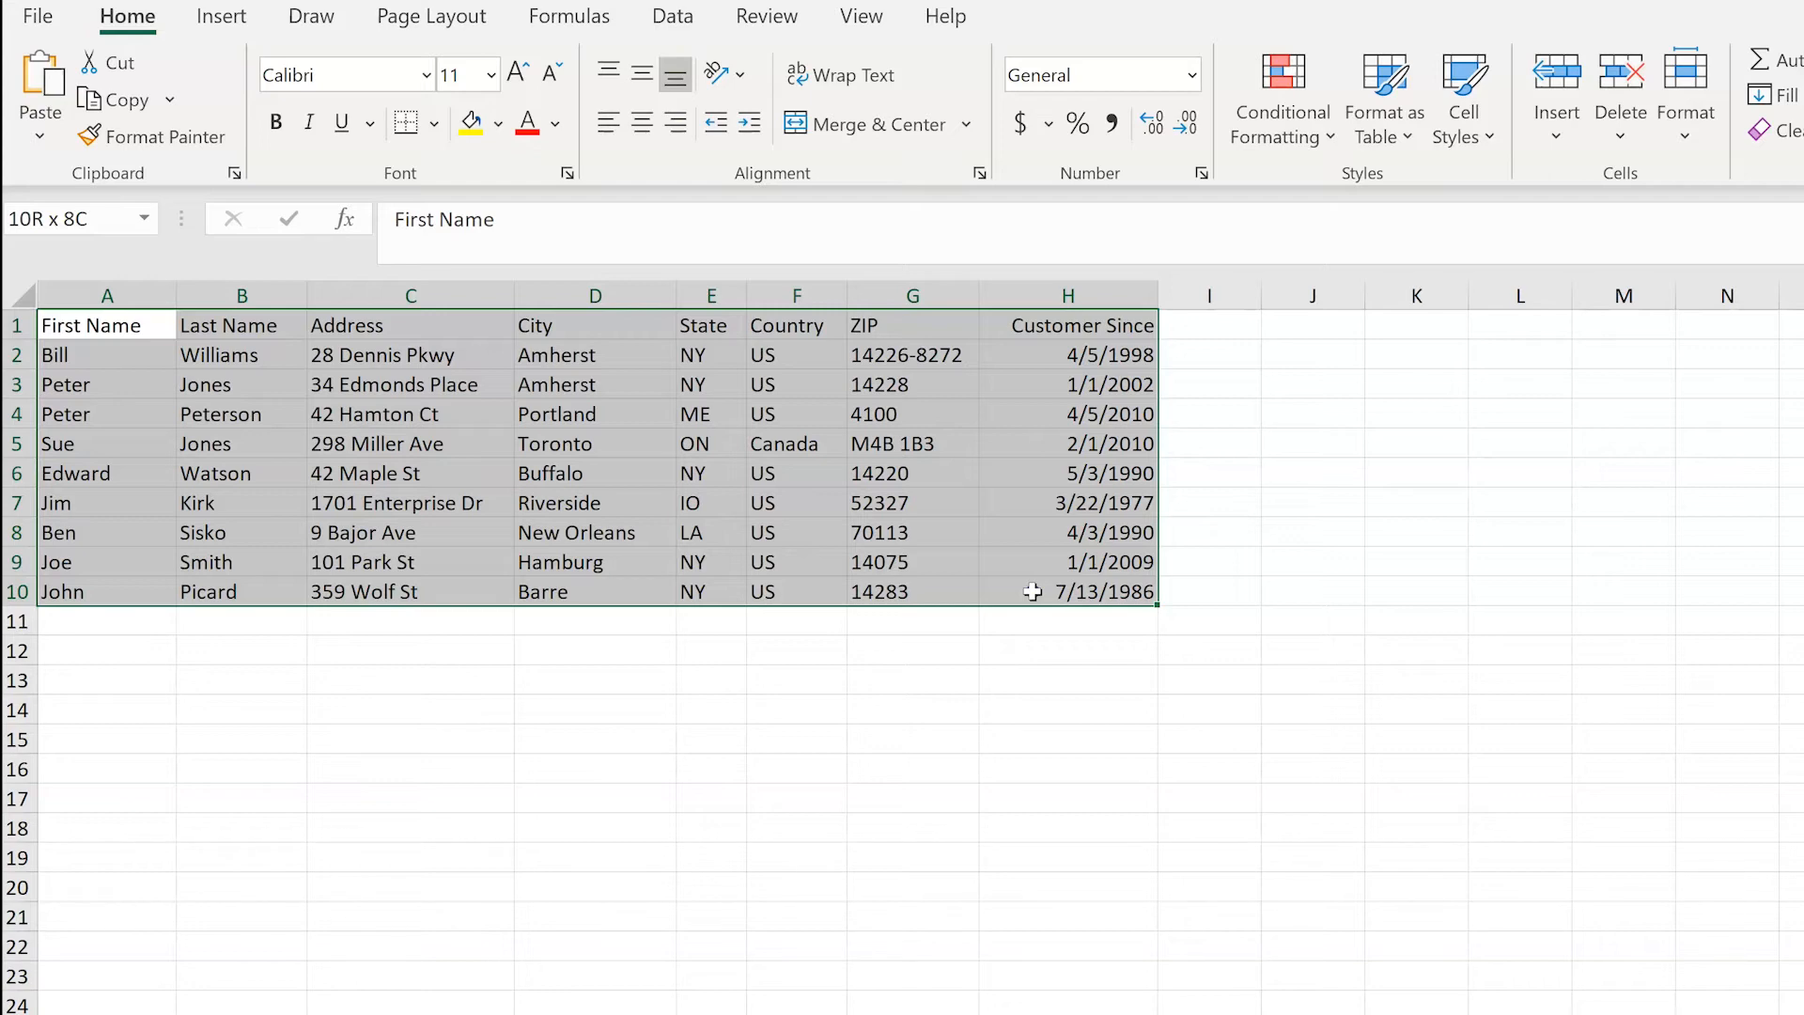
pyautogui.moveTo(1033, 591); pyautogui.dragTo(1033, 591)
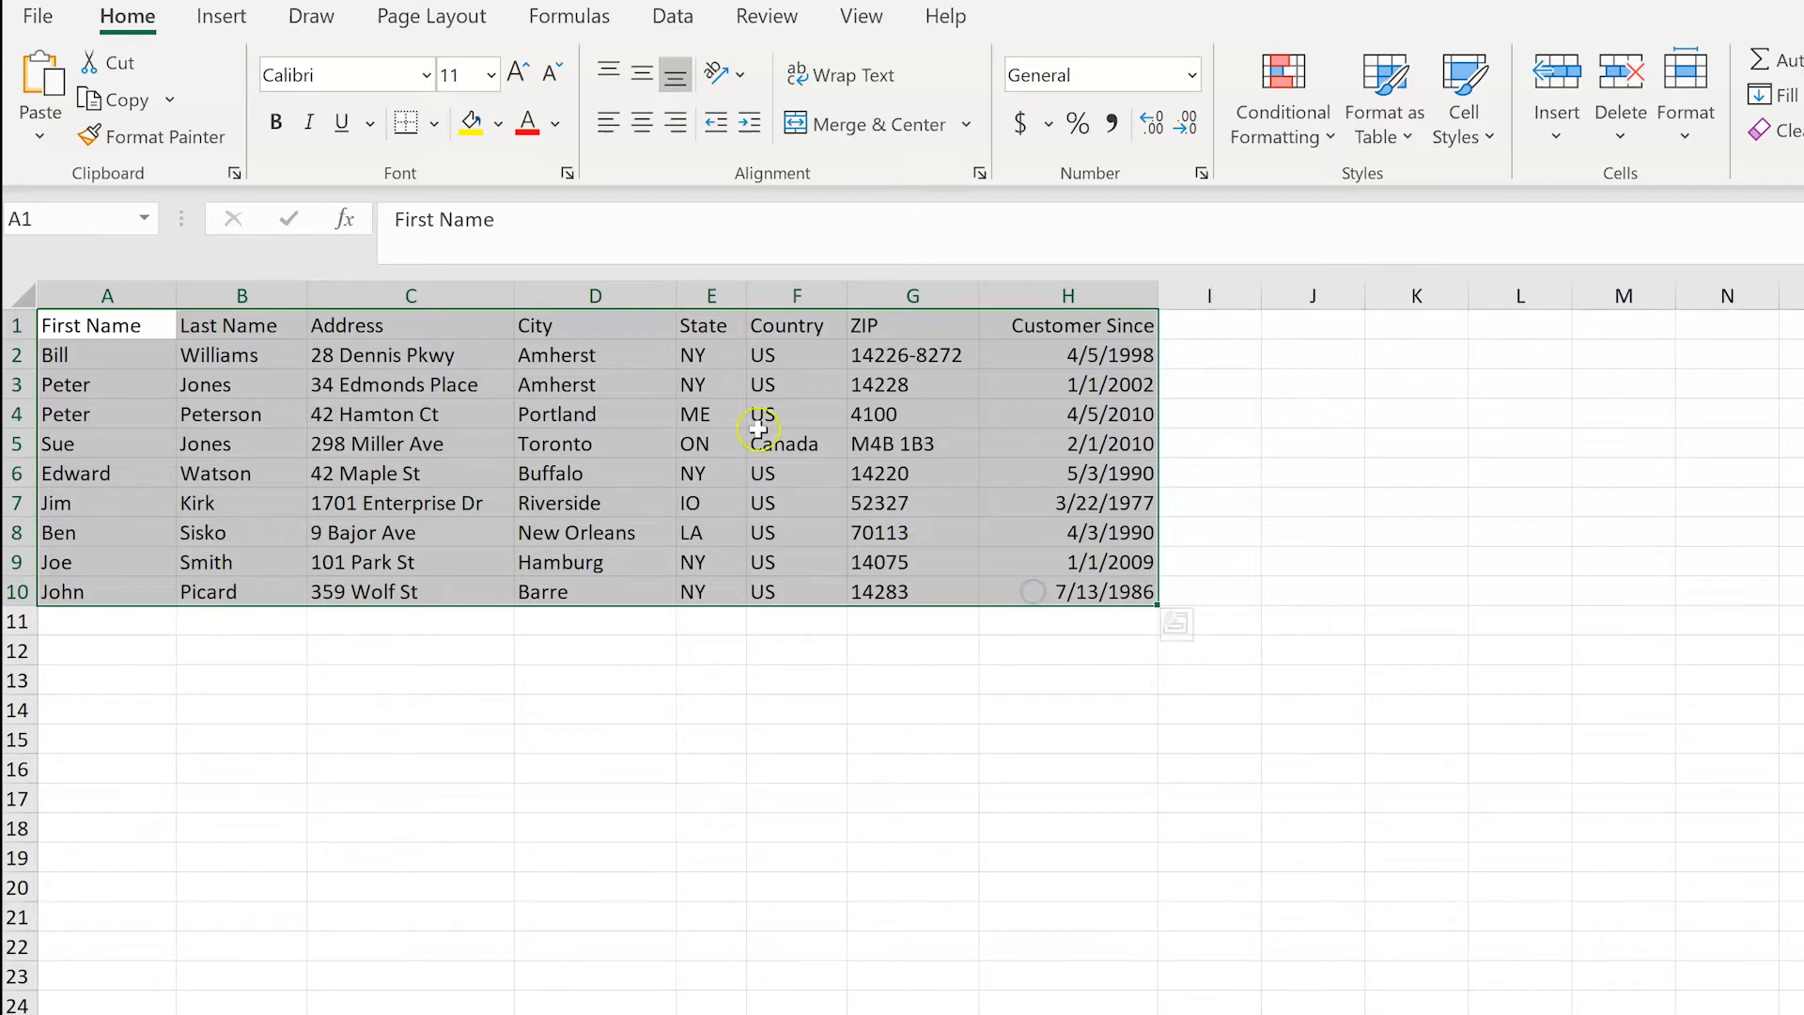
pyautogui.click(235, 21)
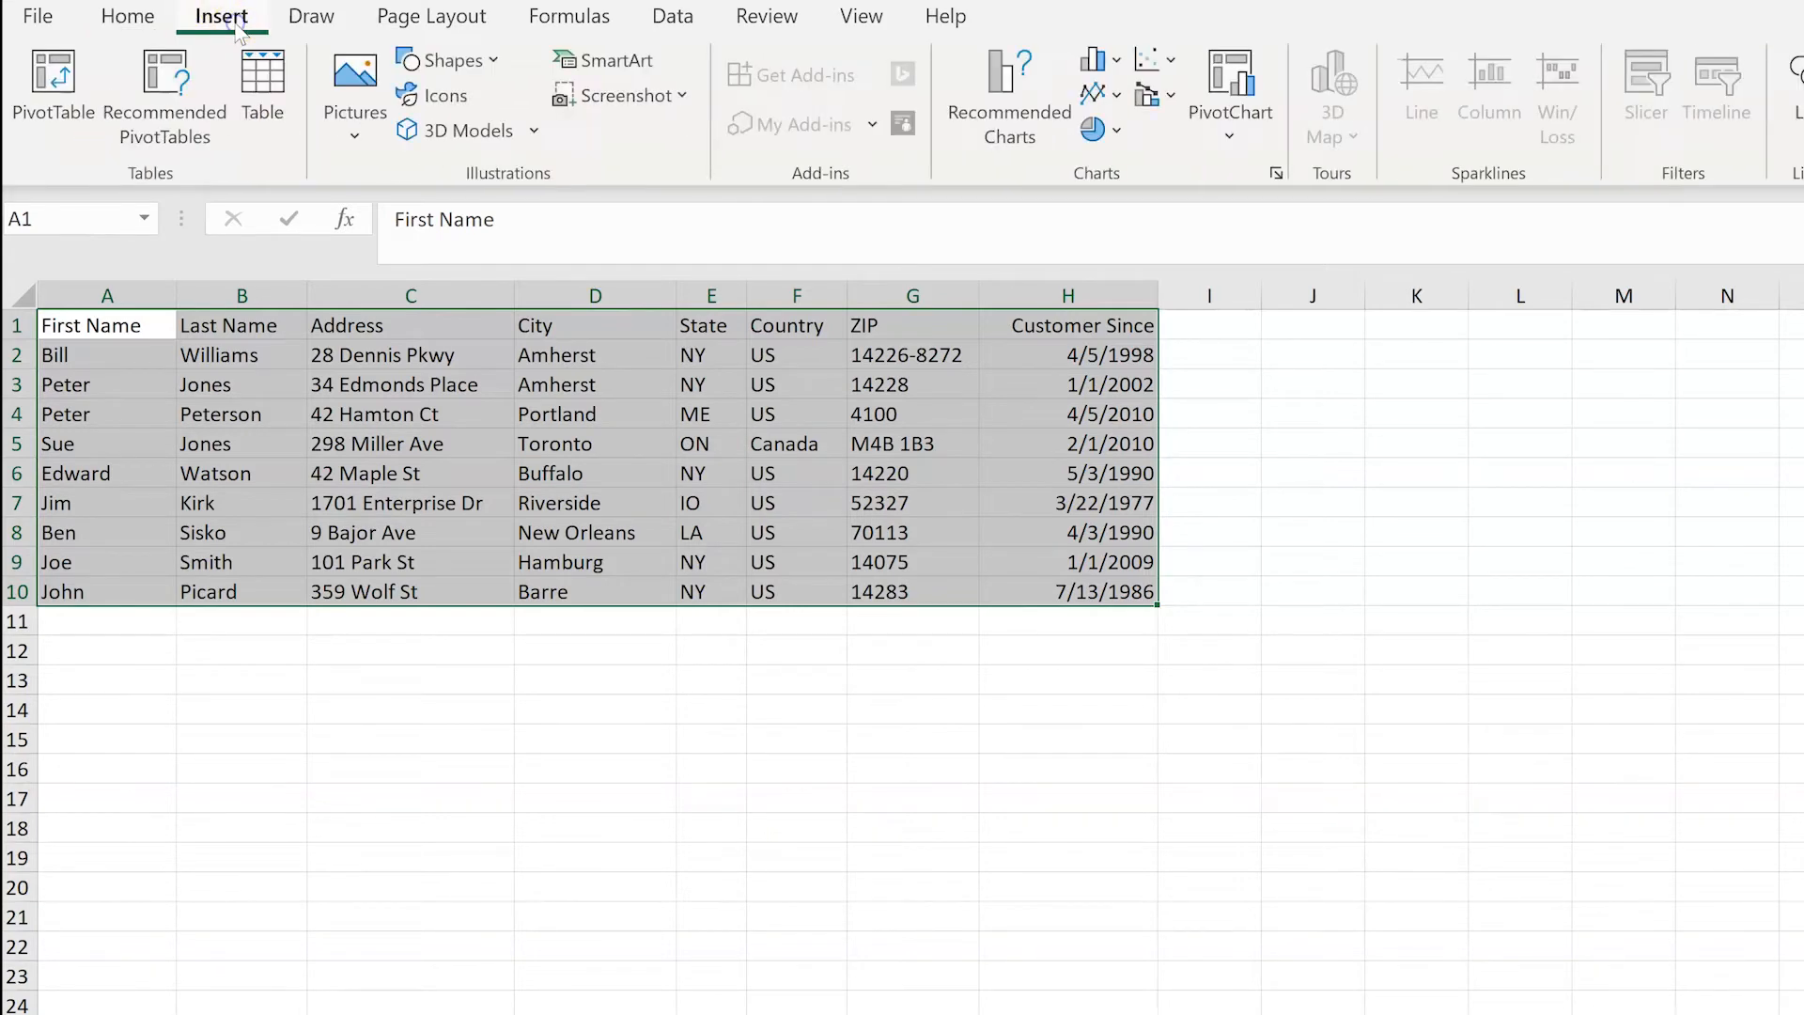
pyautogui.click(268, 92)
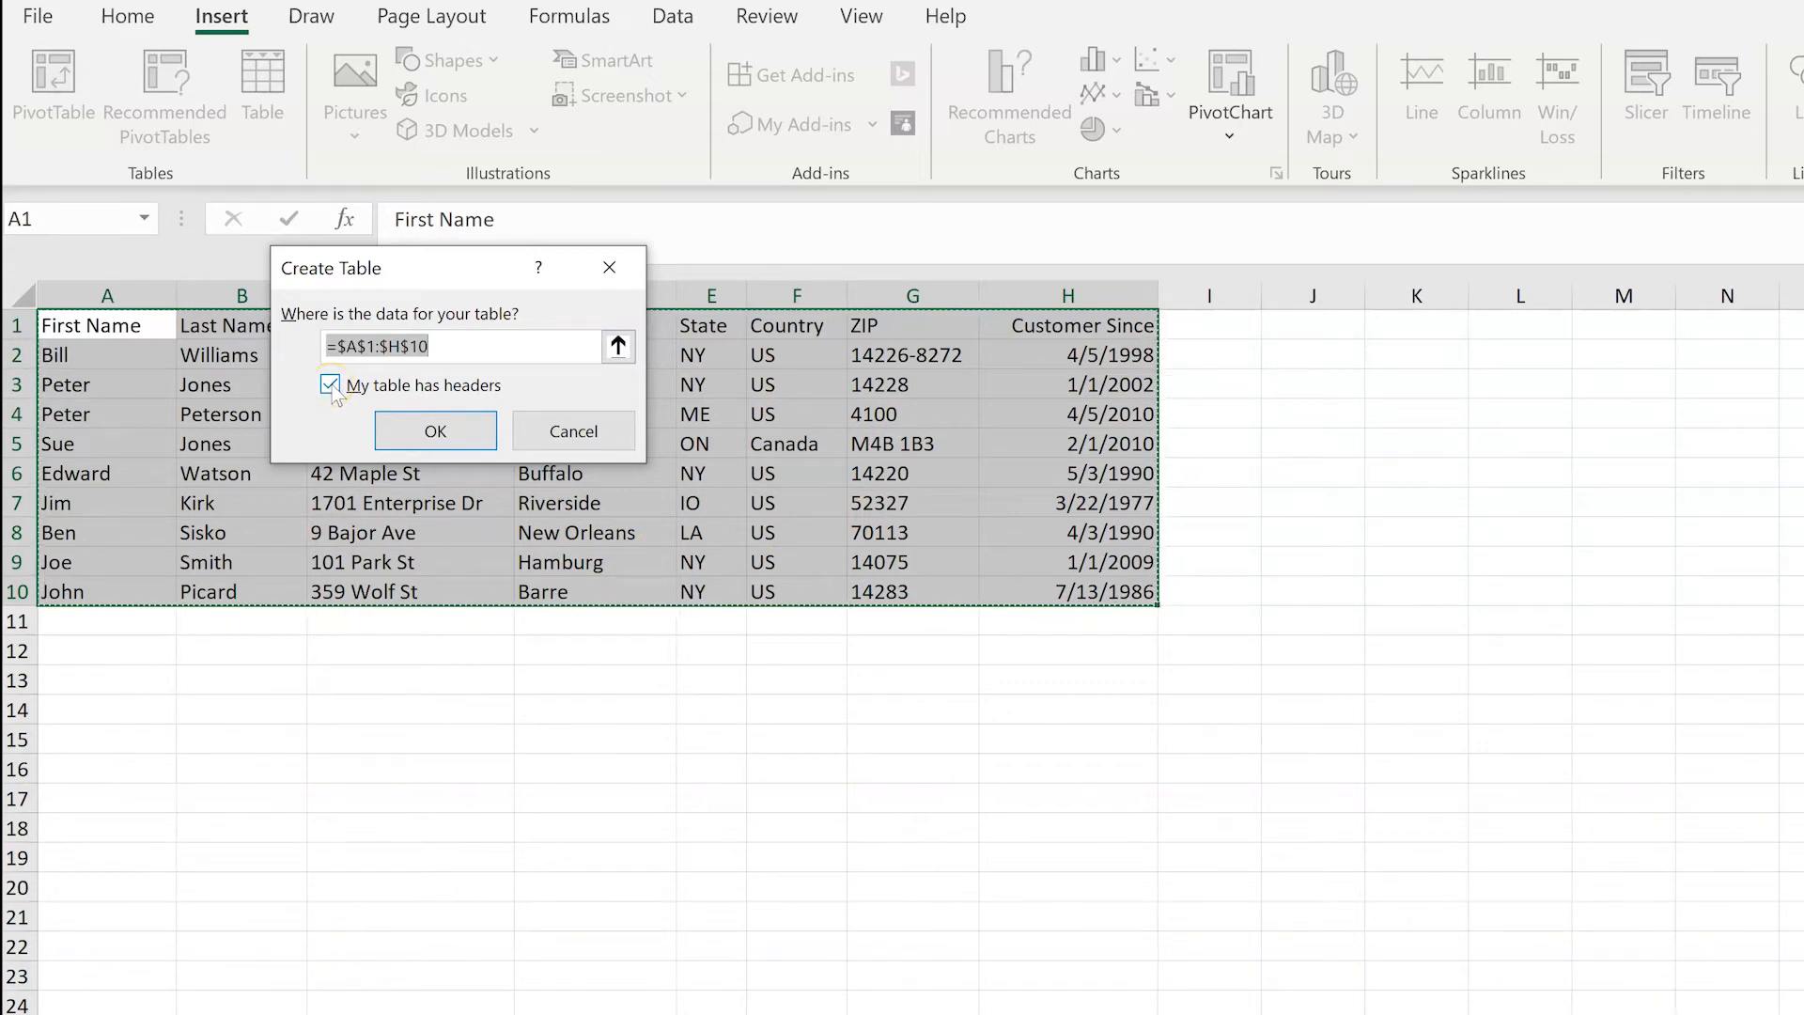
pyautogui.click(458, 436)
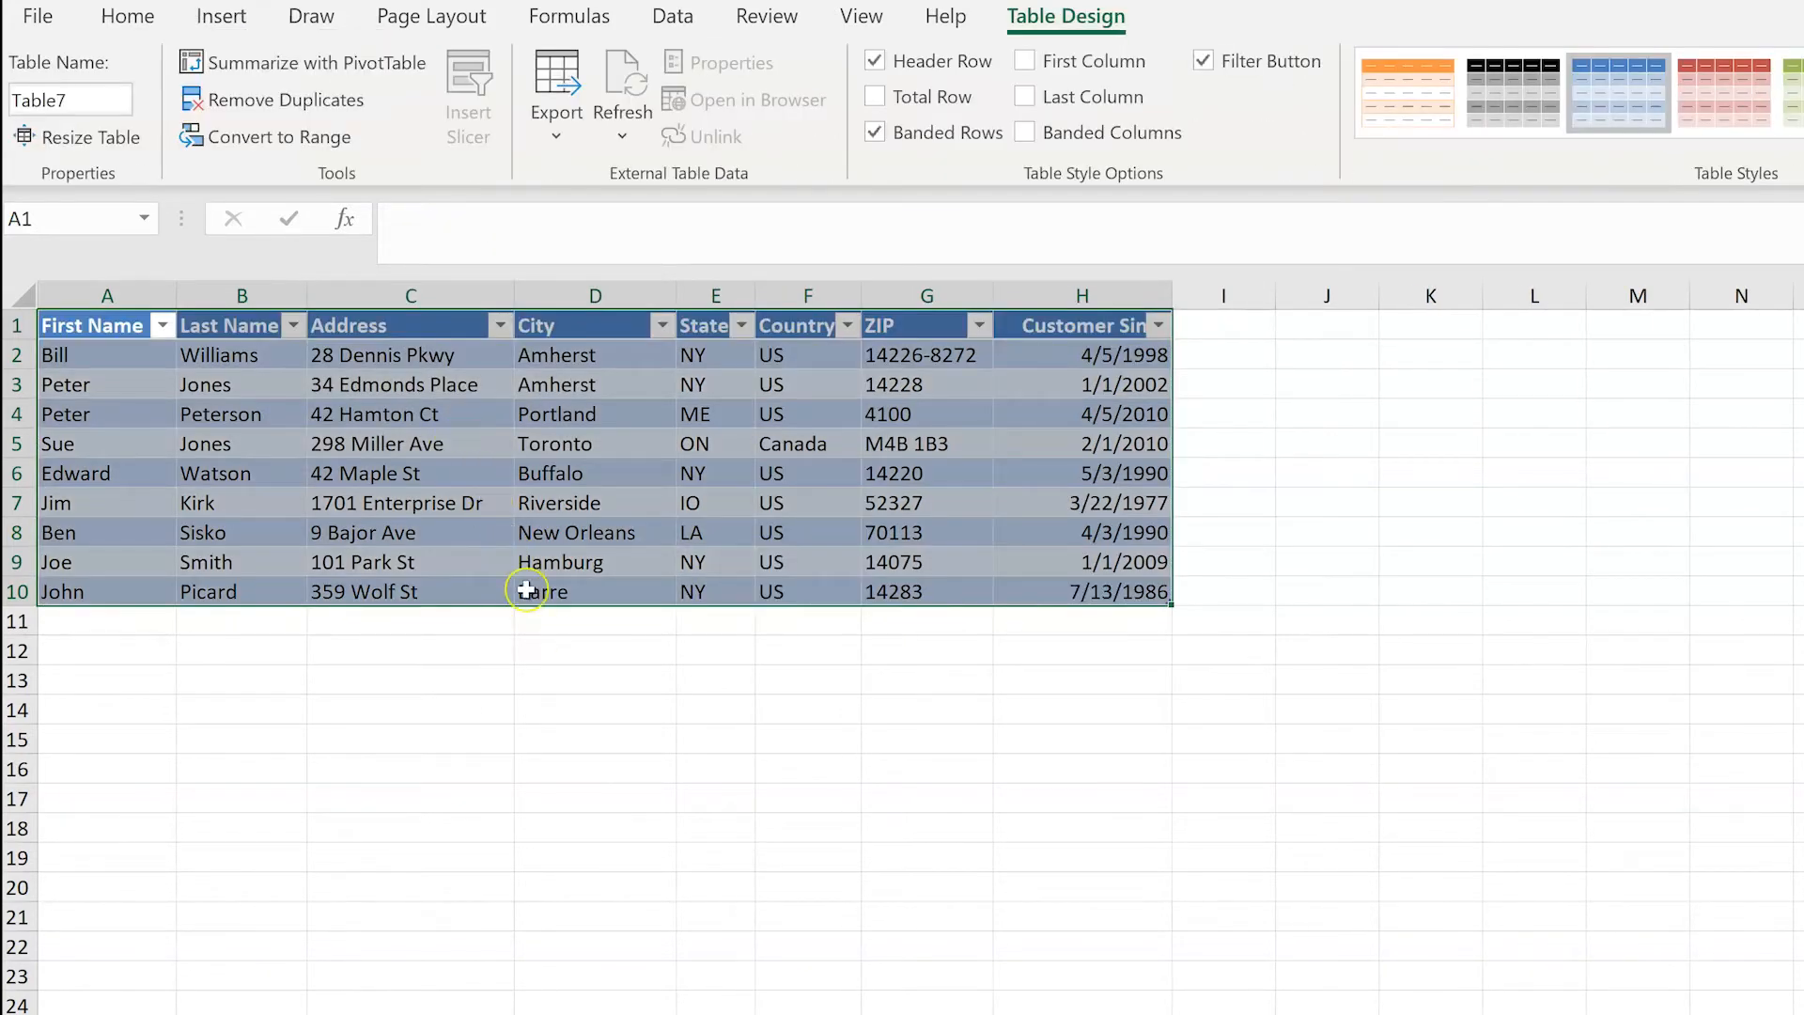
pyautogui.click(535, 644)
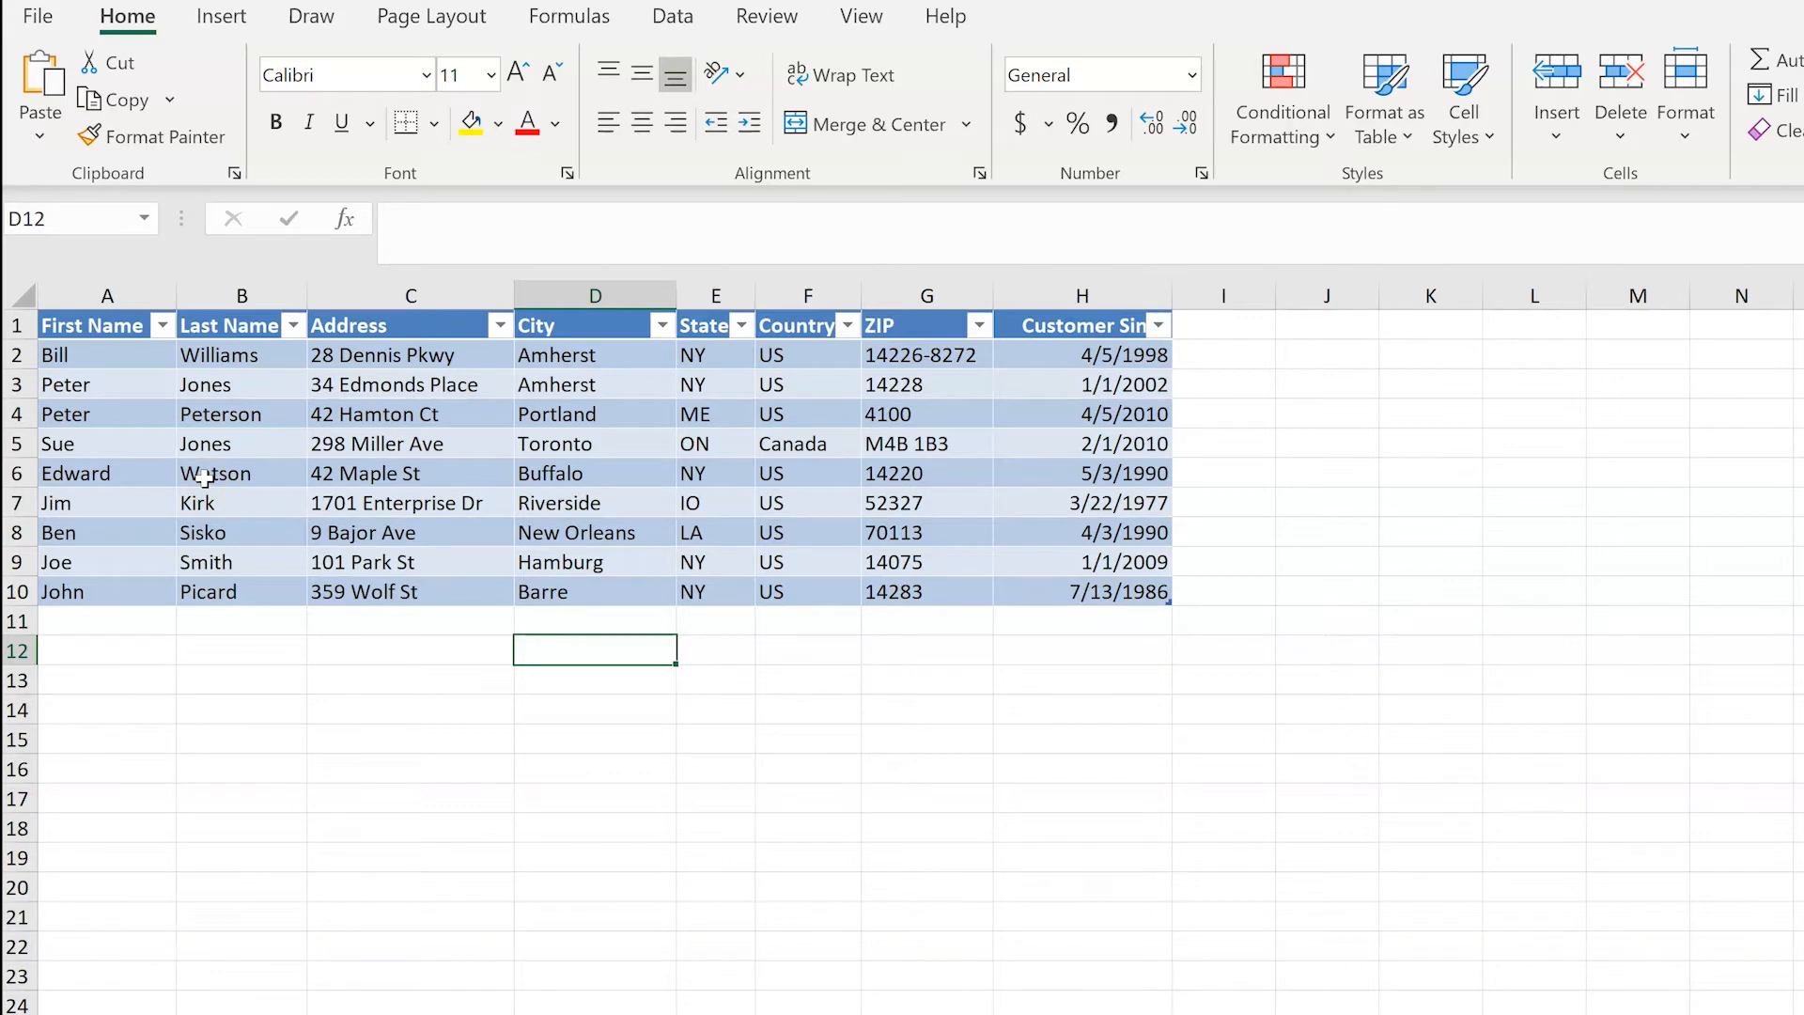
# - Sort the customer table by Last Name from A to Z, and re-sort it by Customer Since from oldest to newest
pyautogui.click(294, 326)
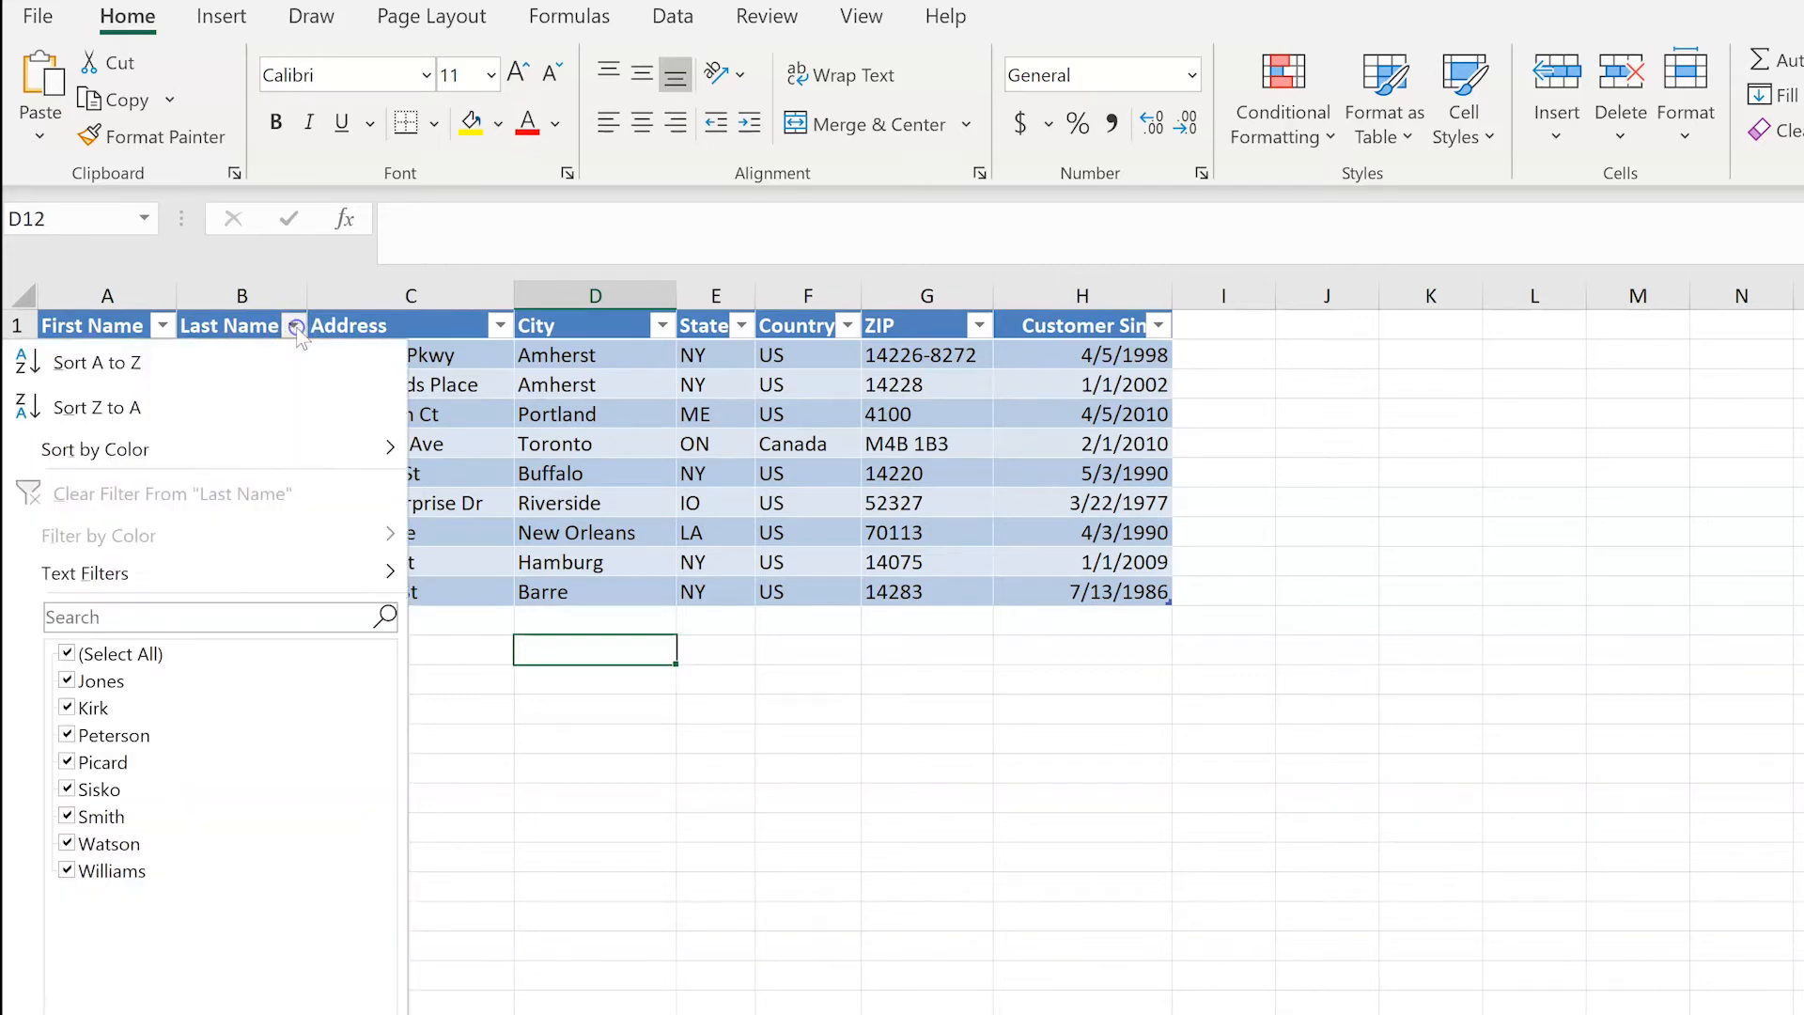
pyautogui.click(143, 367)
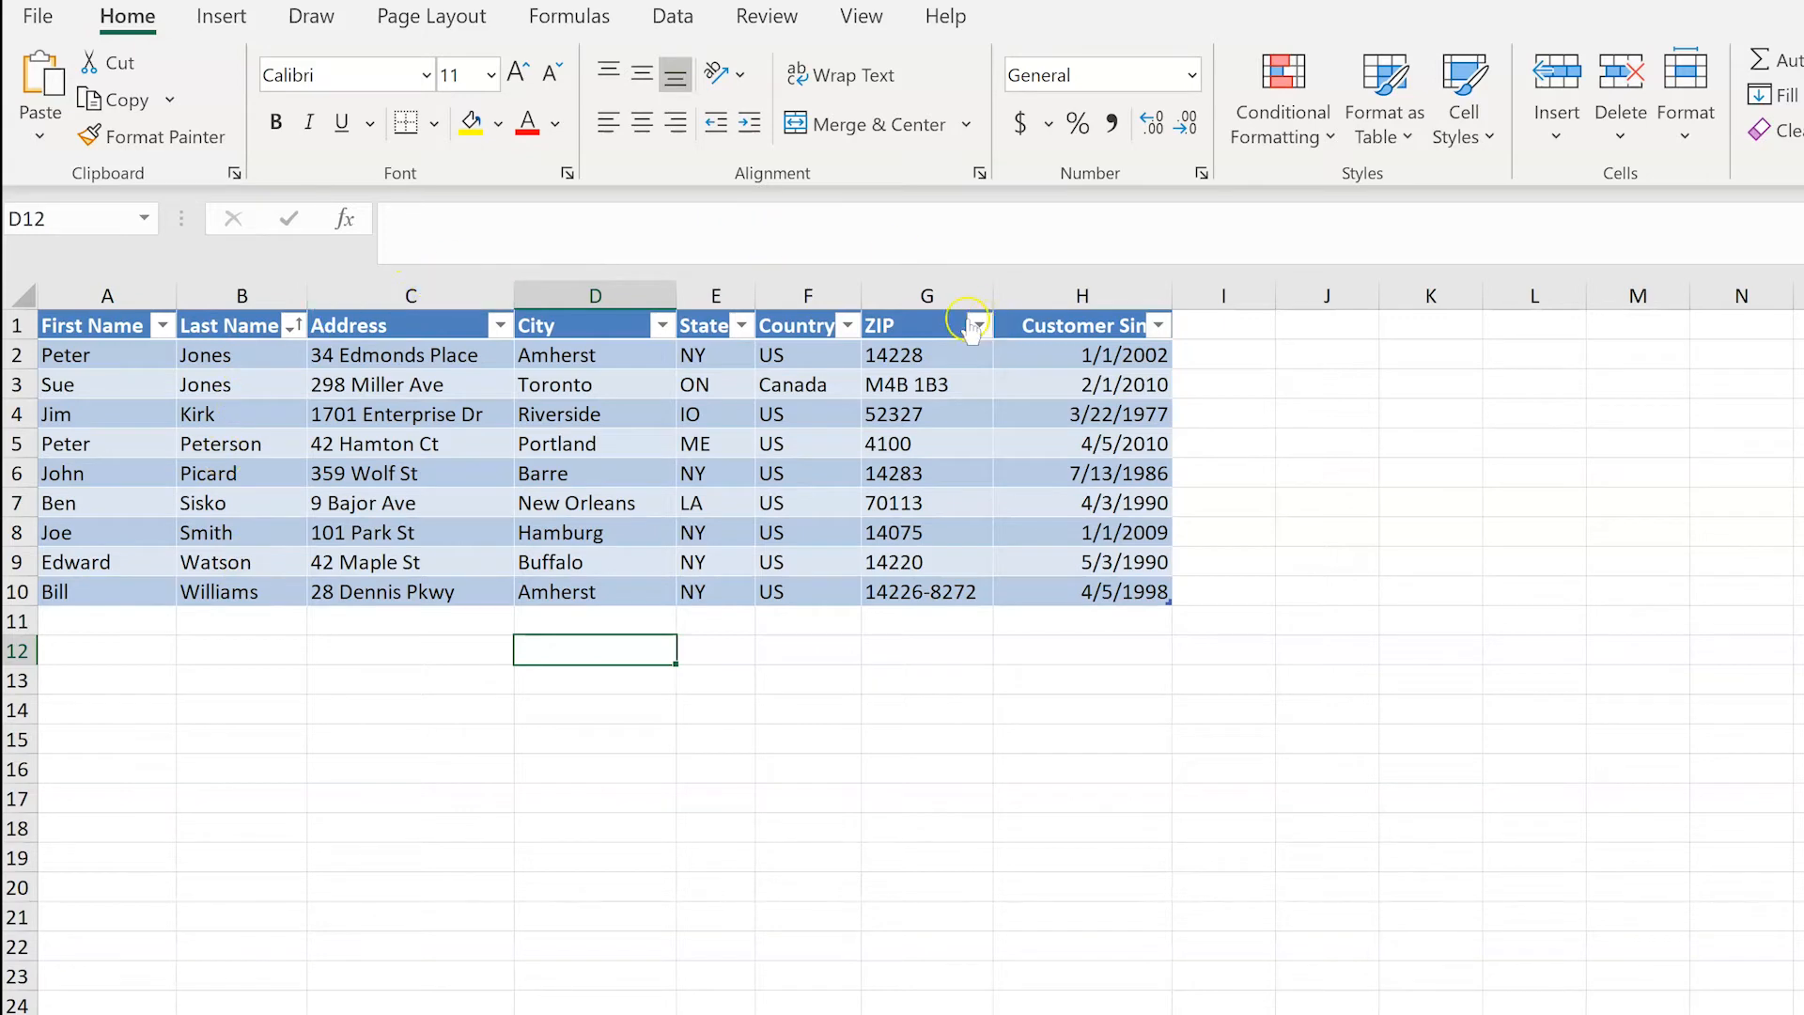
pyautogui.click(1159, 326)
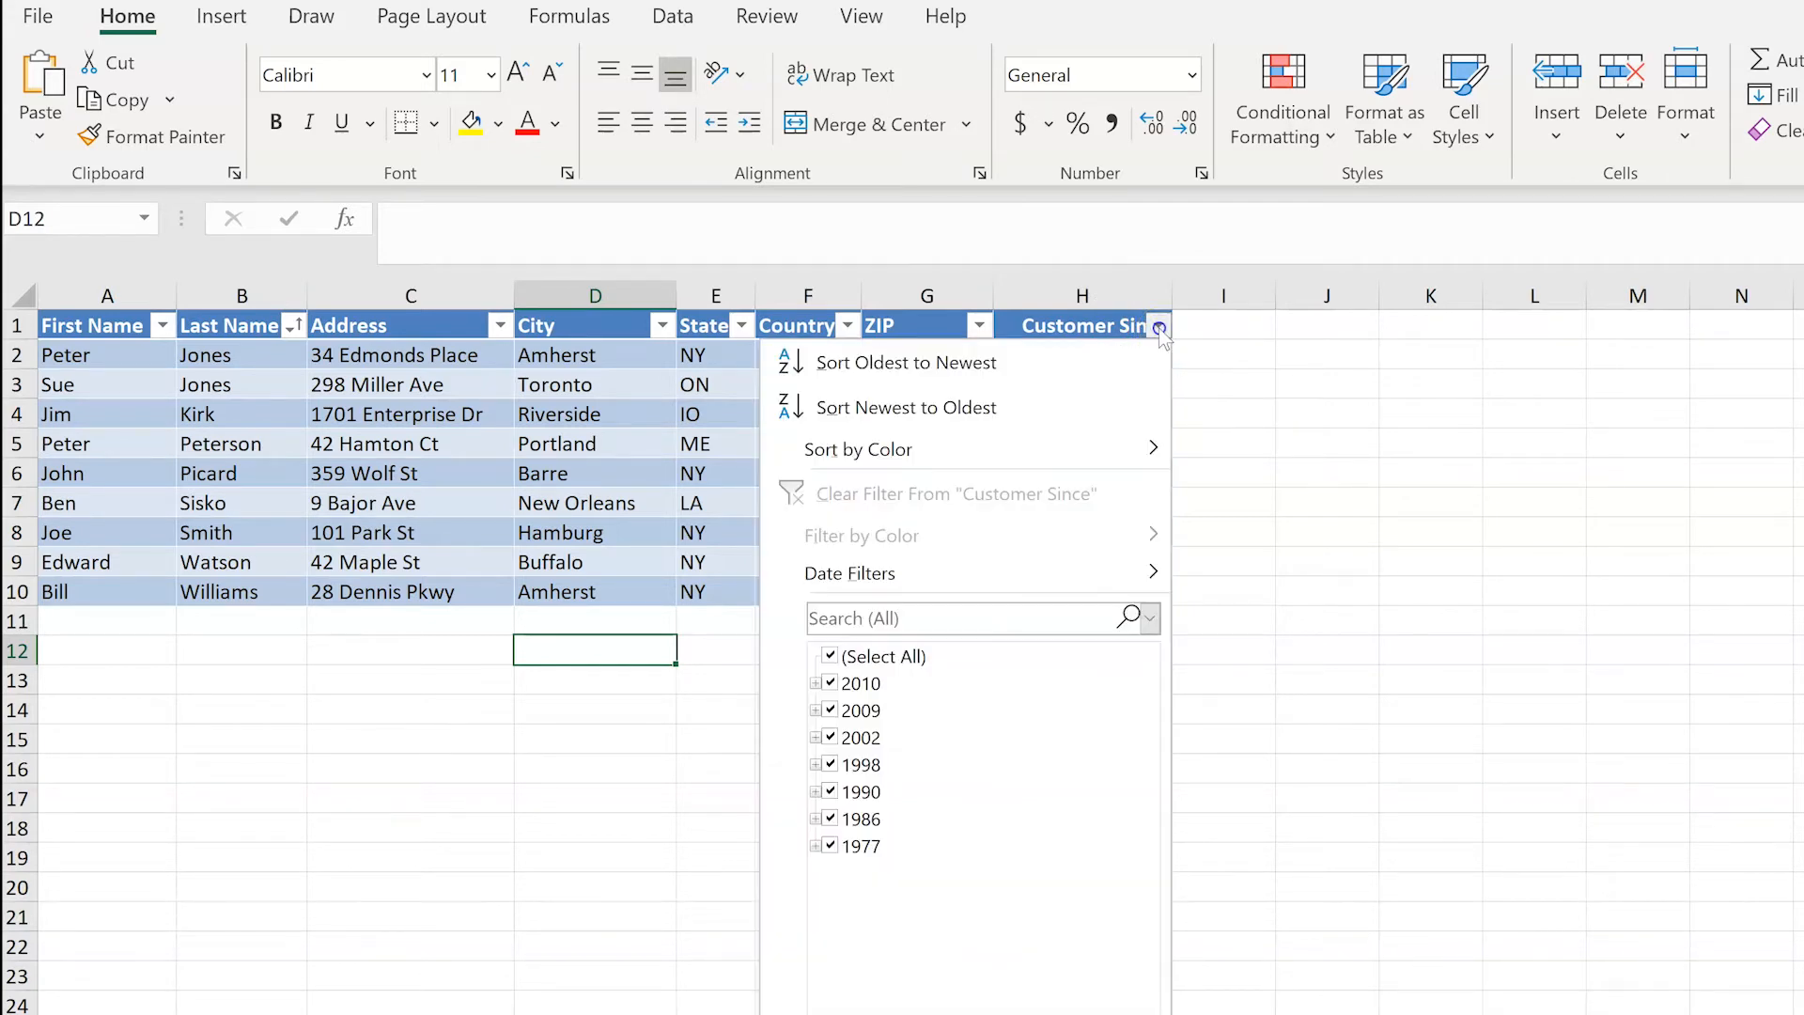
pyautogui.click(937, 365)
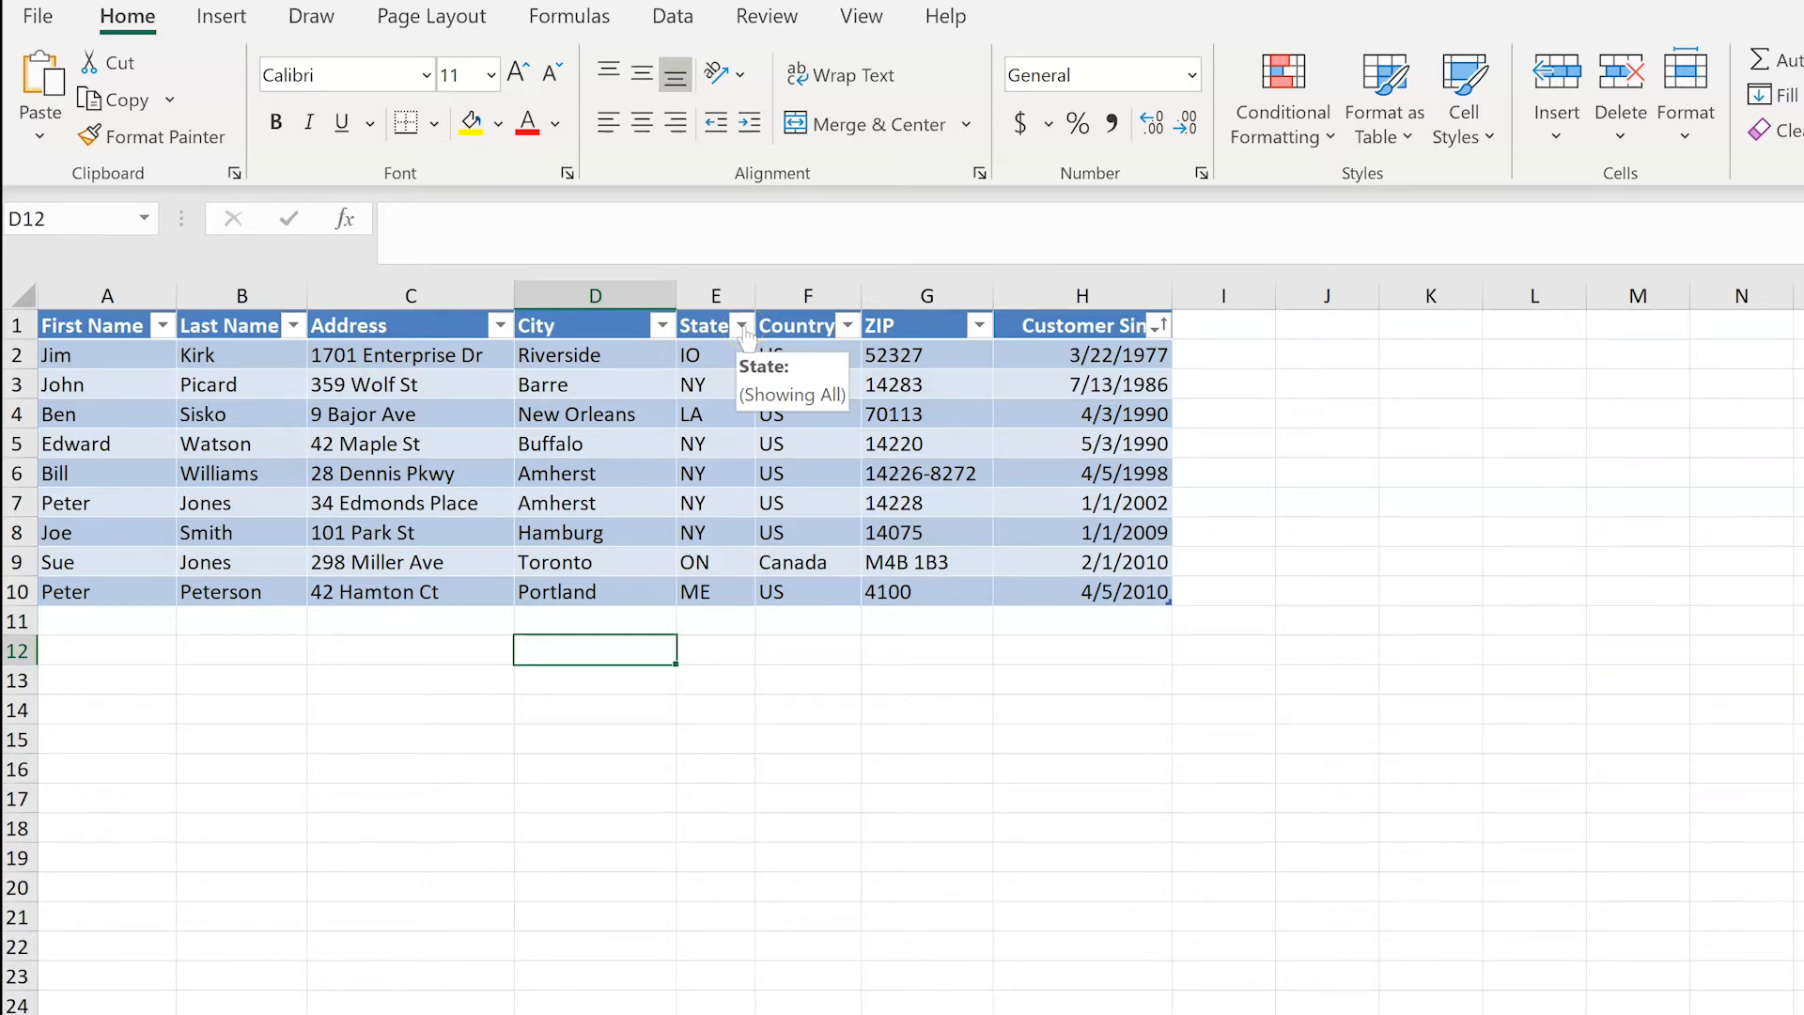
# - Filter the customer table's State column to show only NY
pyautogui.click(732, 282)
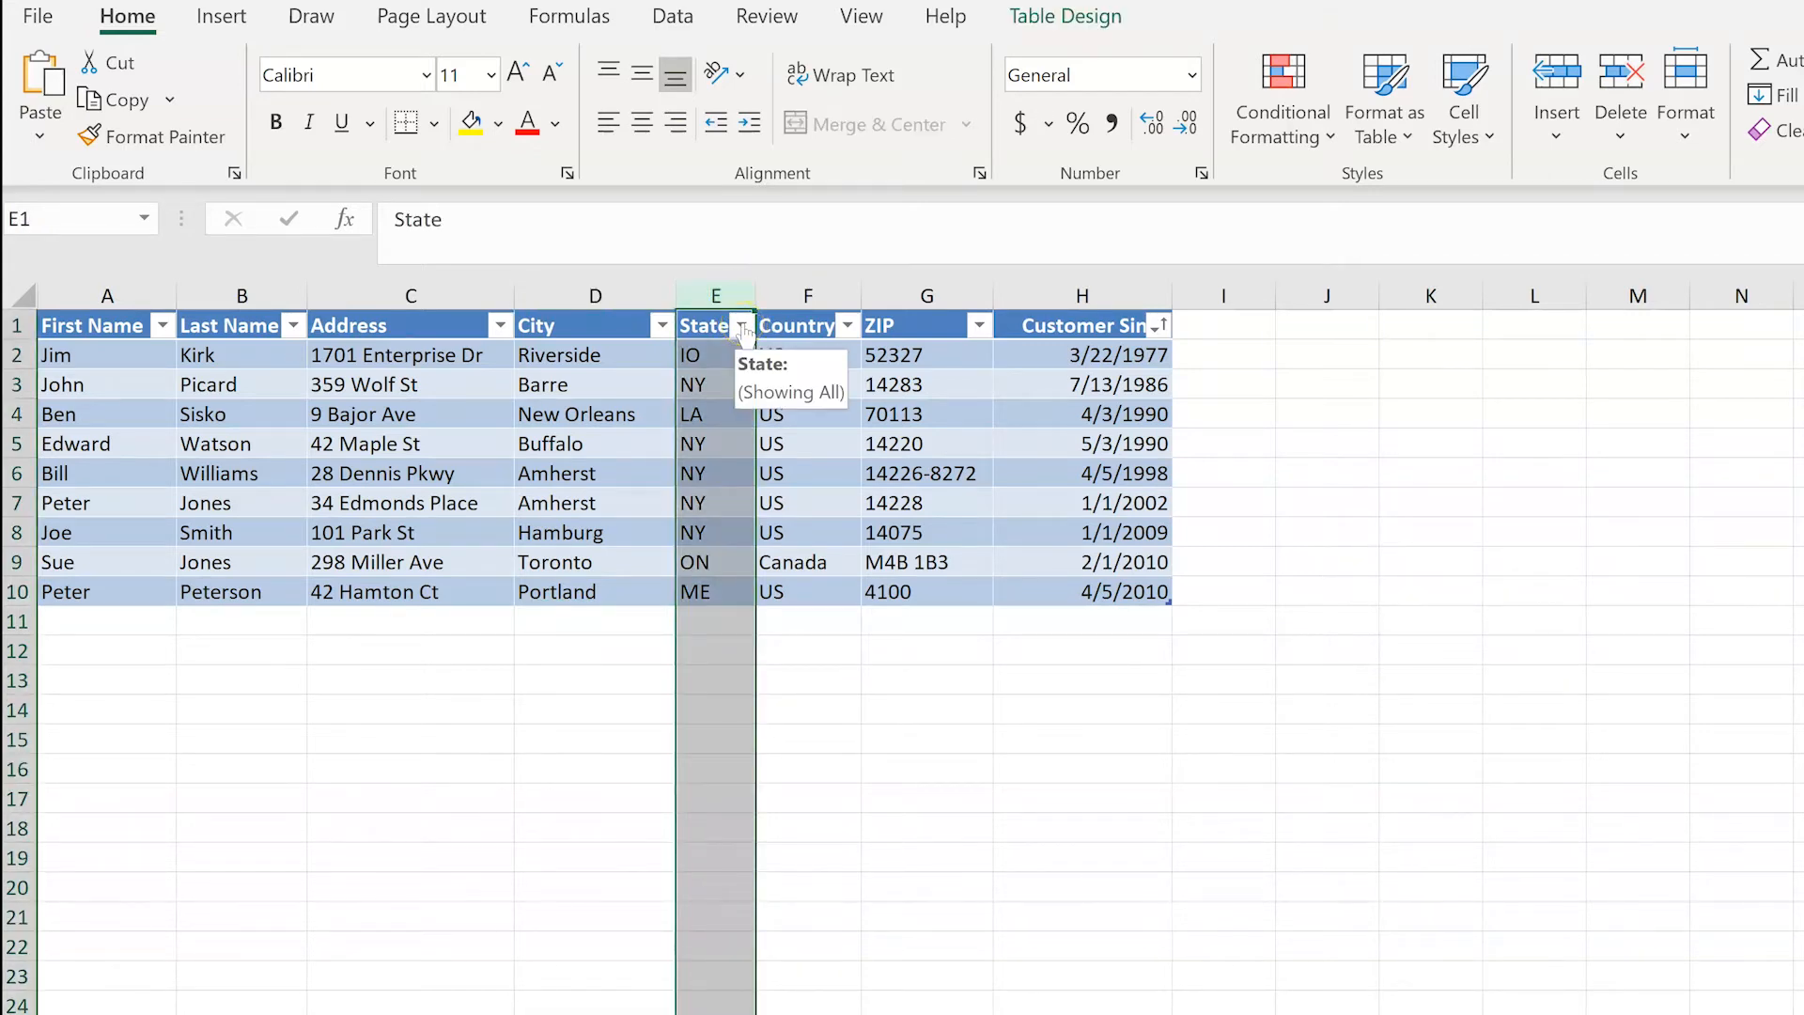
pyautogui.click(743, 326)
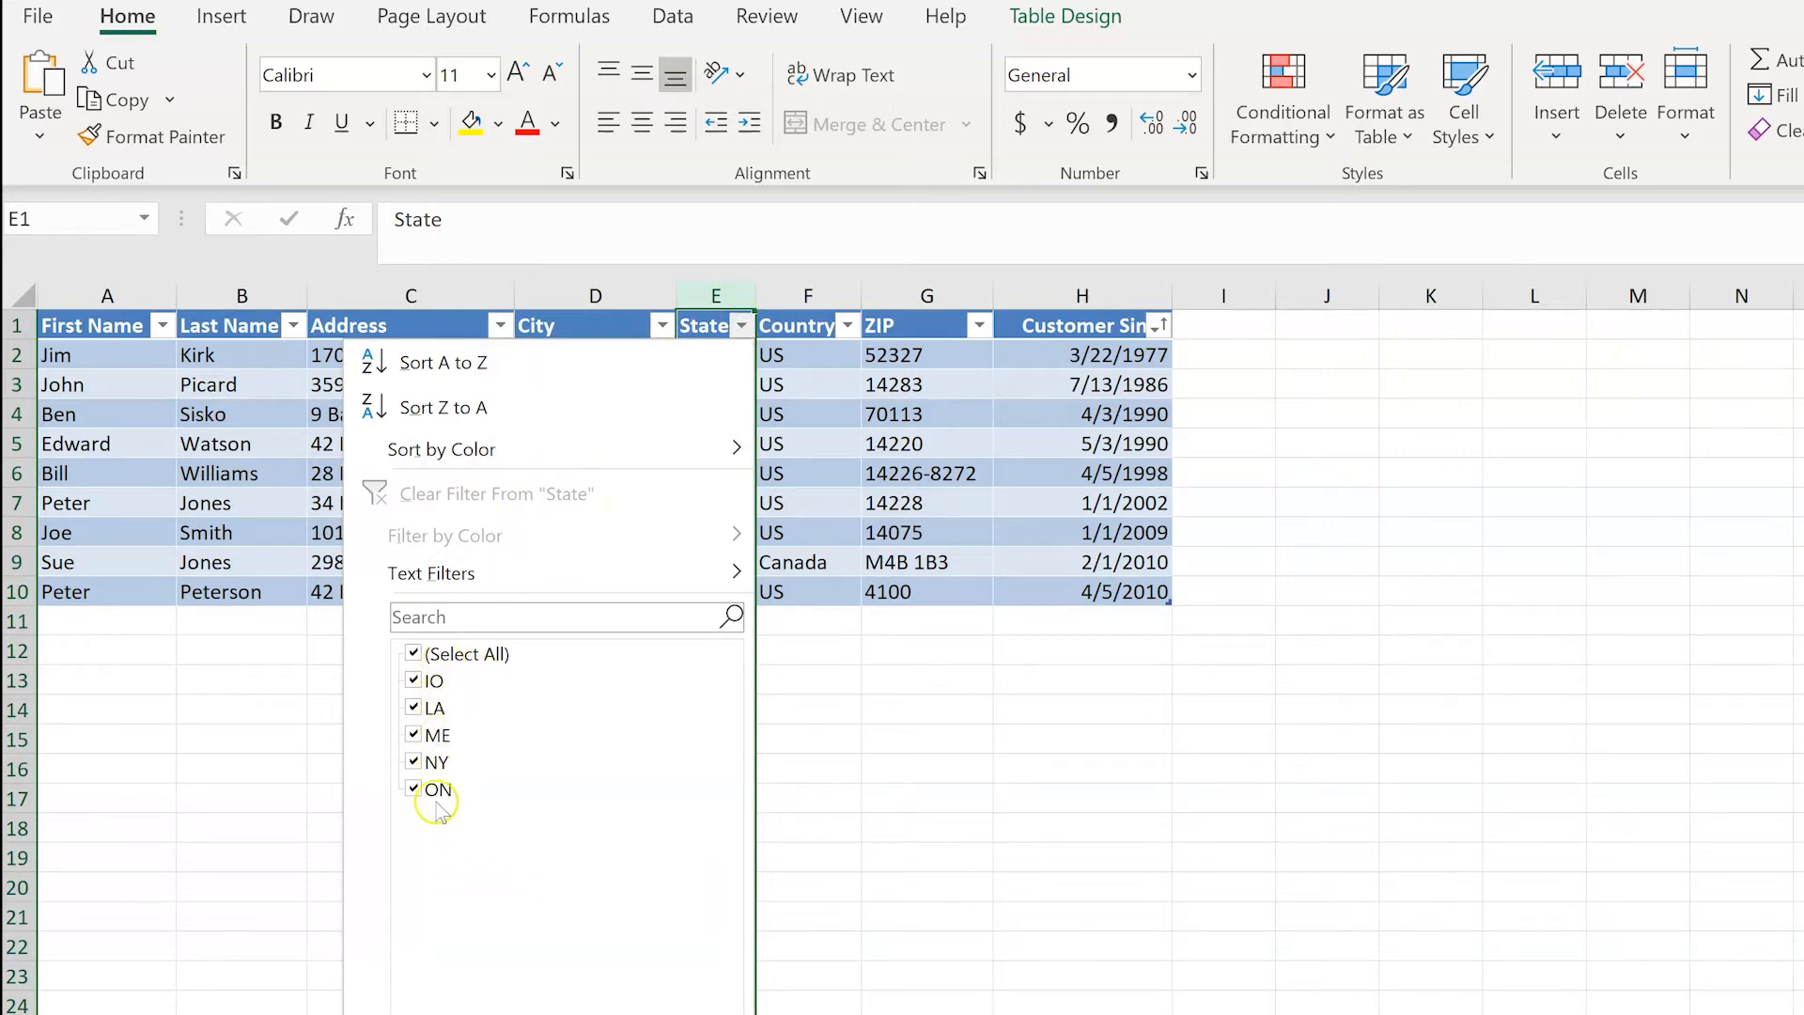
pyautogui.click(415, 653)
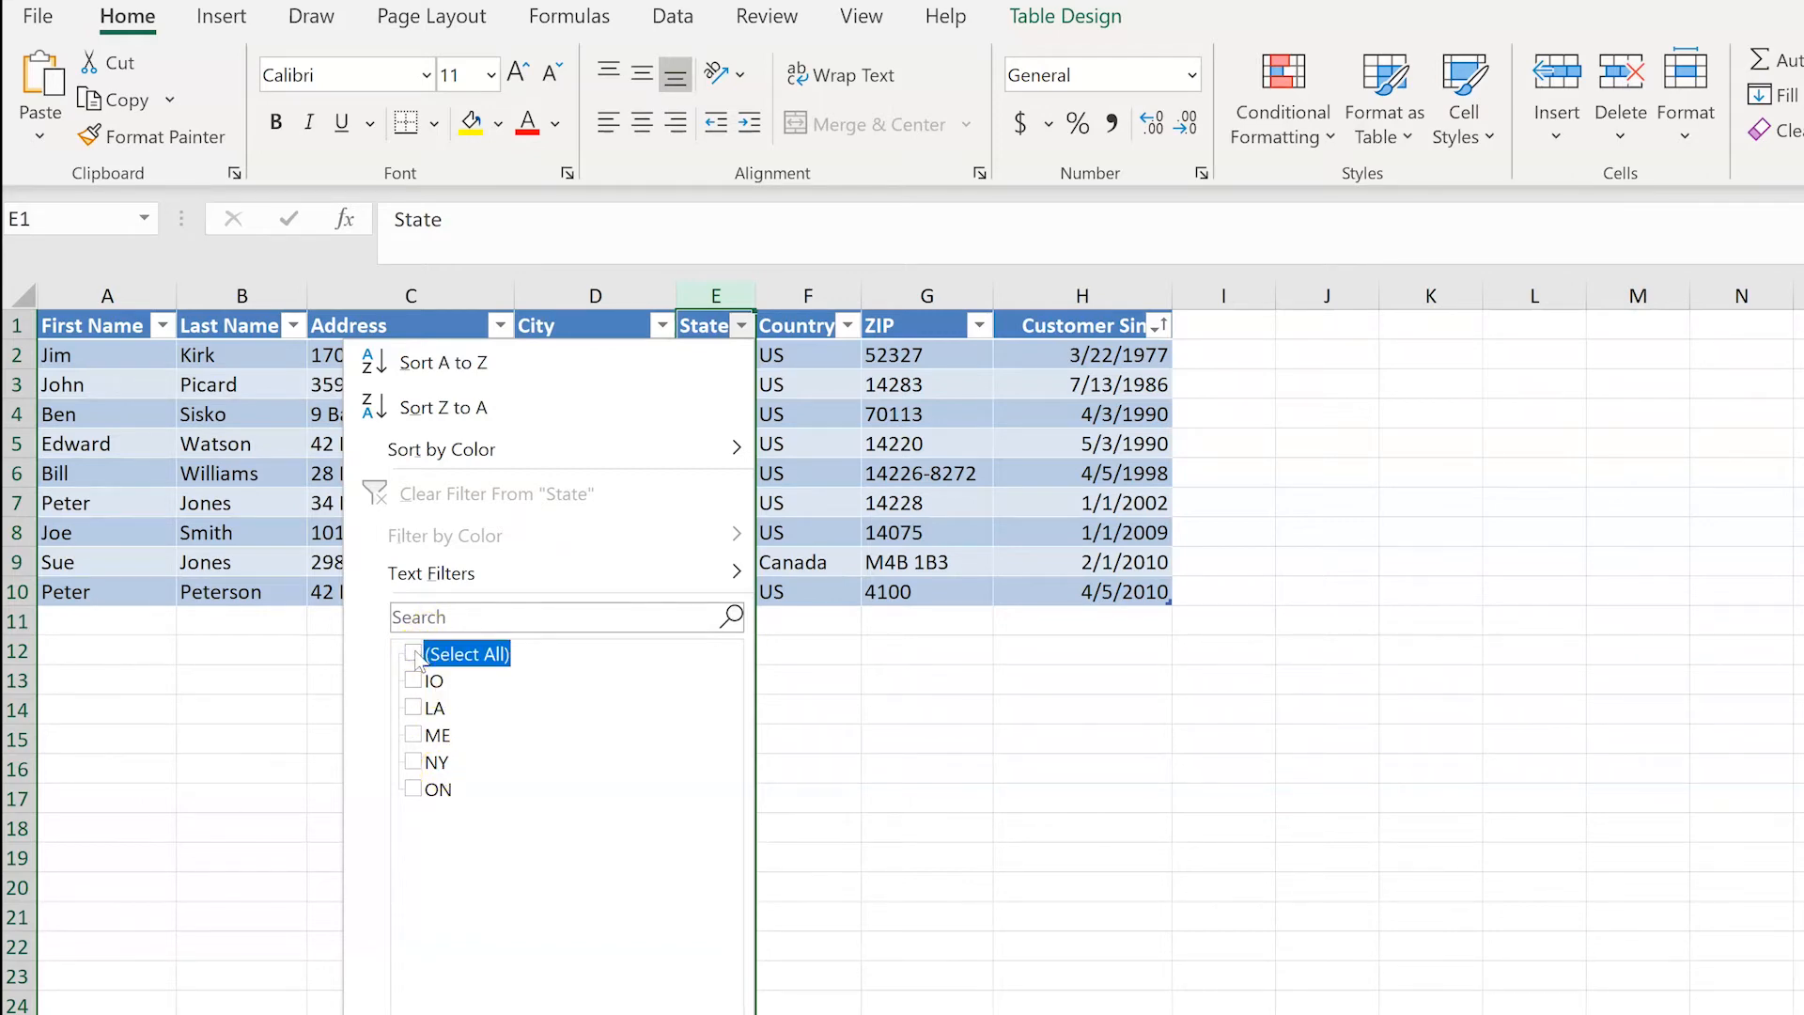
pyautogui.click(414, 762)
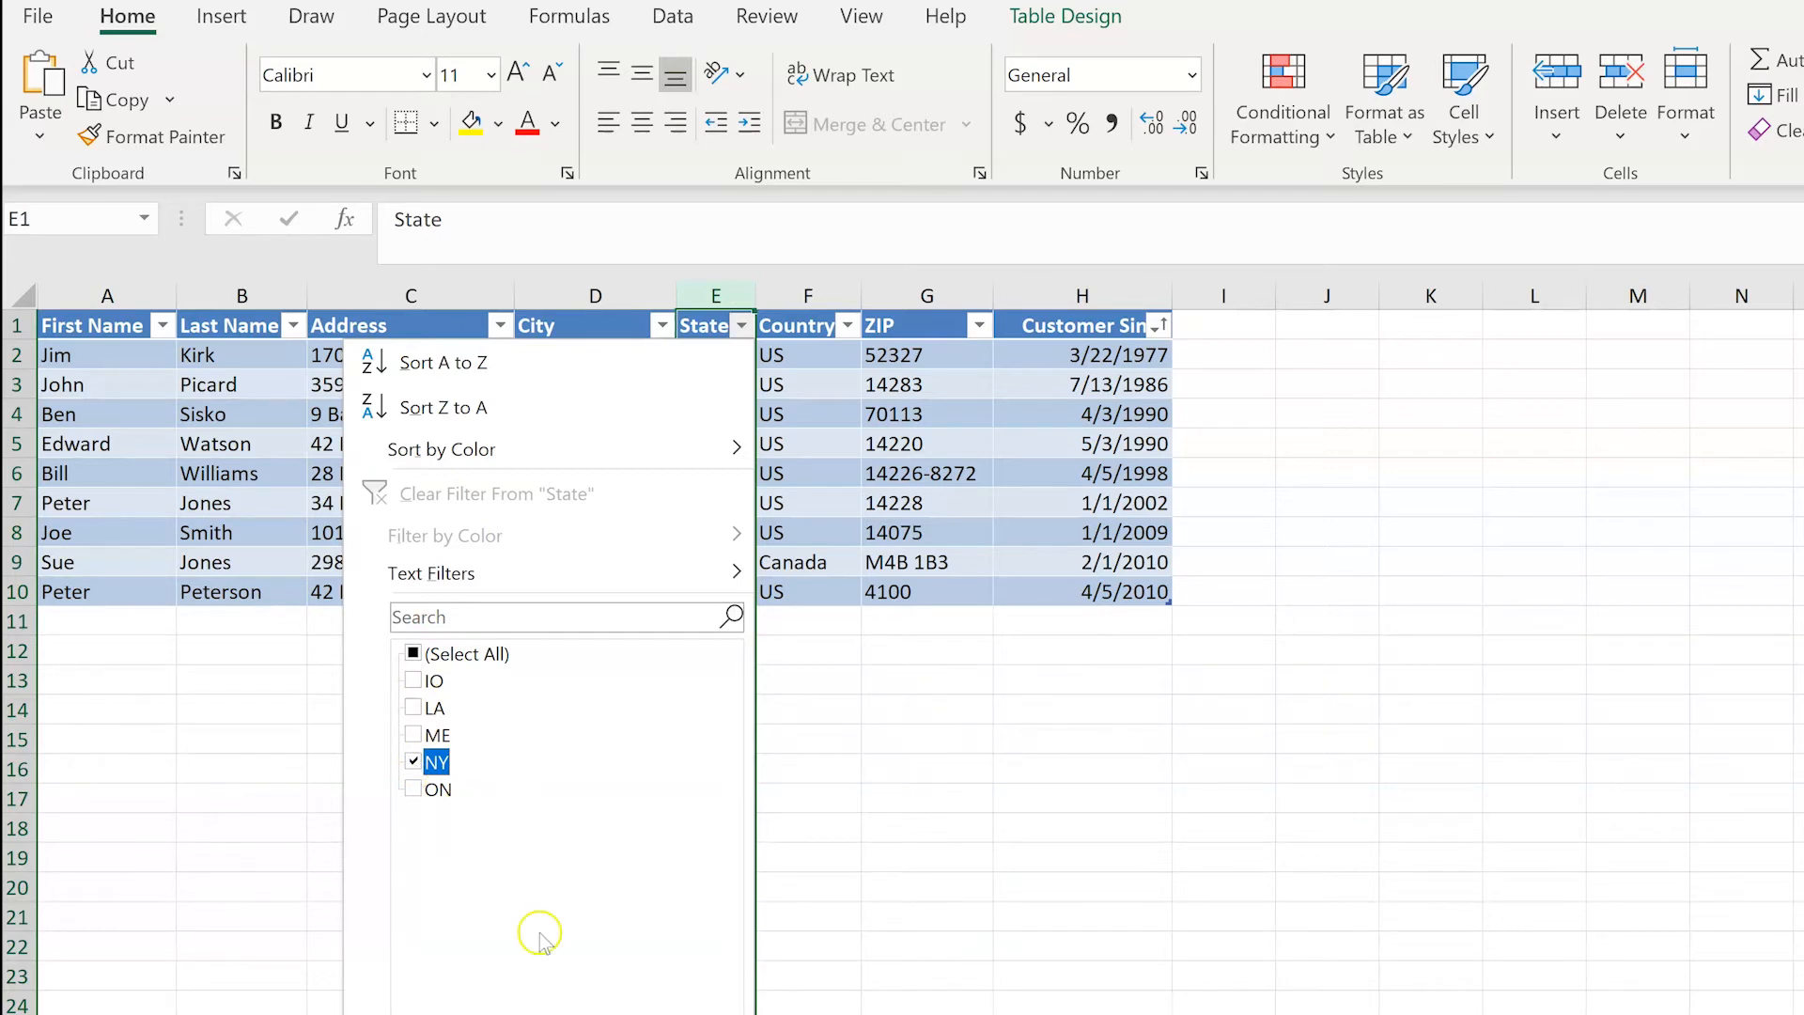
pyautogui.click(607, 1013)
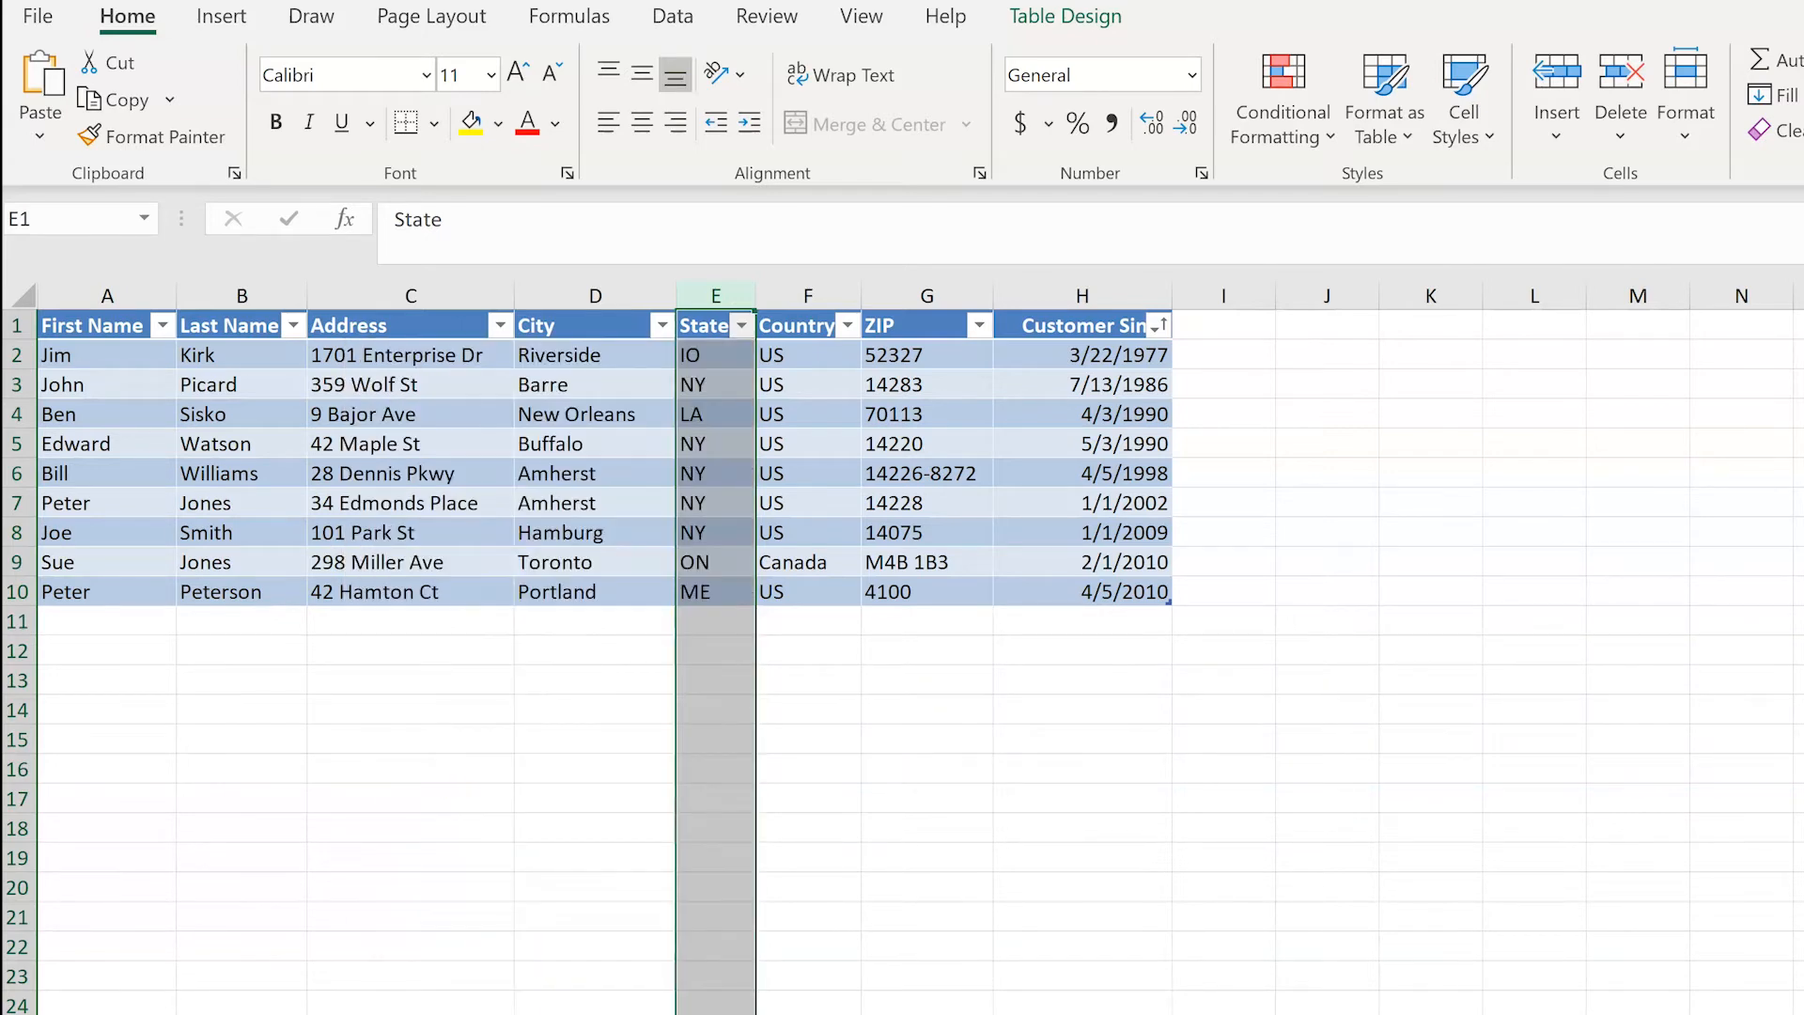
pyautogui.click(702, 720)
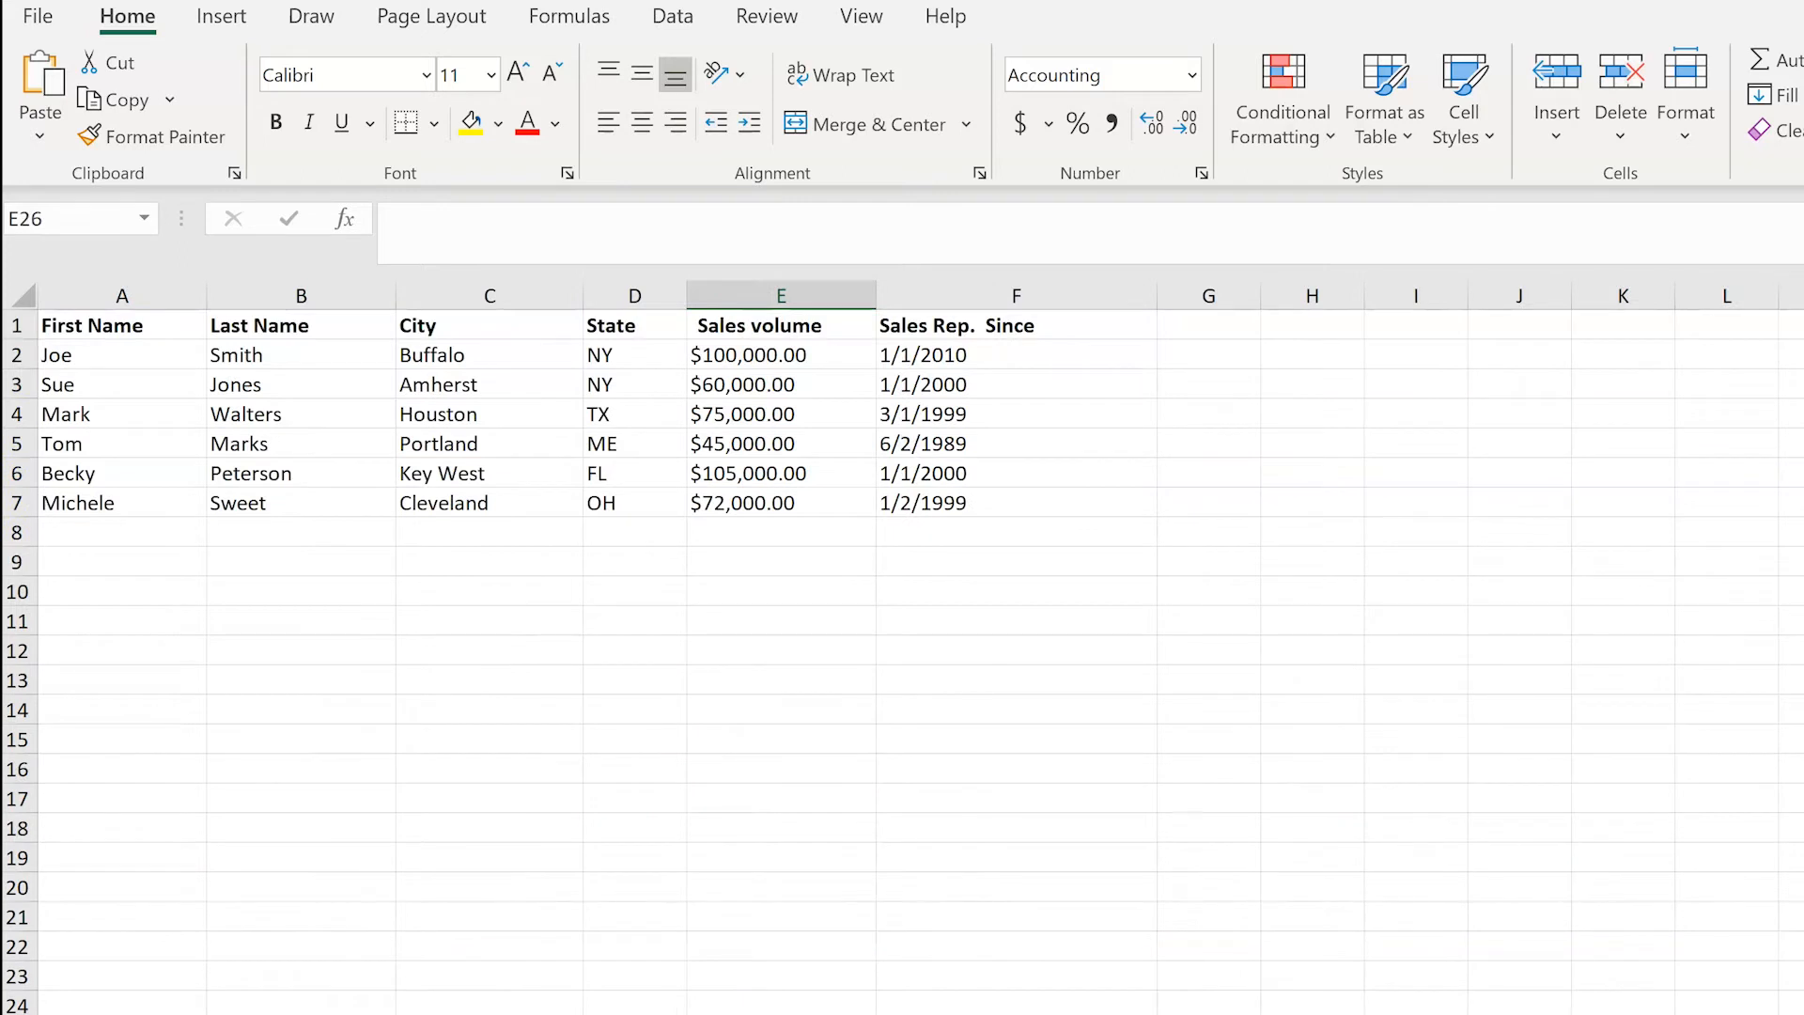
# - Examine the sales rep sheet's name, City and State, Sales volume, and Sales Rep. Since columns
pyautogui.click(611, 1014)
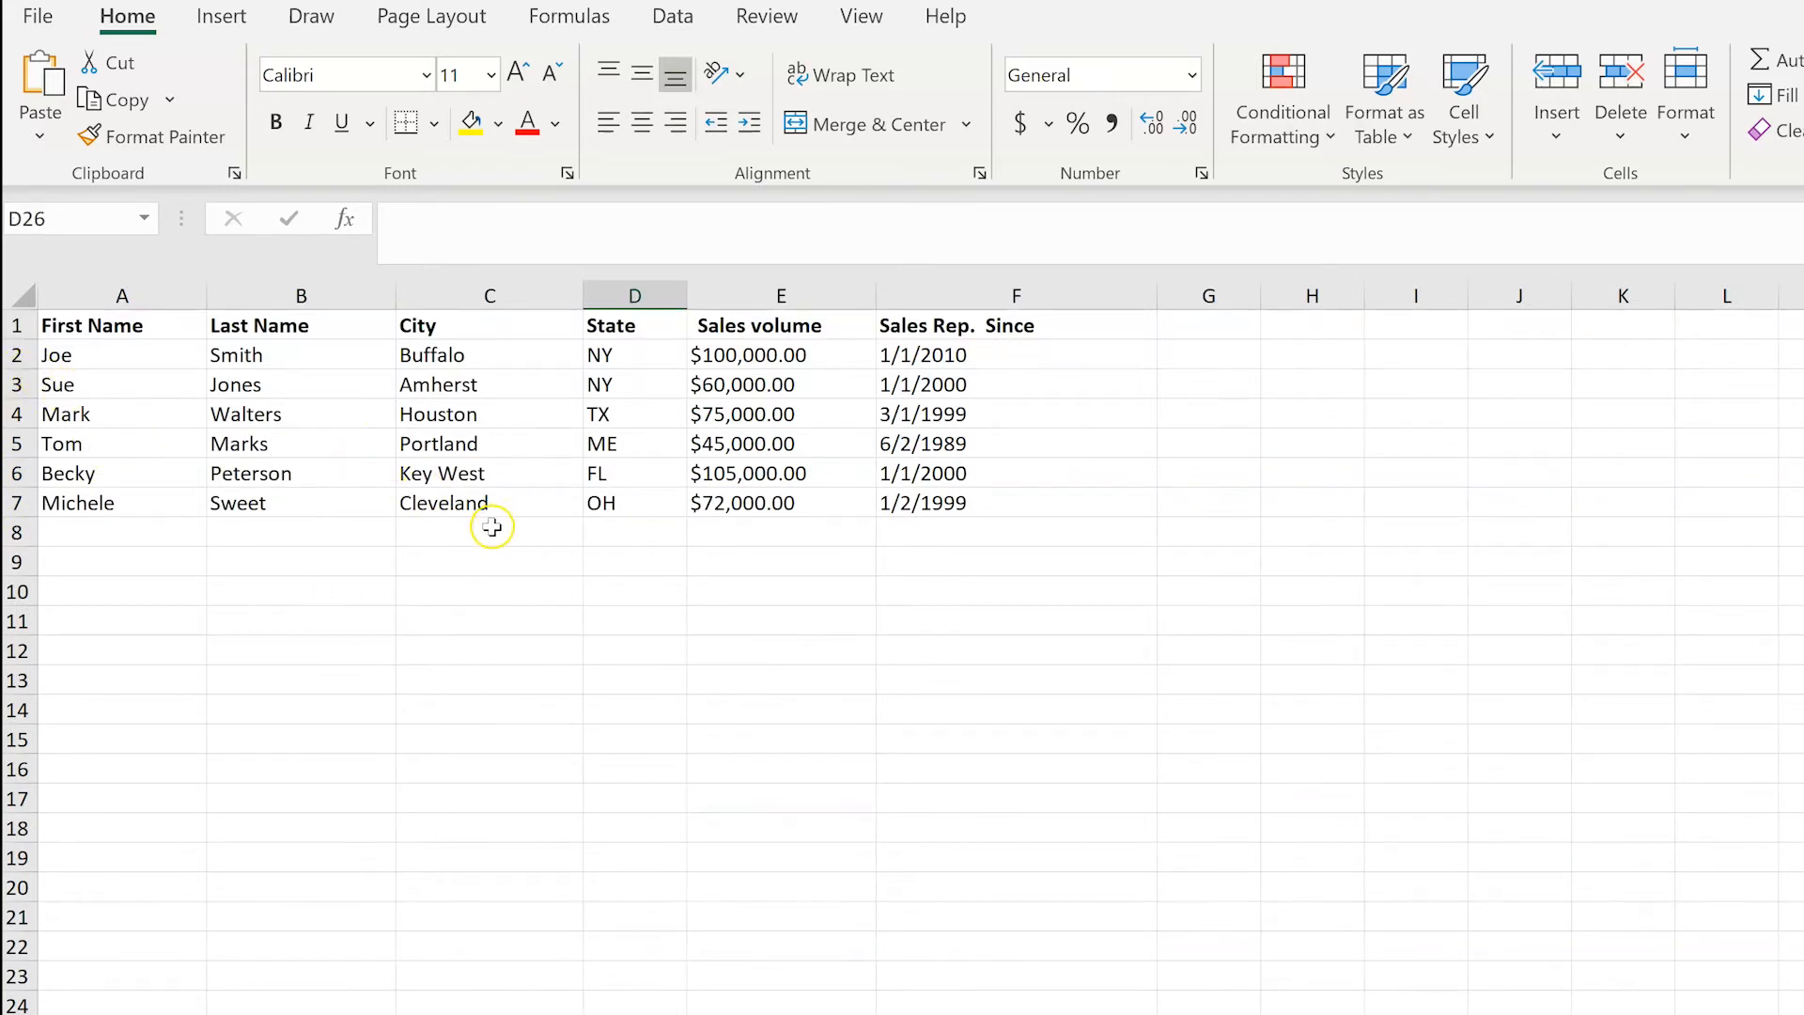
pyautogui.moveTo(42, 325); pyautogui.dragTo(250, 499)
pyautogui.click(387, 531)
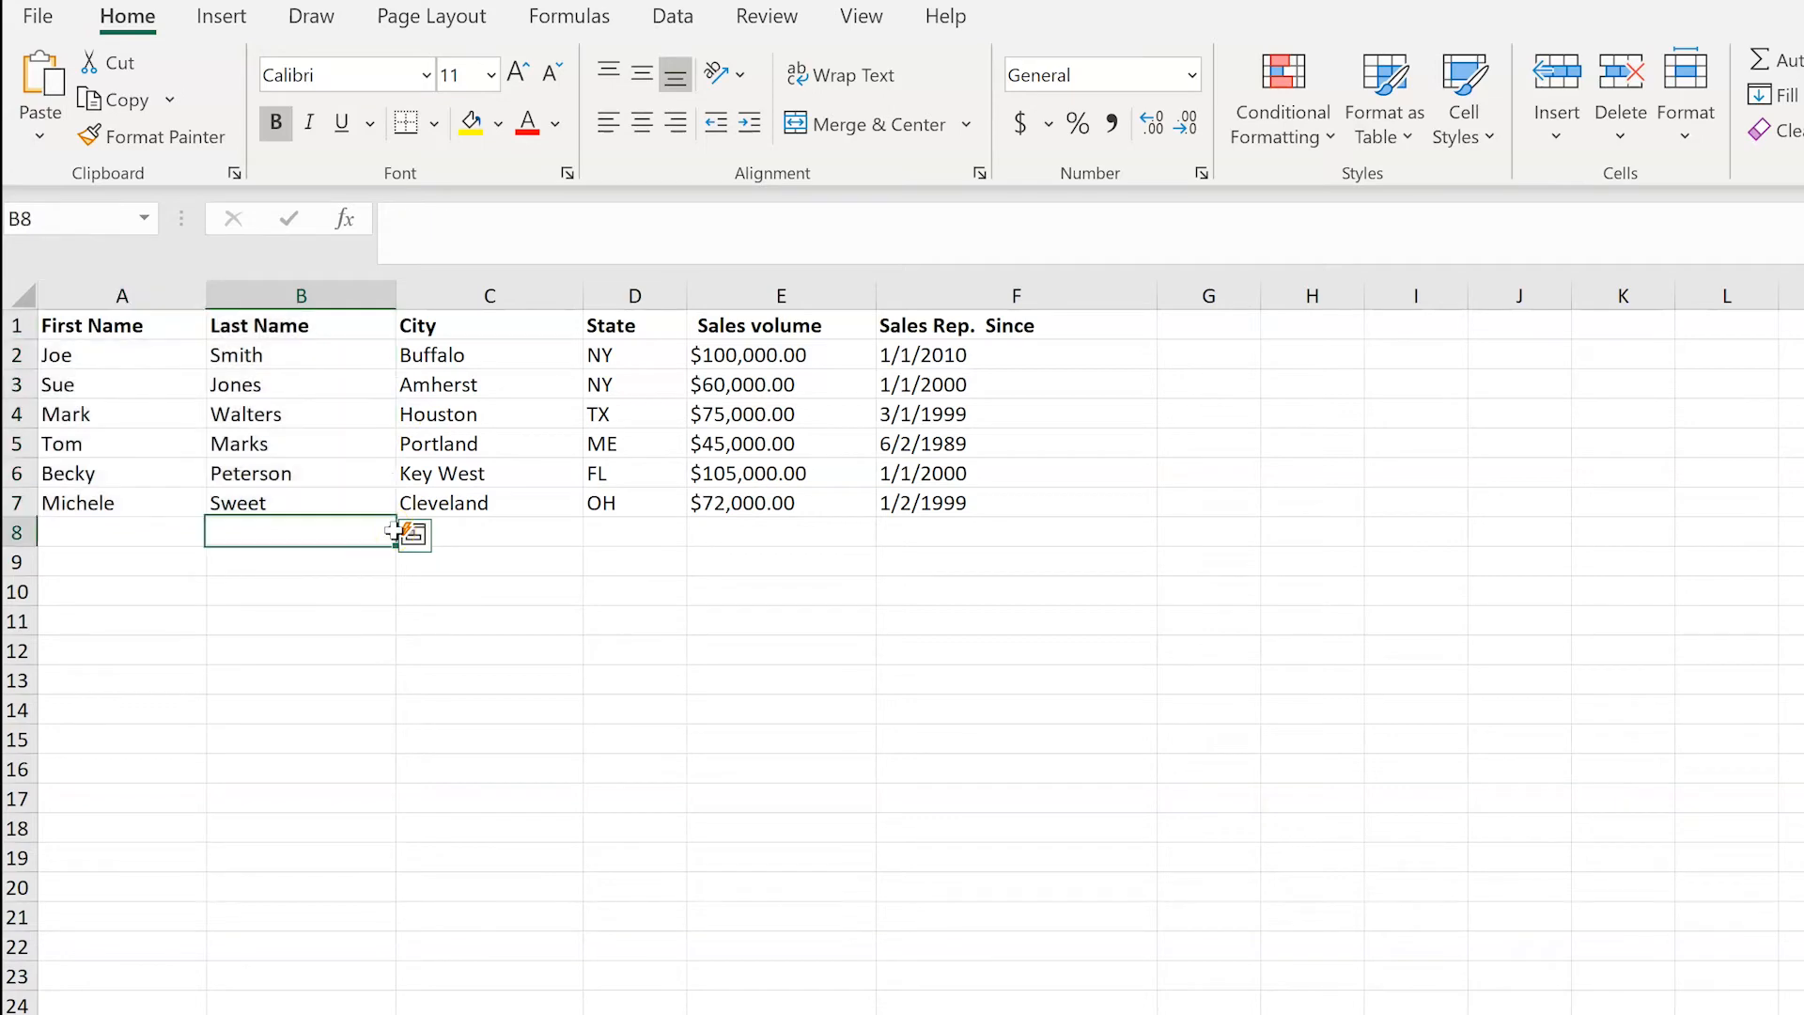
pyautogui.moveTo(432, 354); pyautogui.dragTo(614, 499)
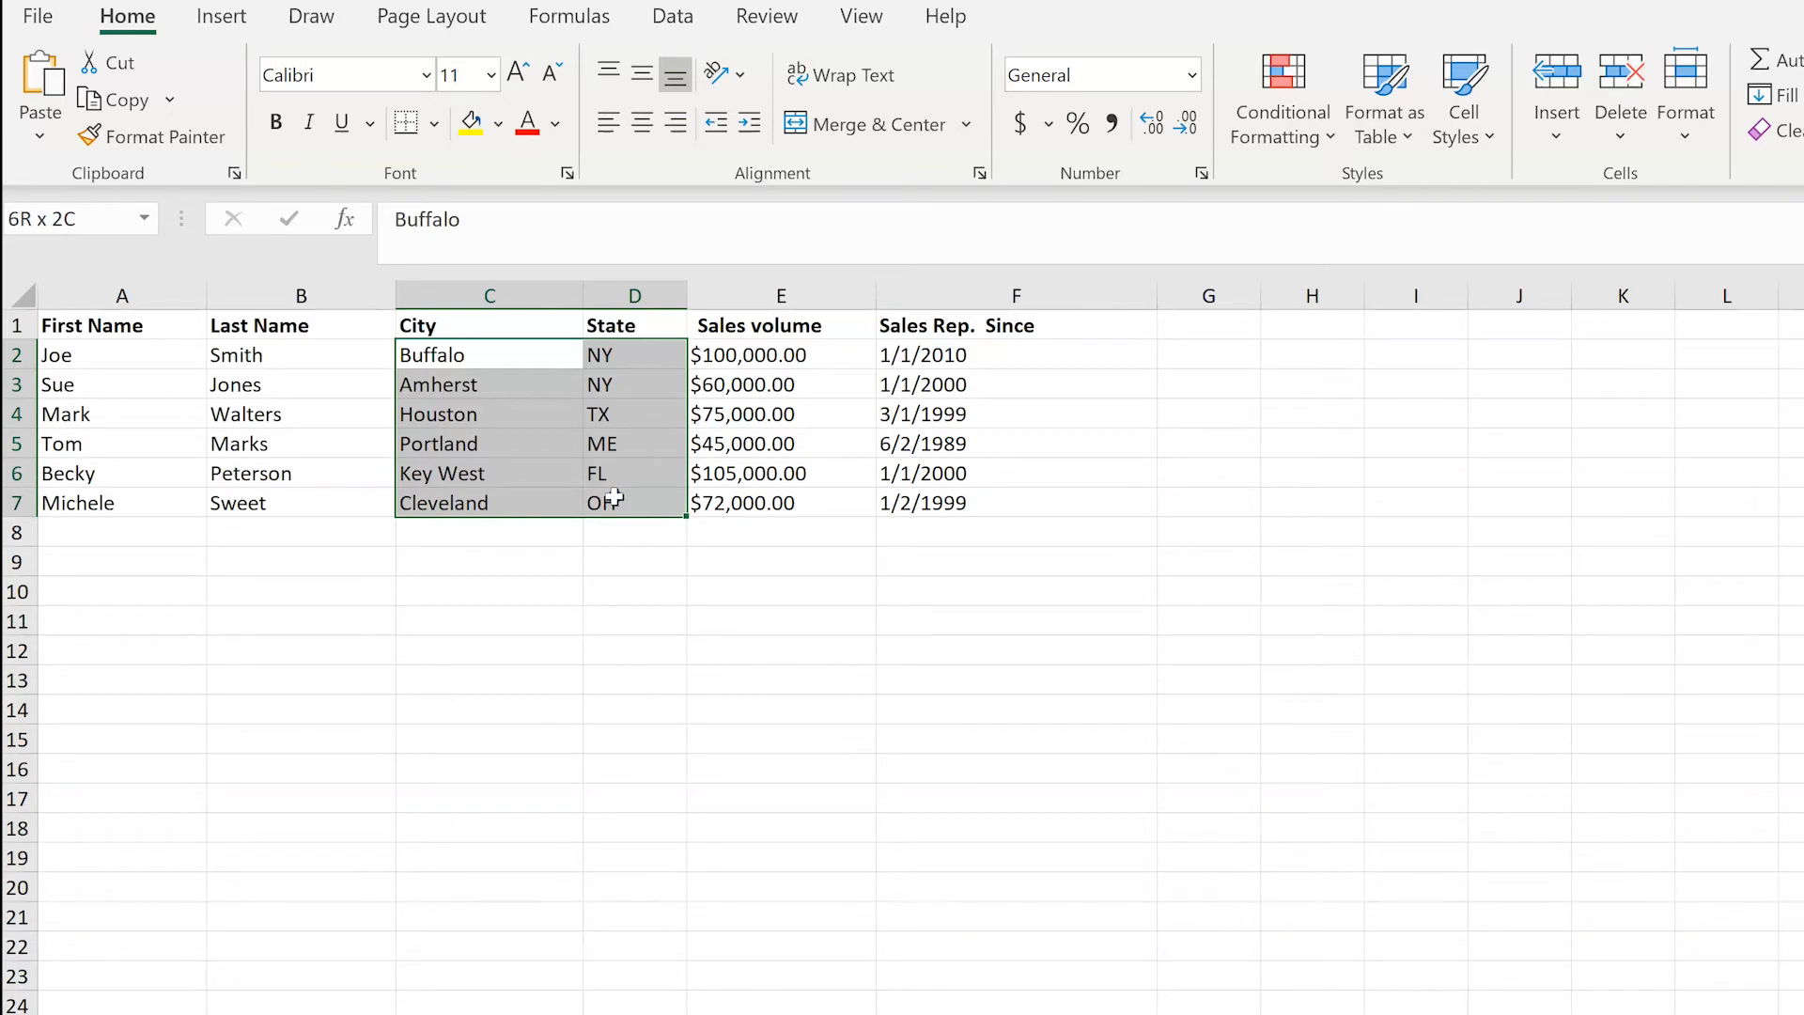
pyautogui.moveTo(614, 499); pyautogui.dragTo(613, 499)
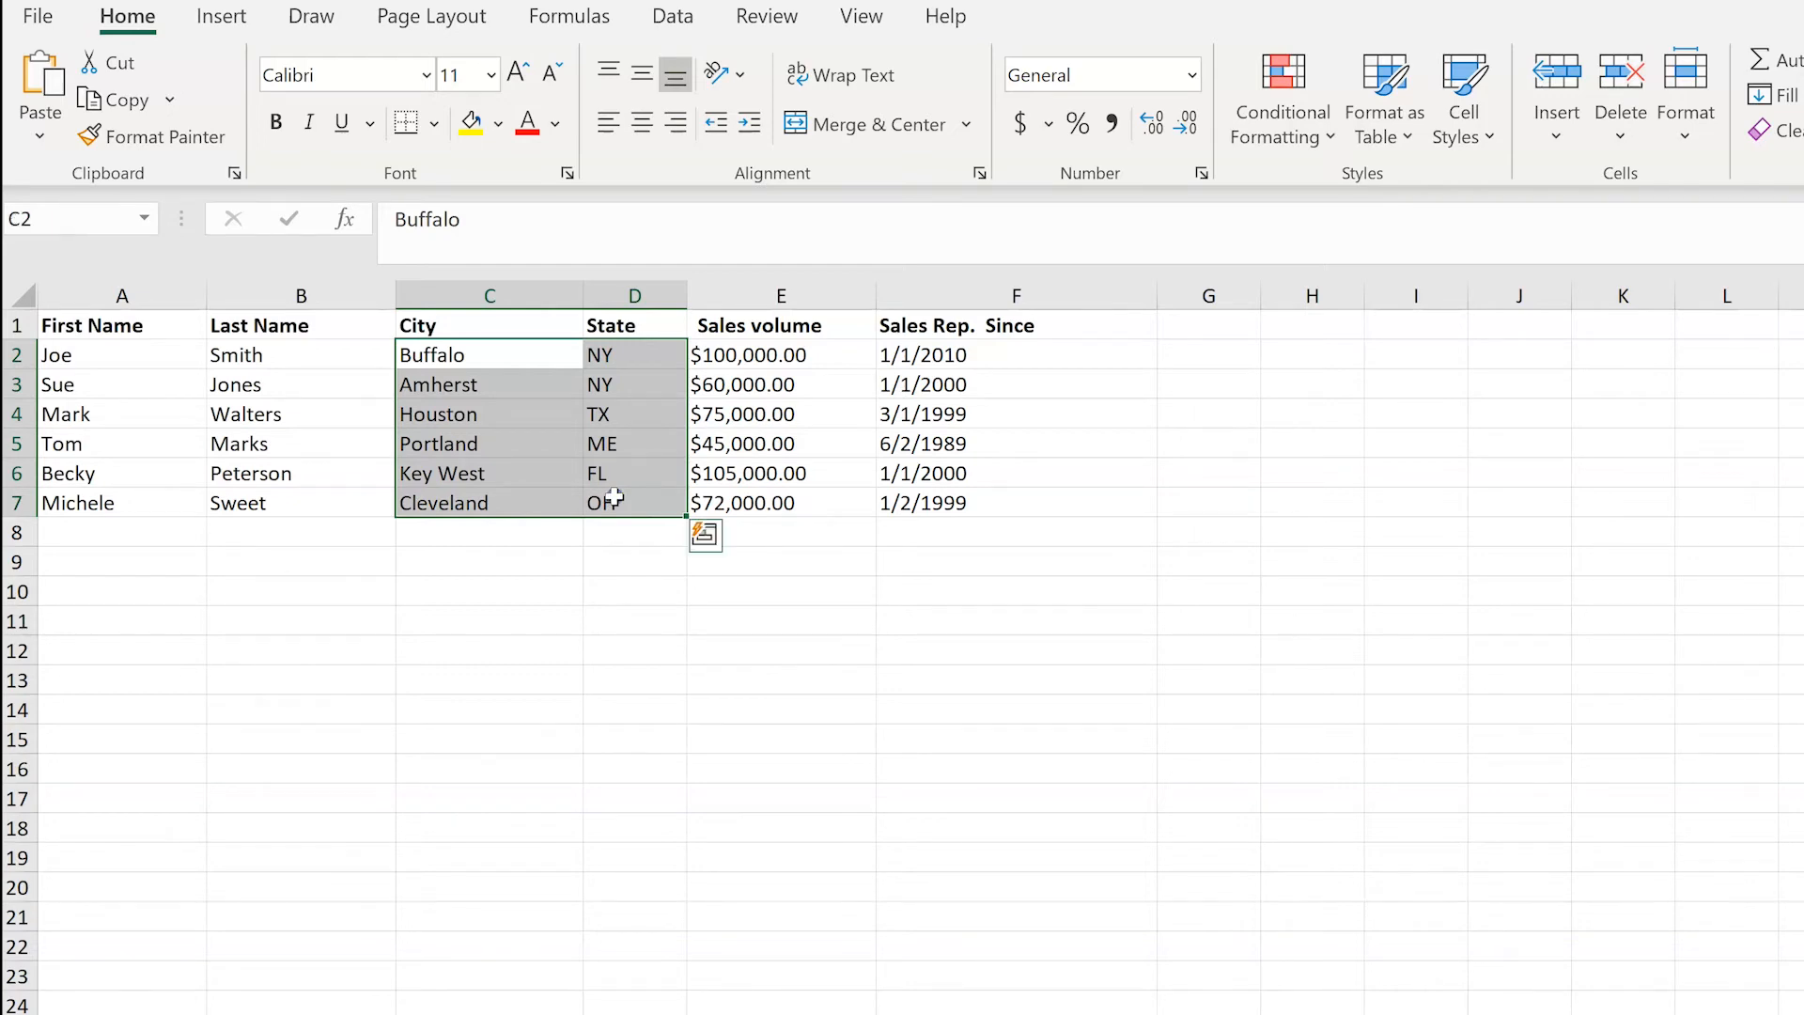
pyautogui.click(792, 283)
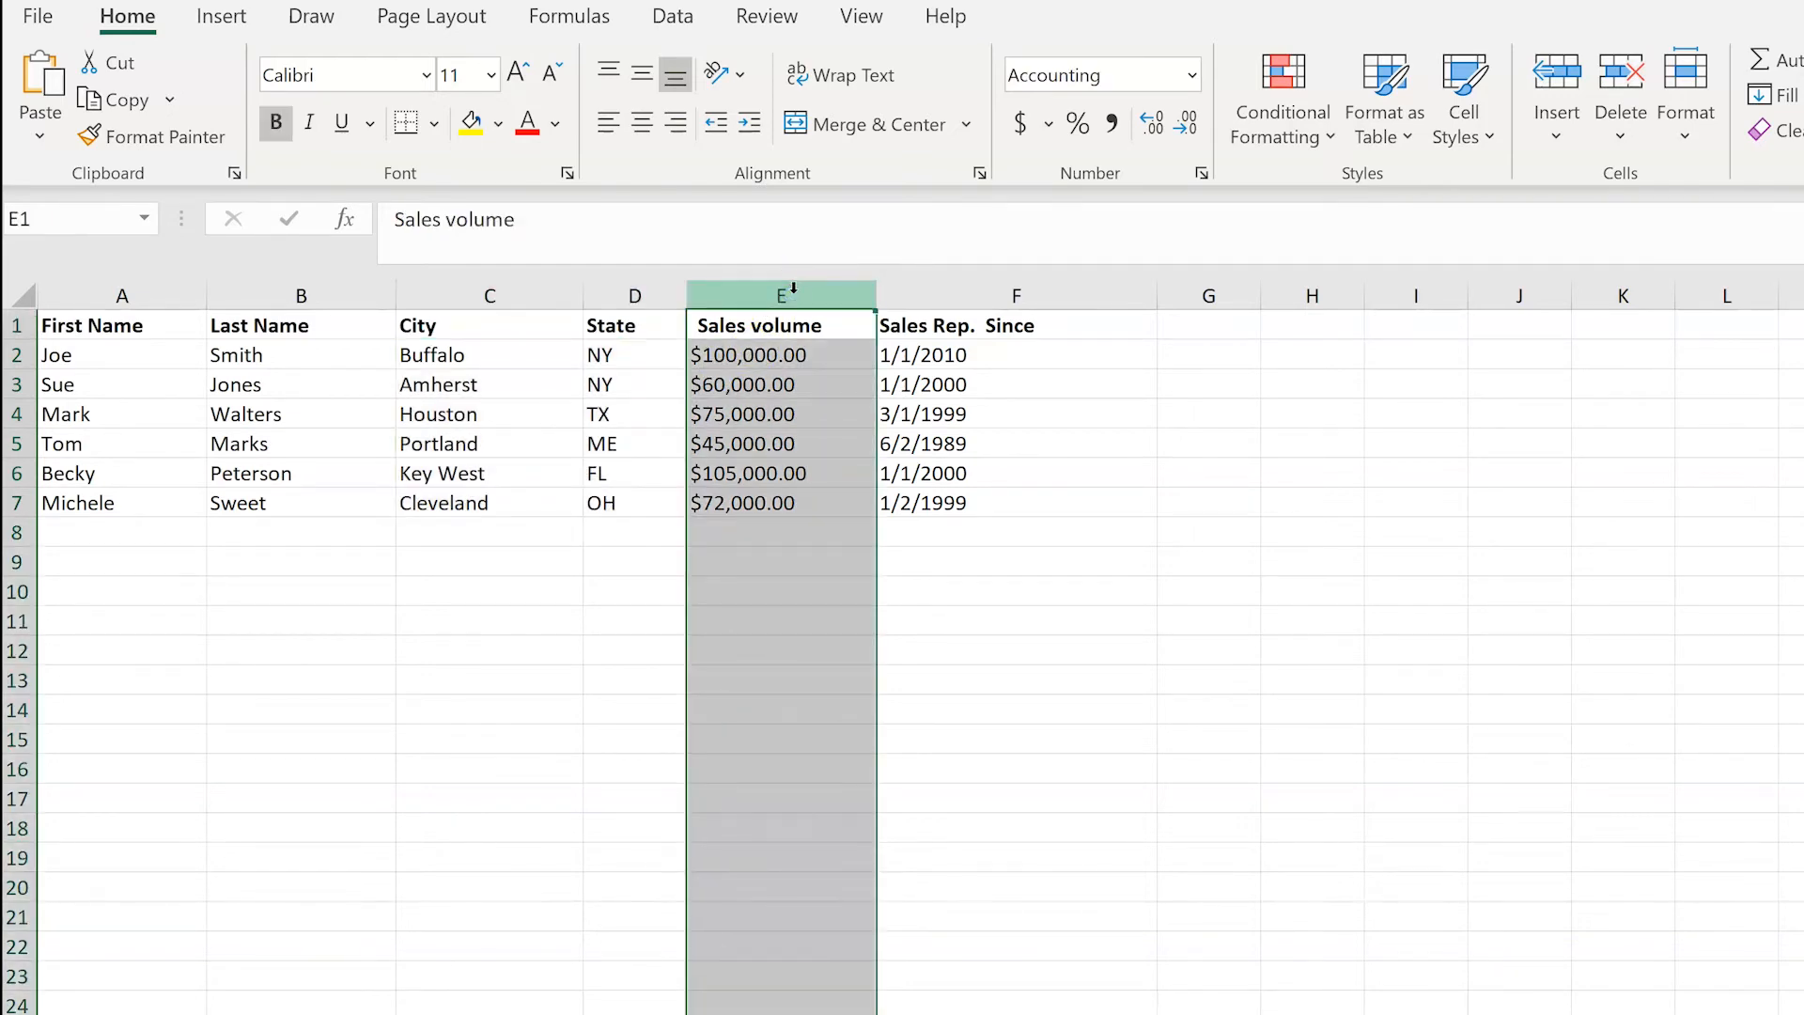
pyautogui.click(982, 287)
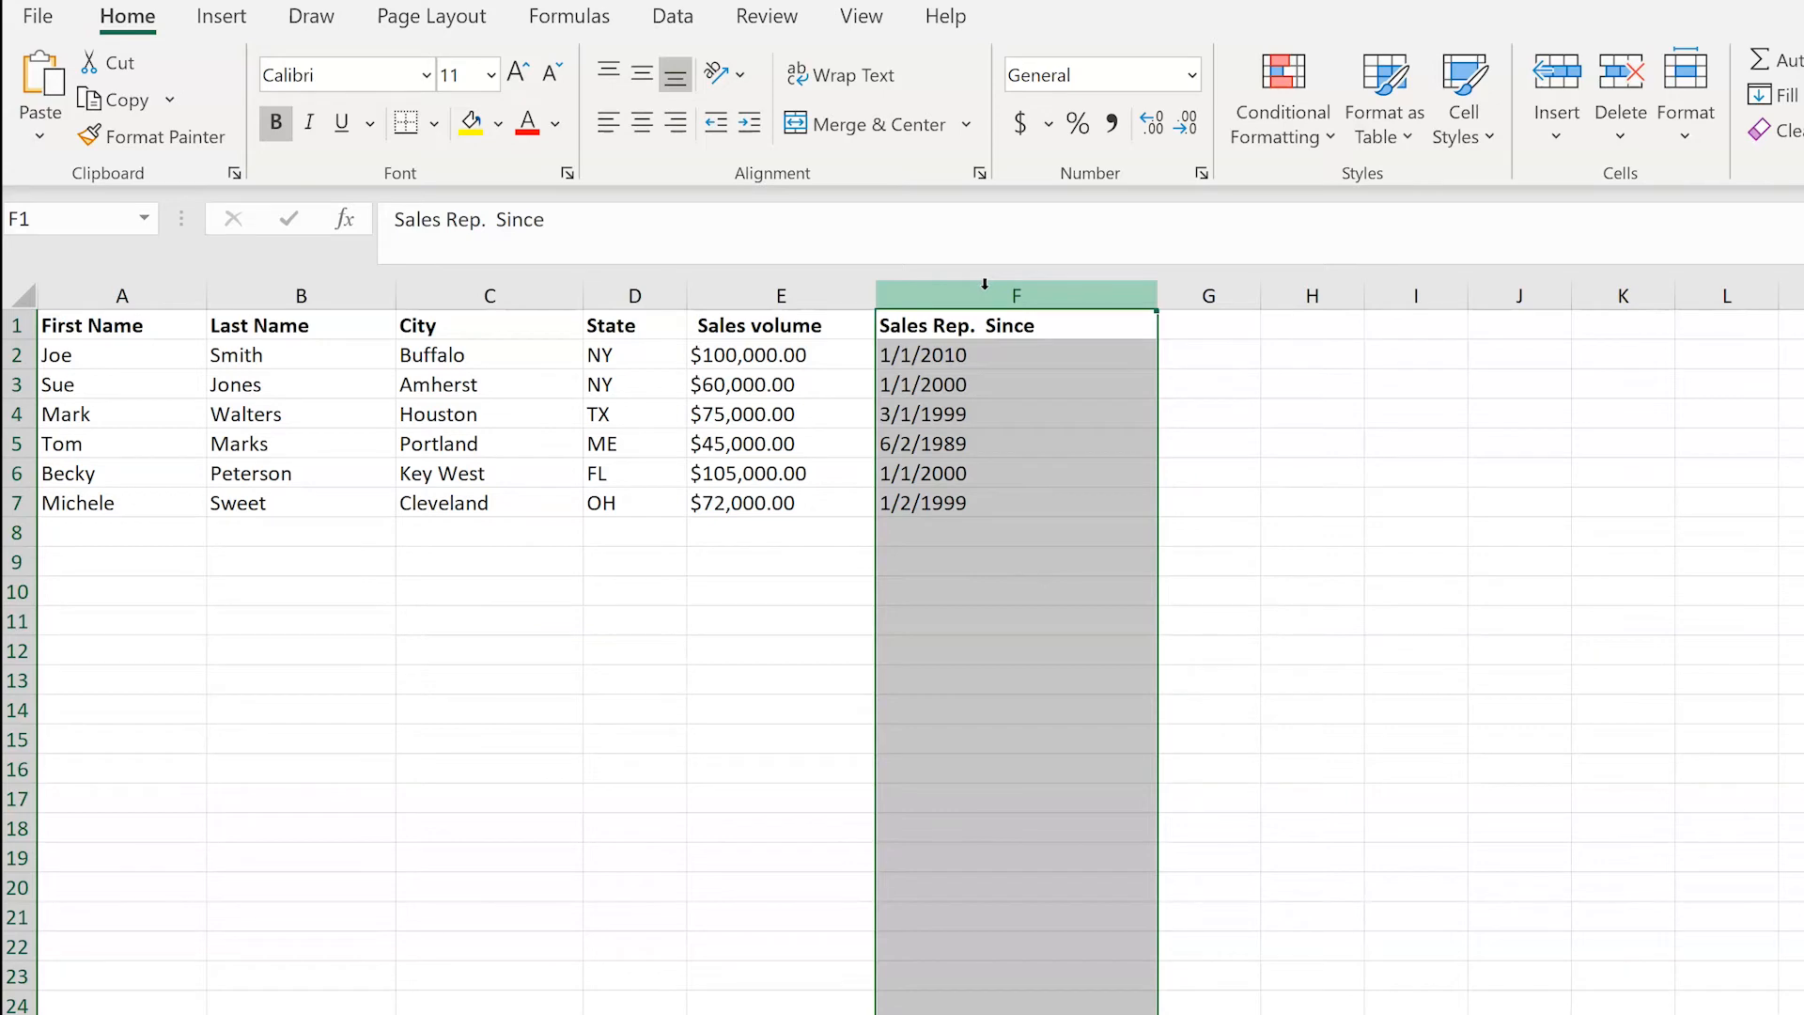
# - Convert the sales rep list in A1:F7 into a table with headers
pyautogui.click(77, 328)
pyautogui.moveTo(77, 328); pyautogui.dragTo(972, 501)
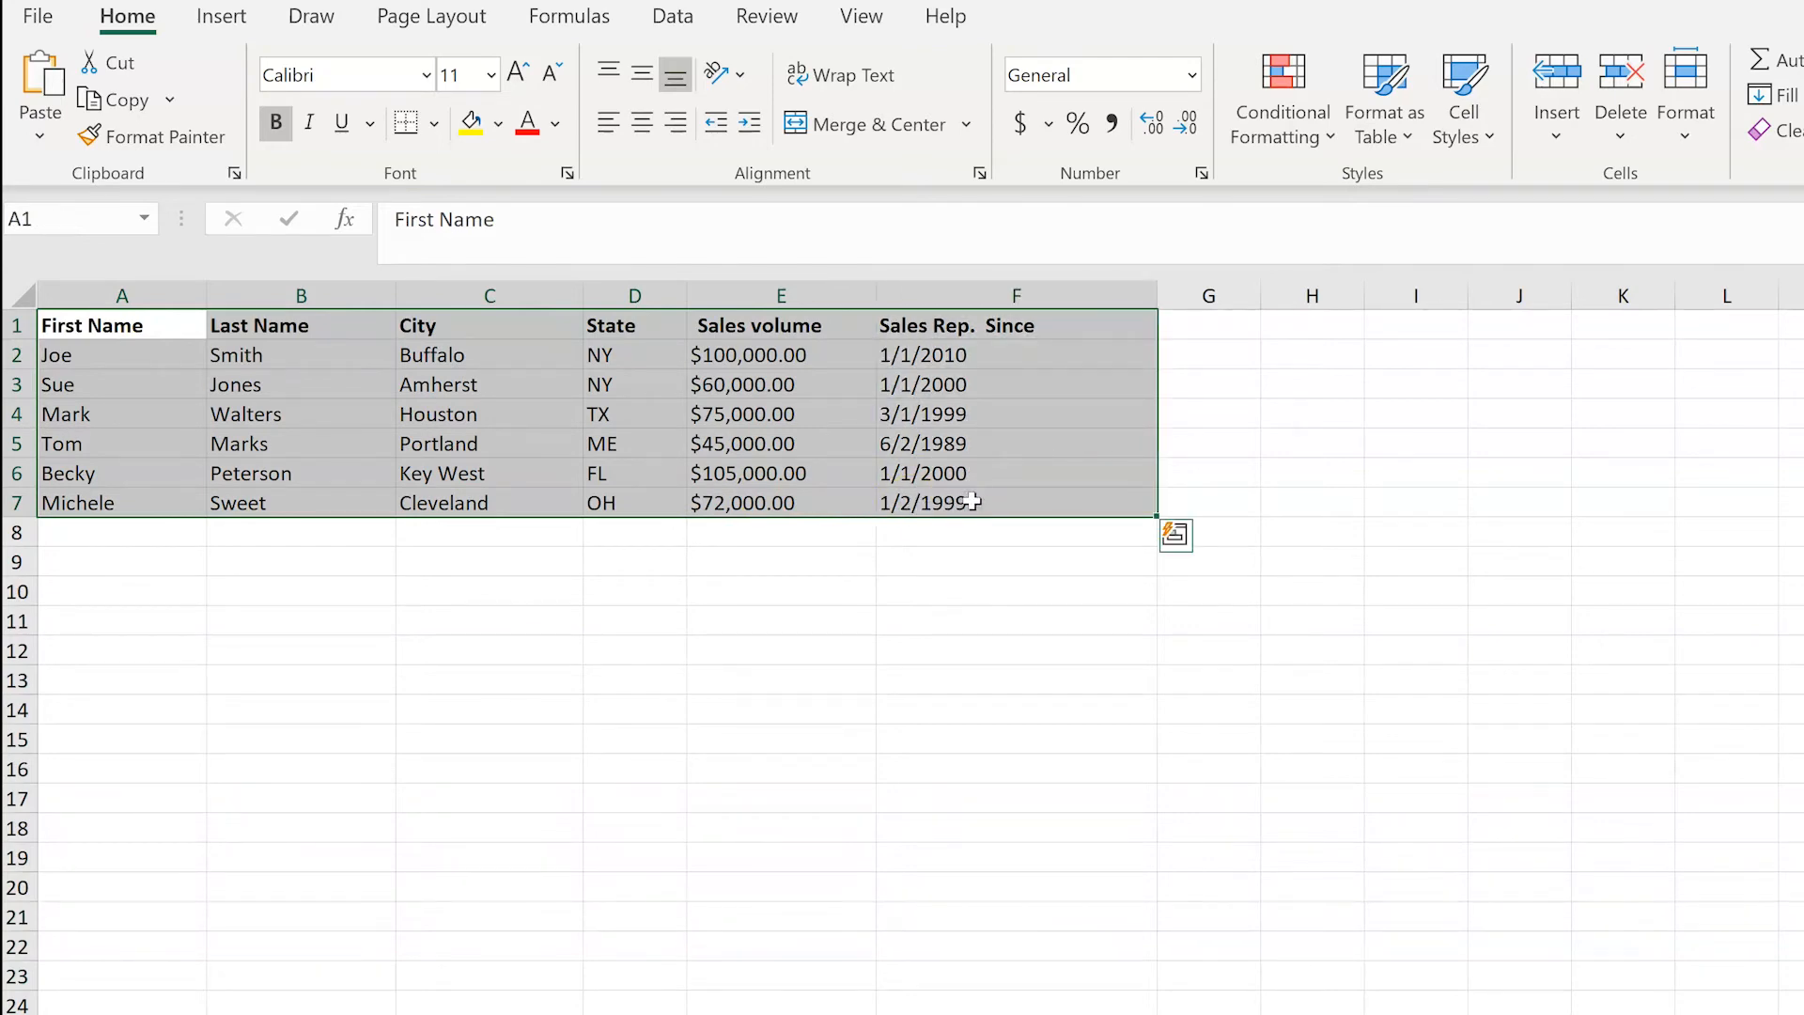
pyautogui.click(220, 15)
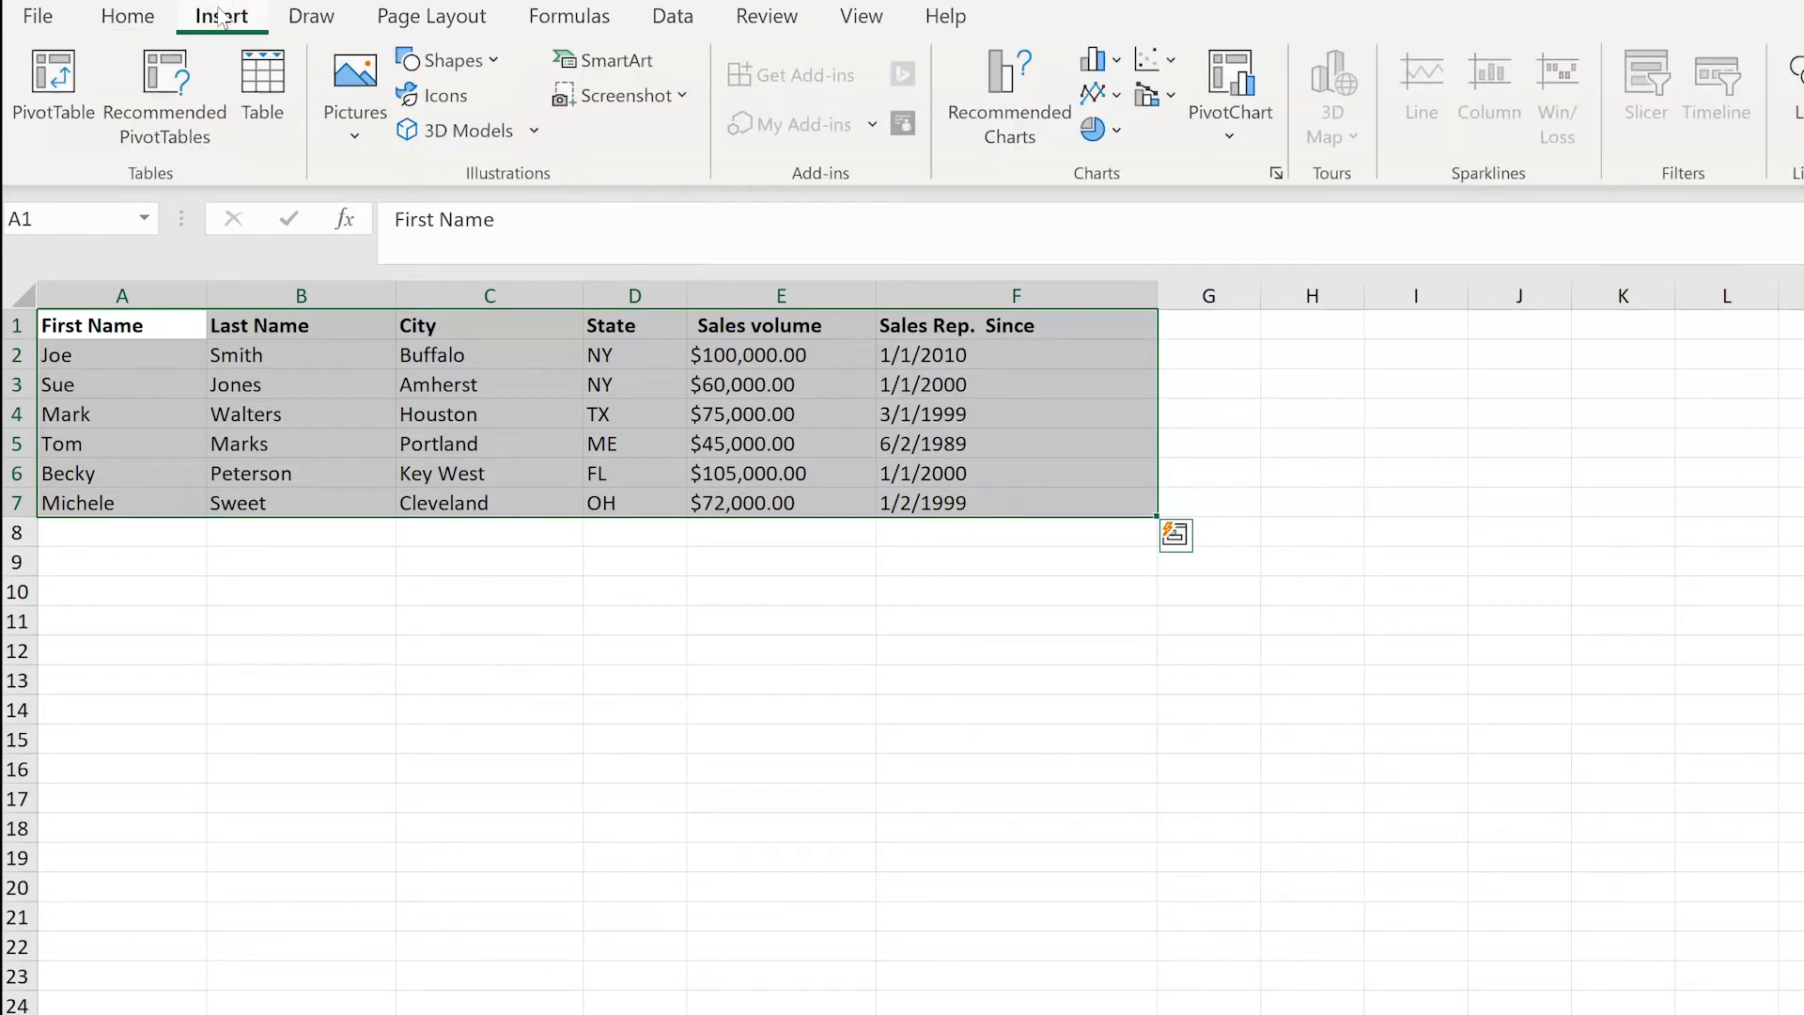
pyautogui.click(275, 97)
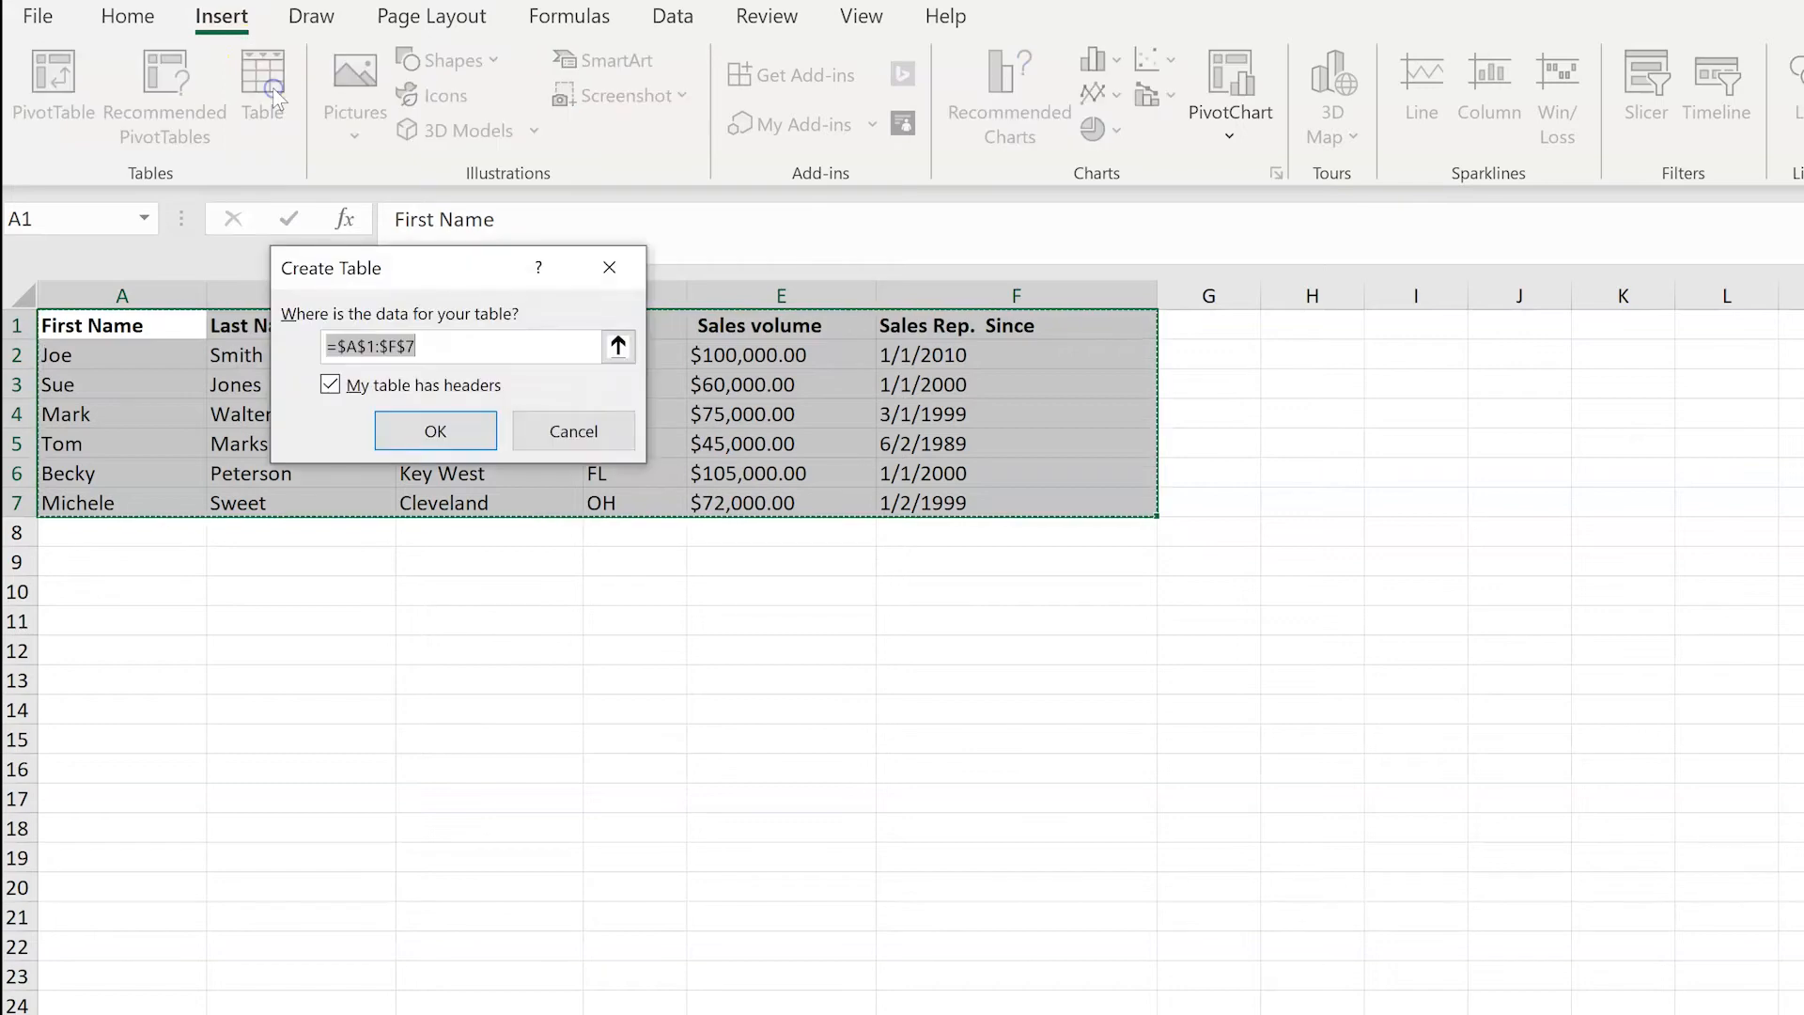
pyautogui.click(423, 432)
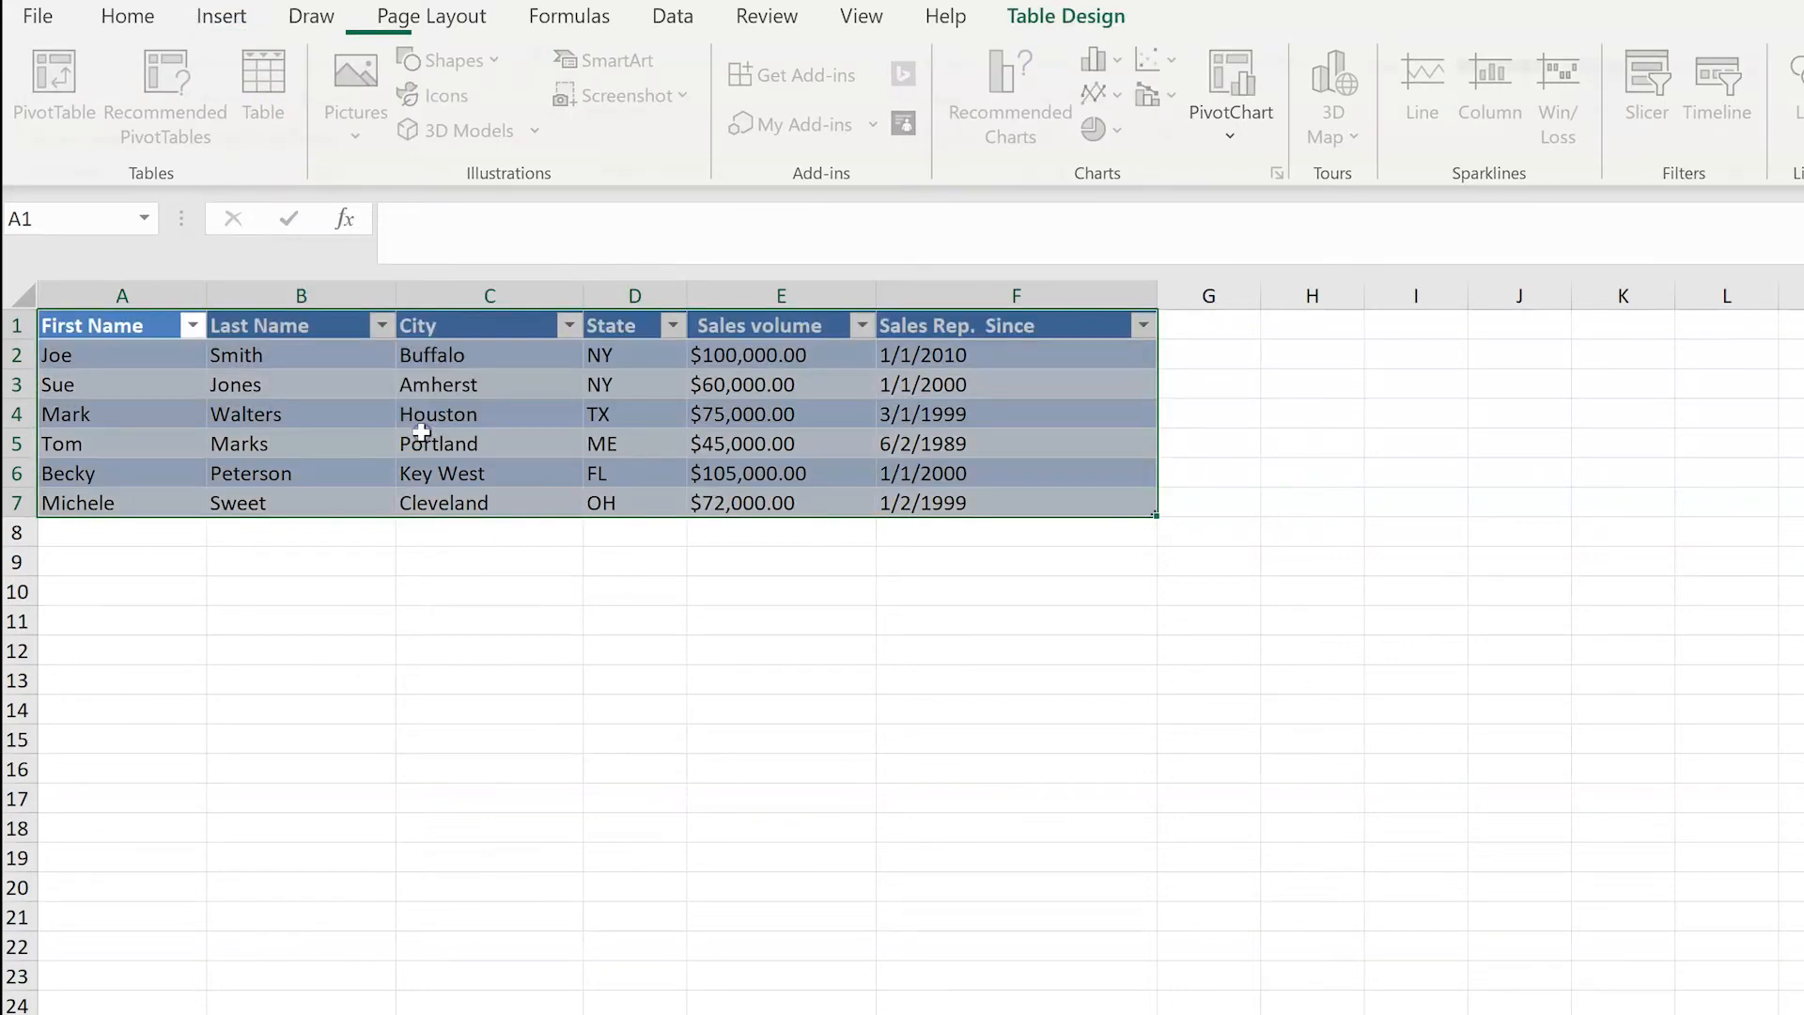
pyautogui.click(347, 417)
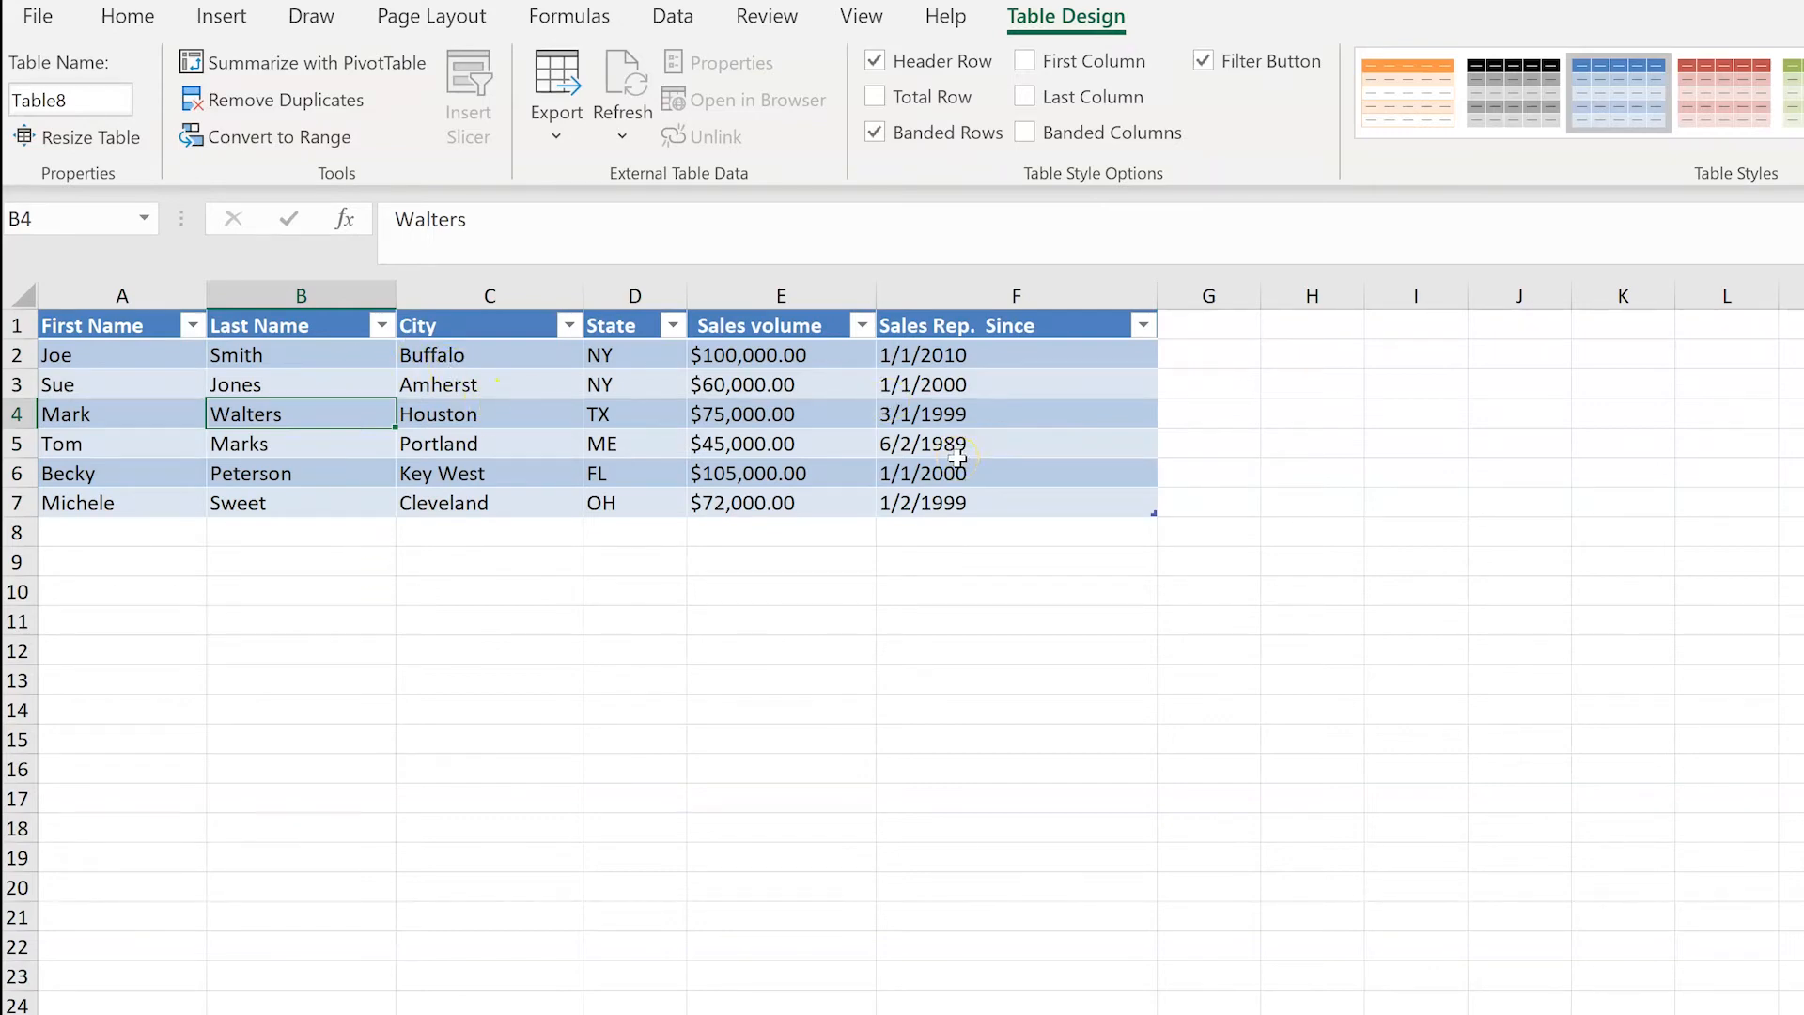
# - Sort the sales rep table by Last Name from A to Z, and re-sort it by Sales volume from largest to smallest
pyautogui.click(382, 327)
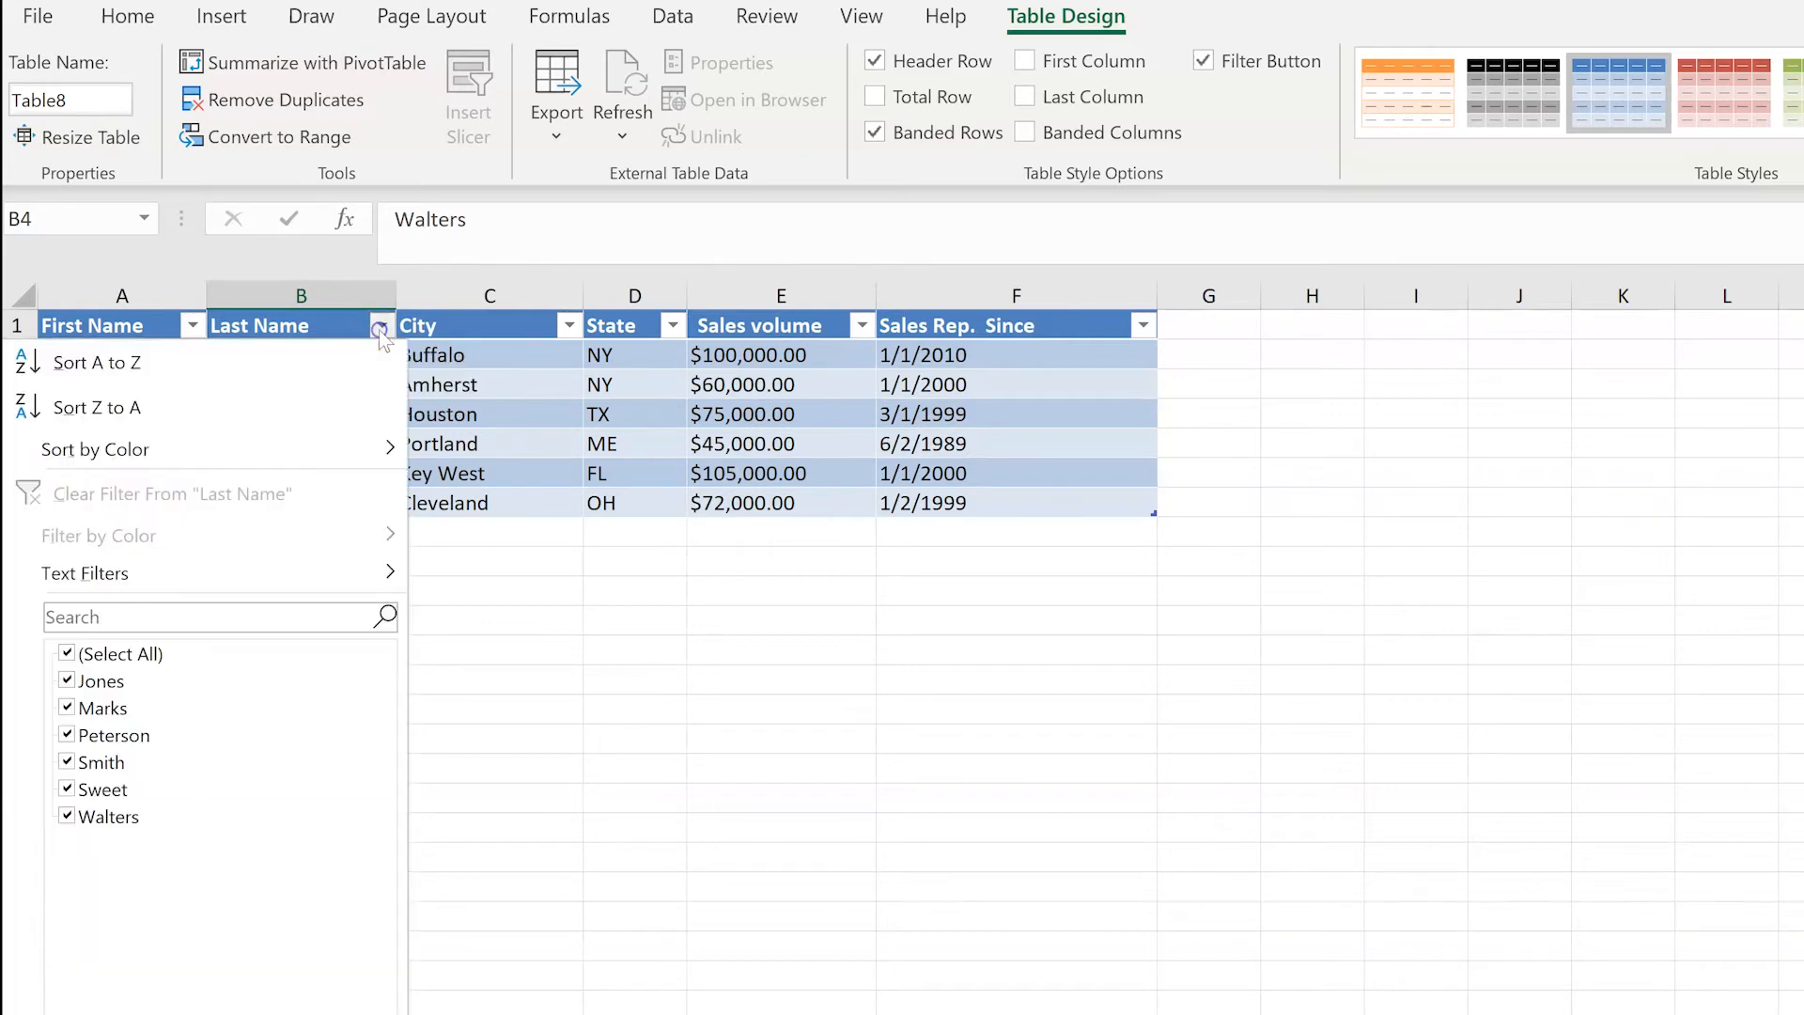
pyautogui.click(120, 365)
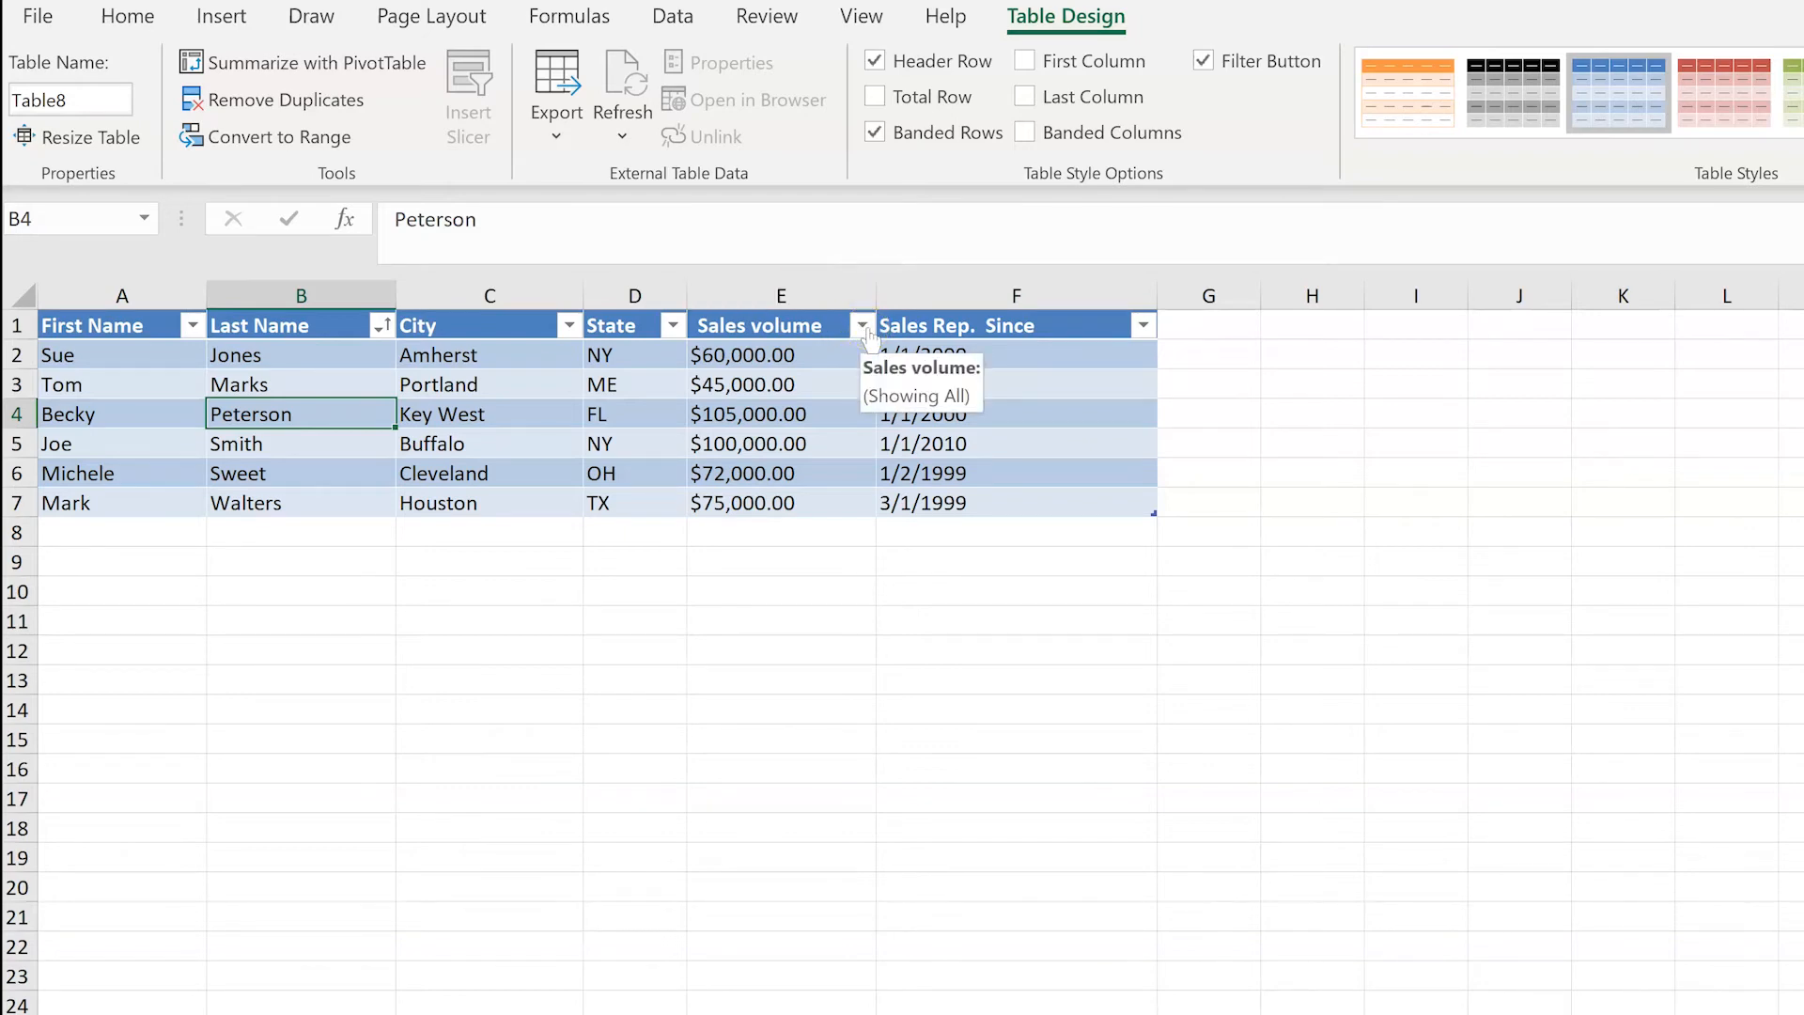
pyautogui.click(862, 326)
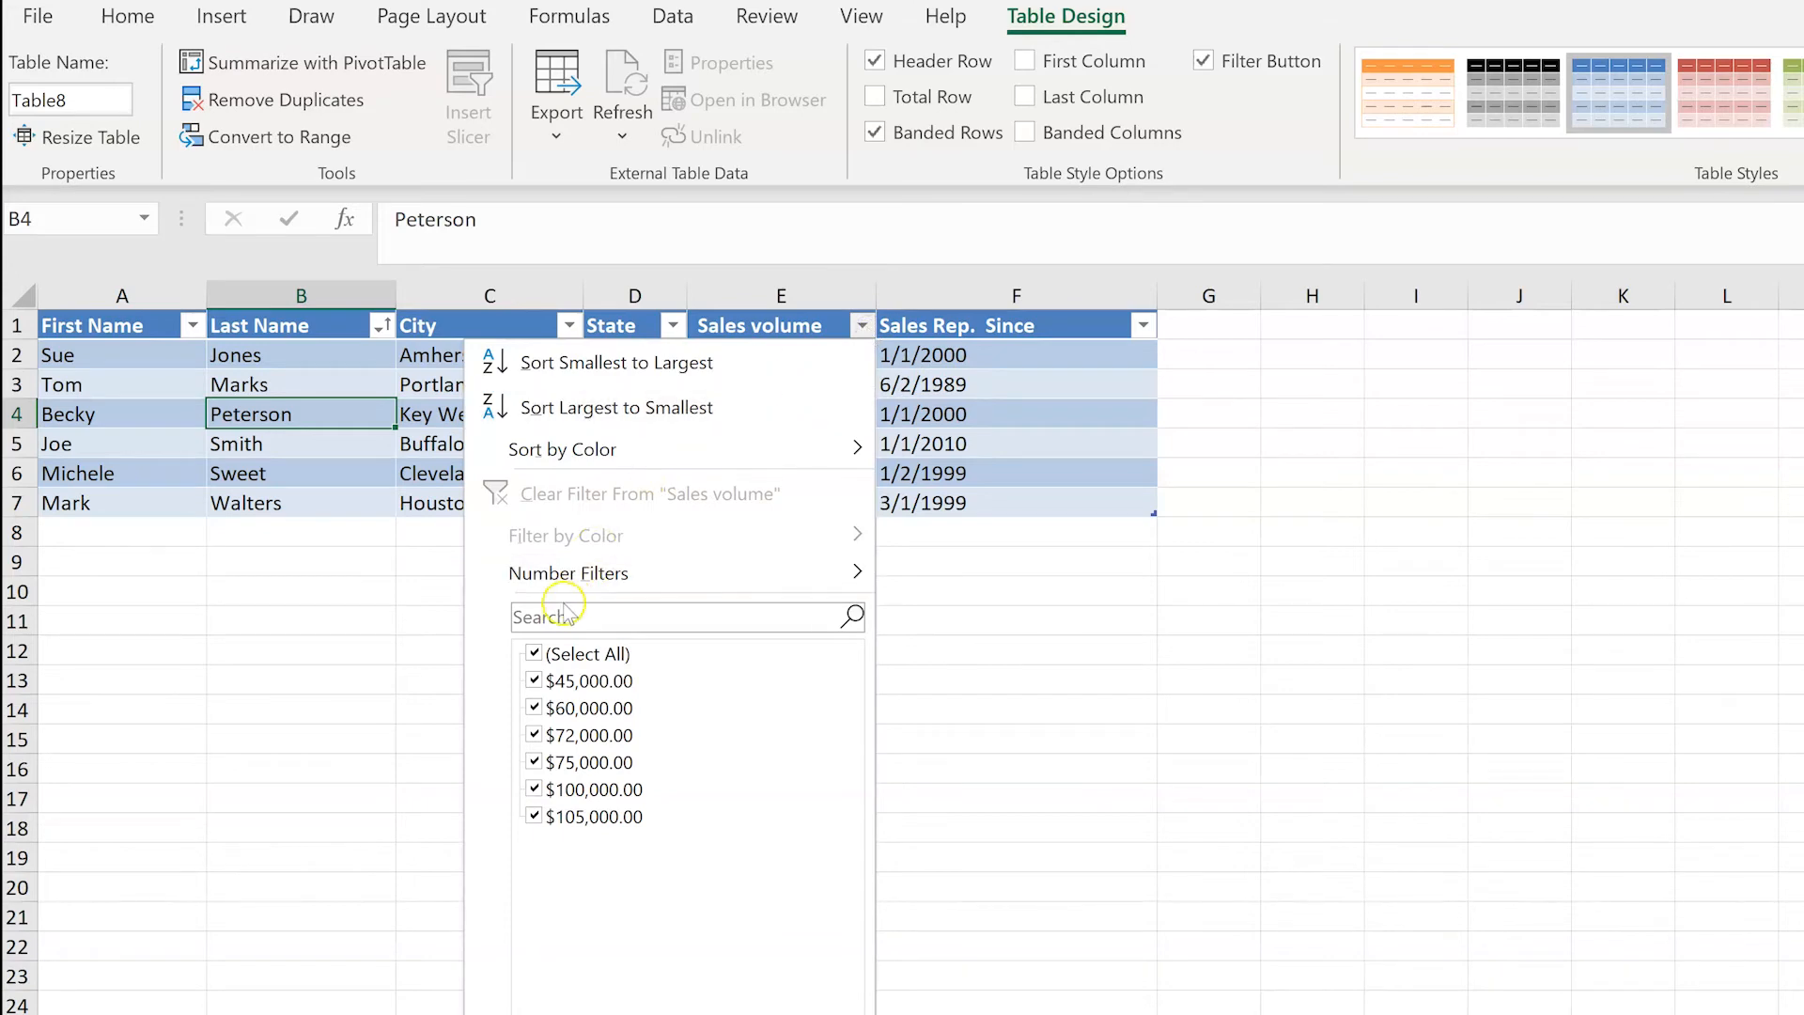
pyautogui.click(616, 410)
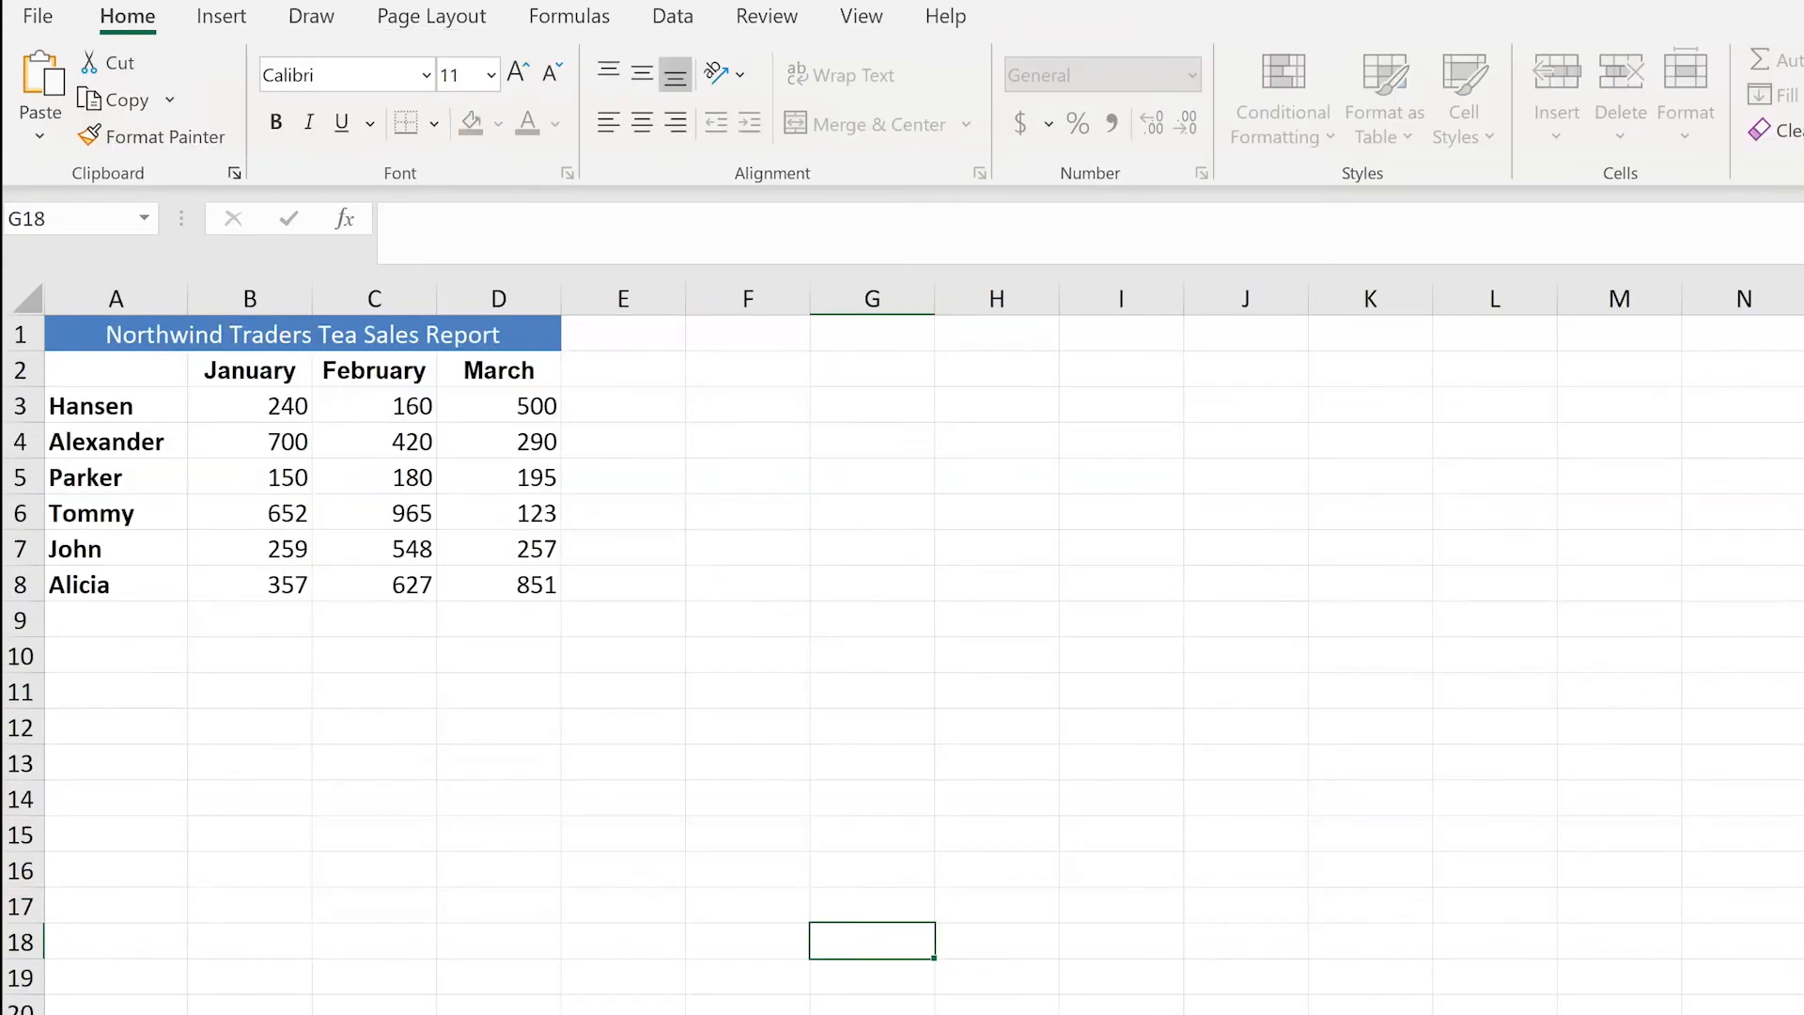
# - Examine the salesperson names and the January to March figures in the Northwind Traders Tea Sales Report
pyautogui.click(557, 943)
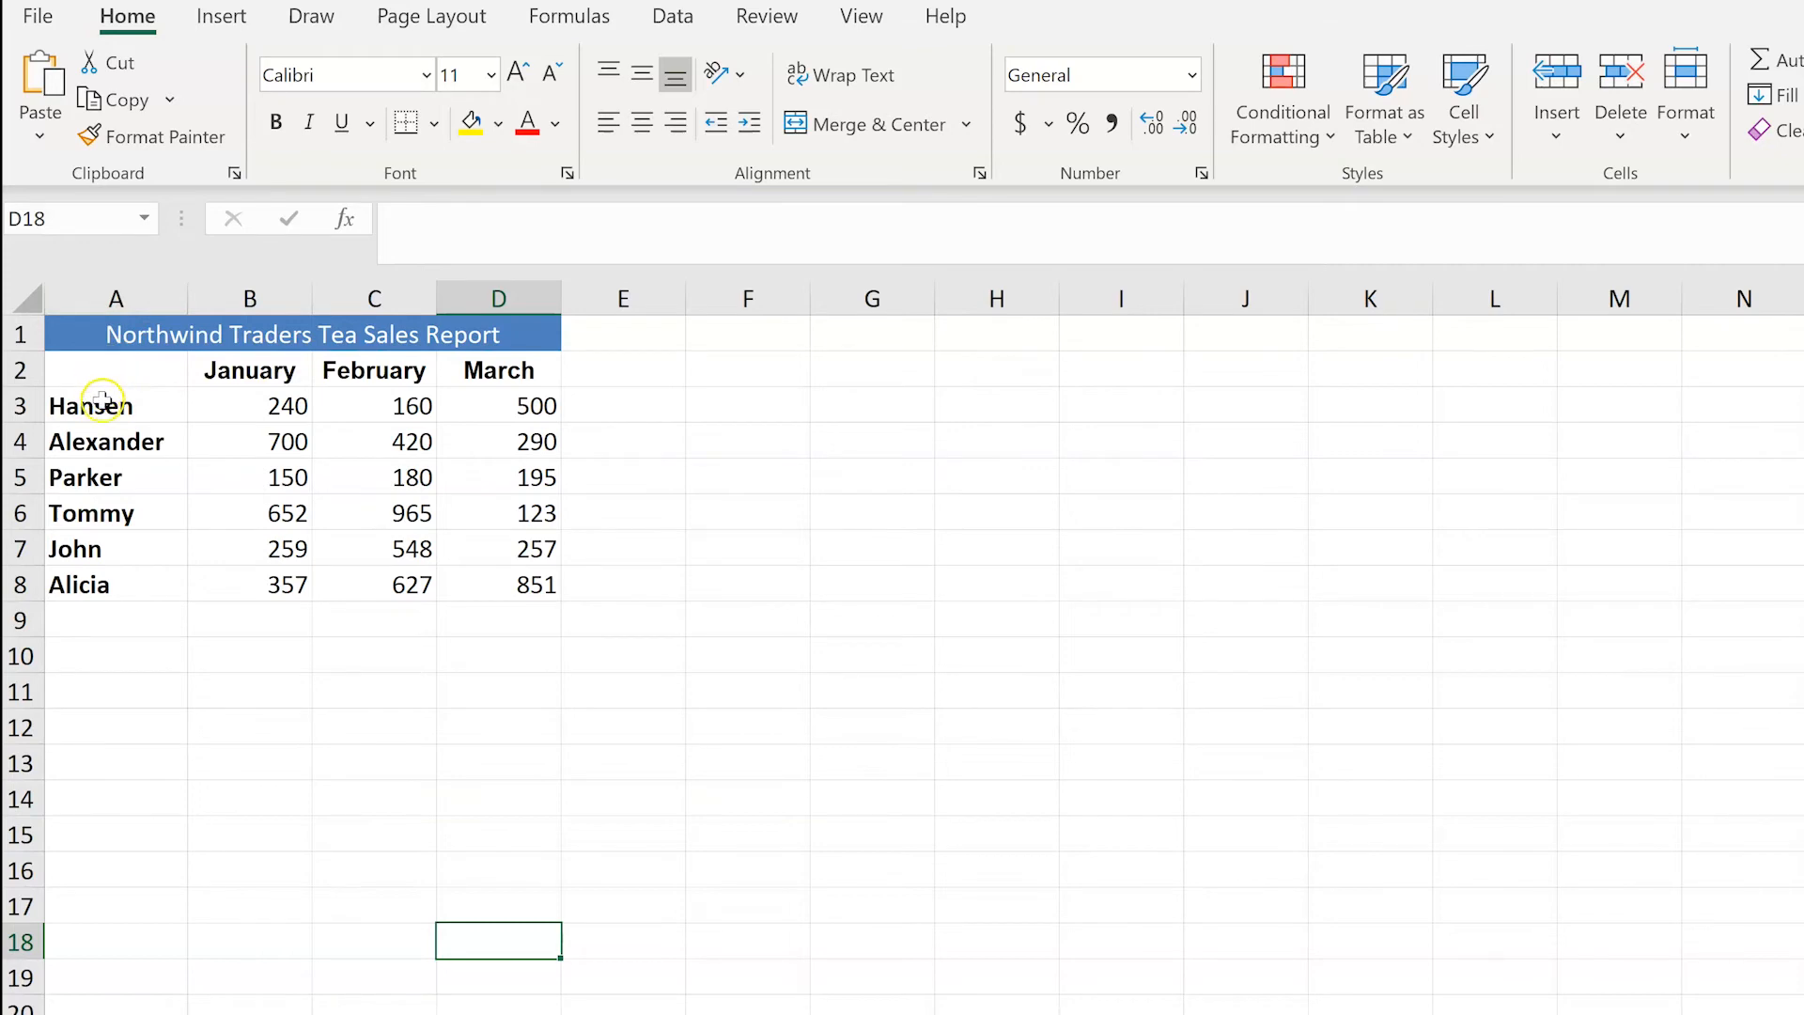
pyautogui.moveTo(101, 403); pyautogui.dragTo(104, 583)
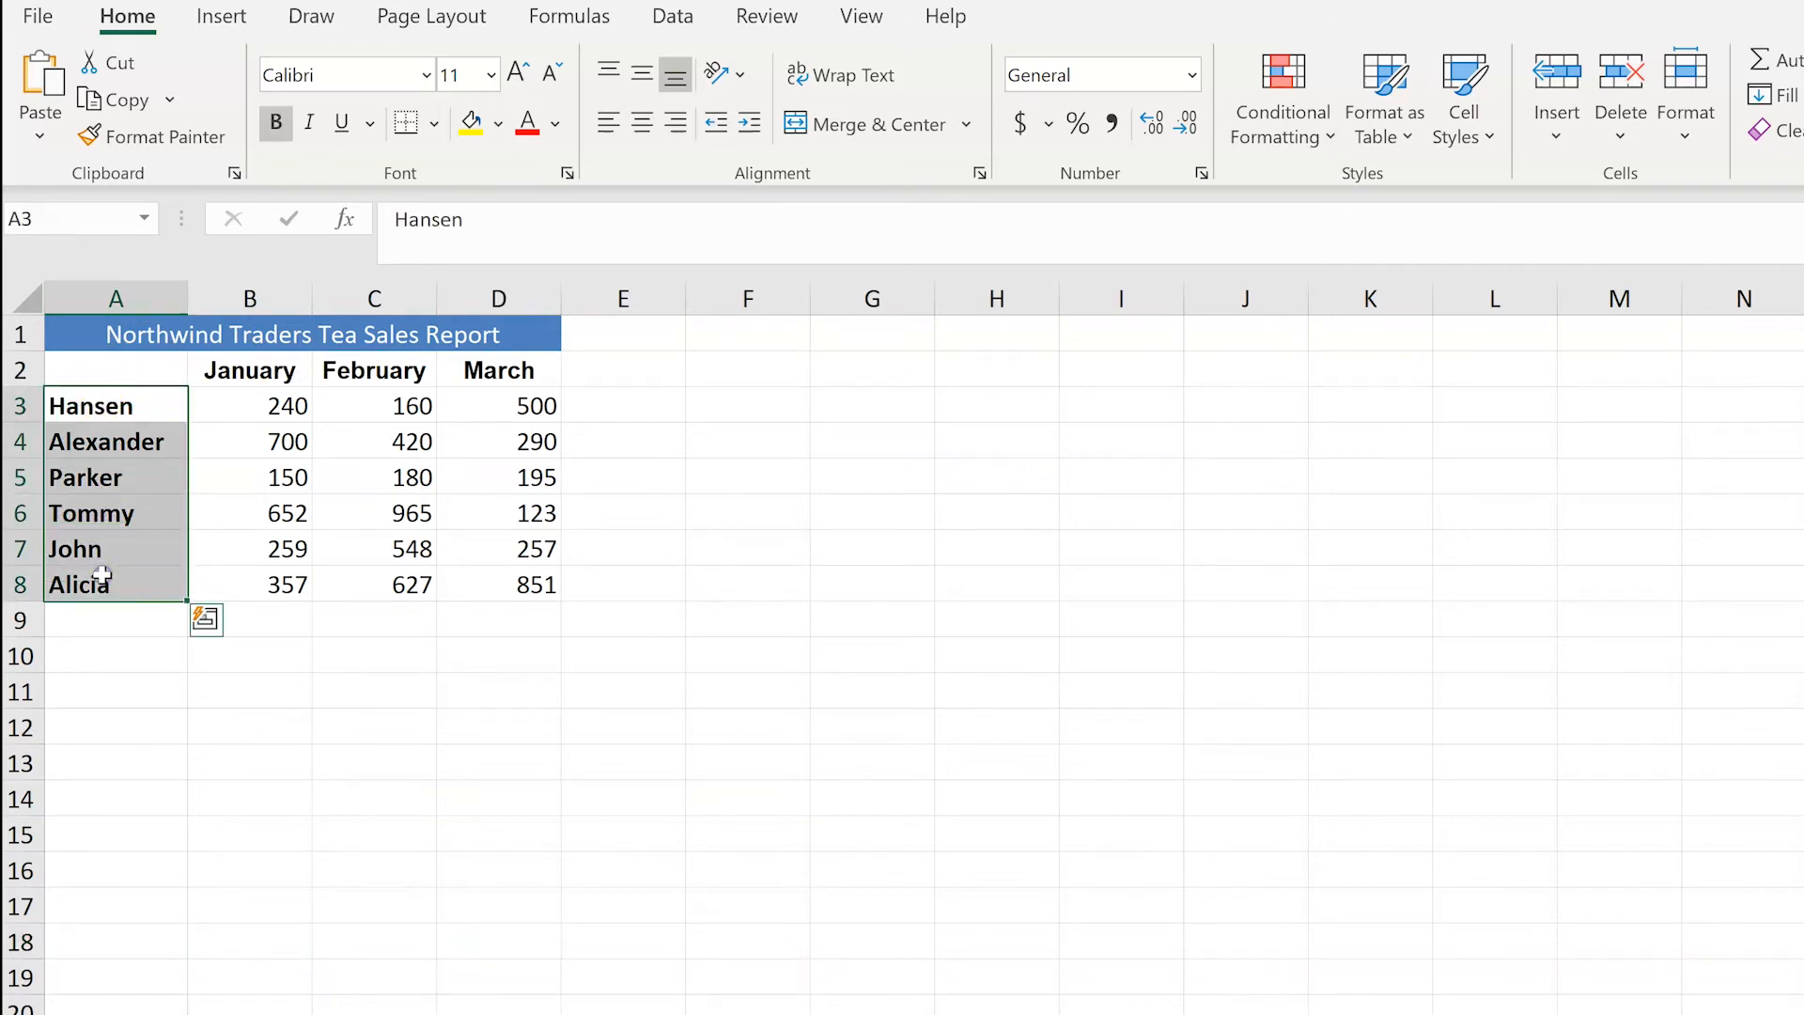
pyautogui.moveTo(260, 393); pyautogui.dragTo(489, 558)
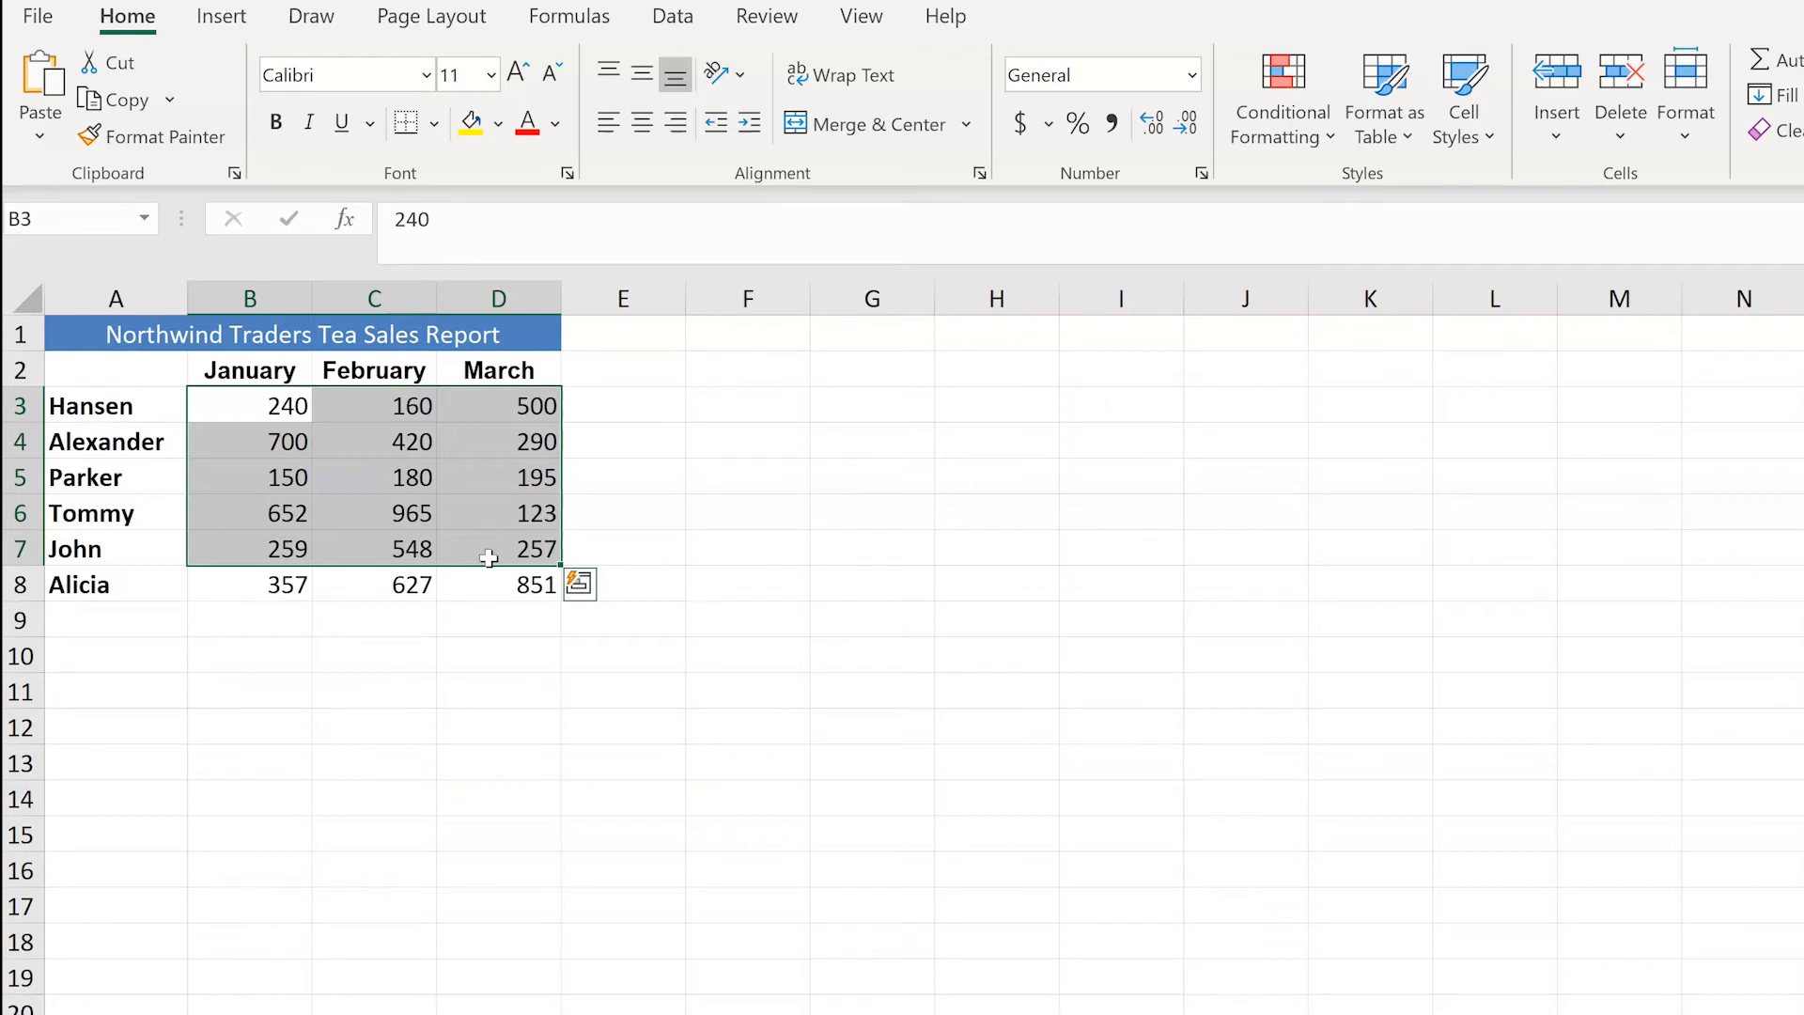
# - Convert the tea sales data in A2:D8, below the report title, into a table with headers
pyautogui.click(71, 371)
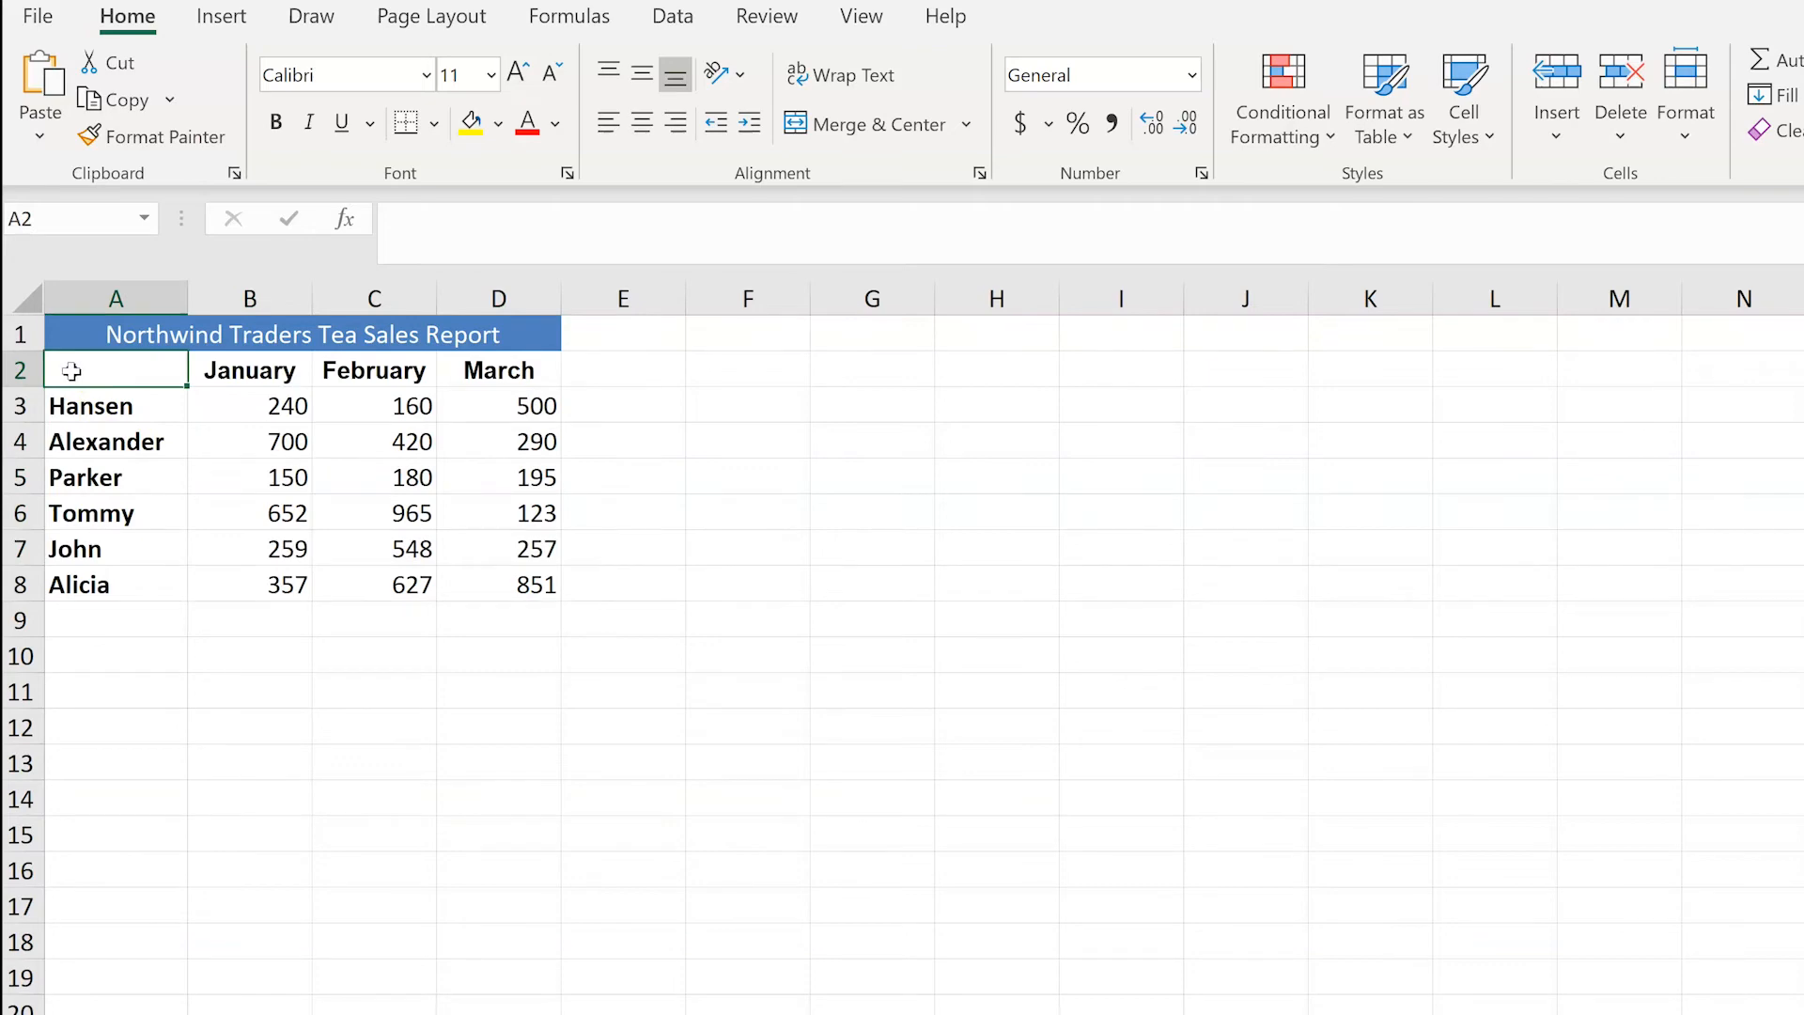
pyautogui.click(540, 584)
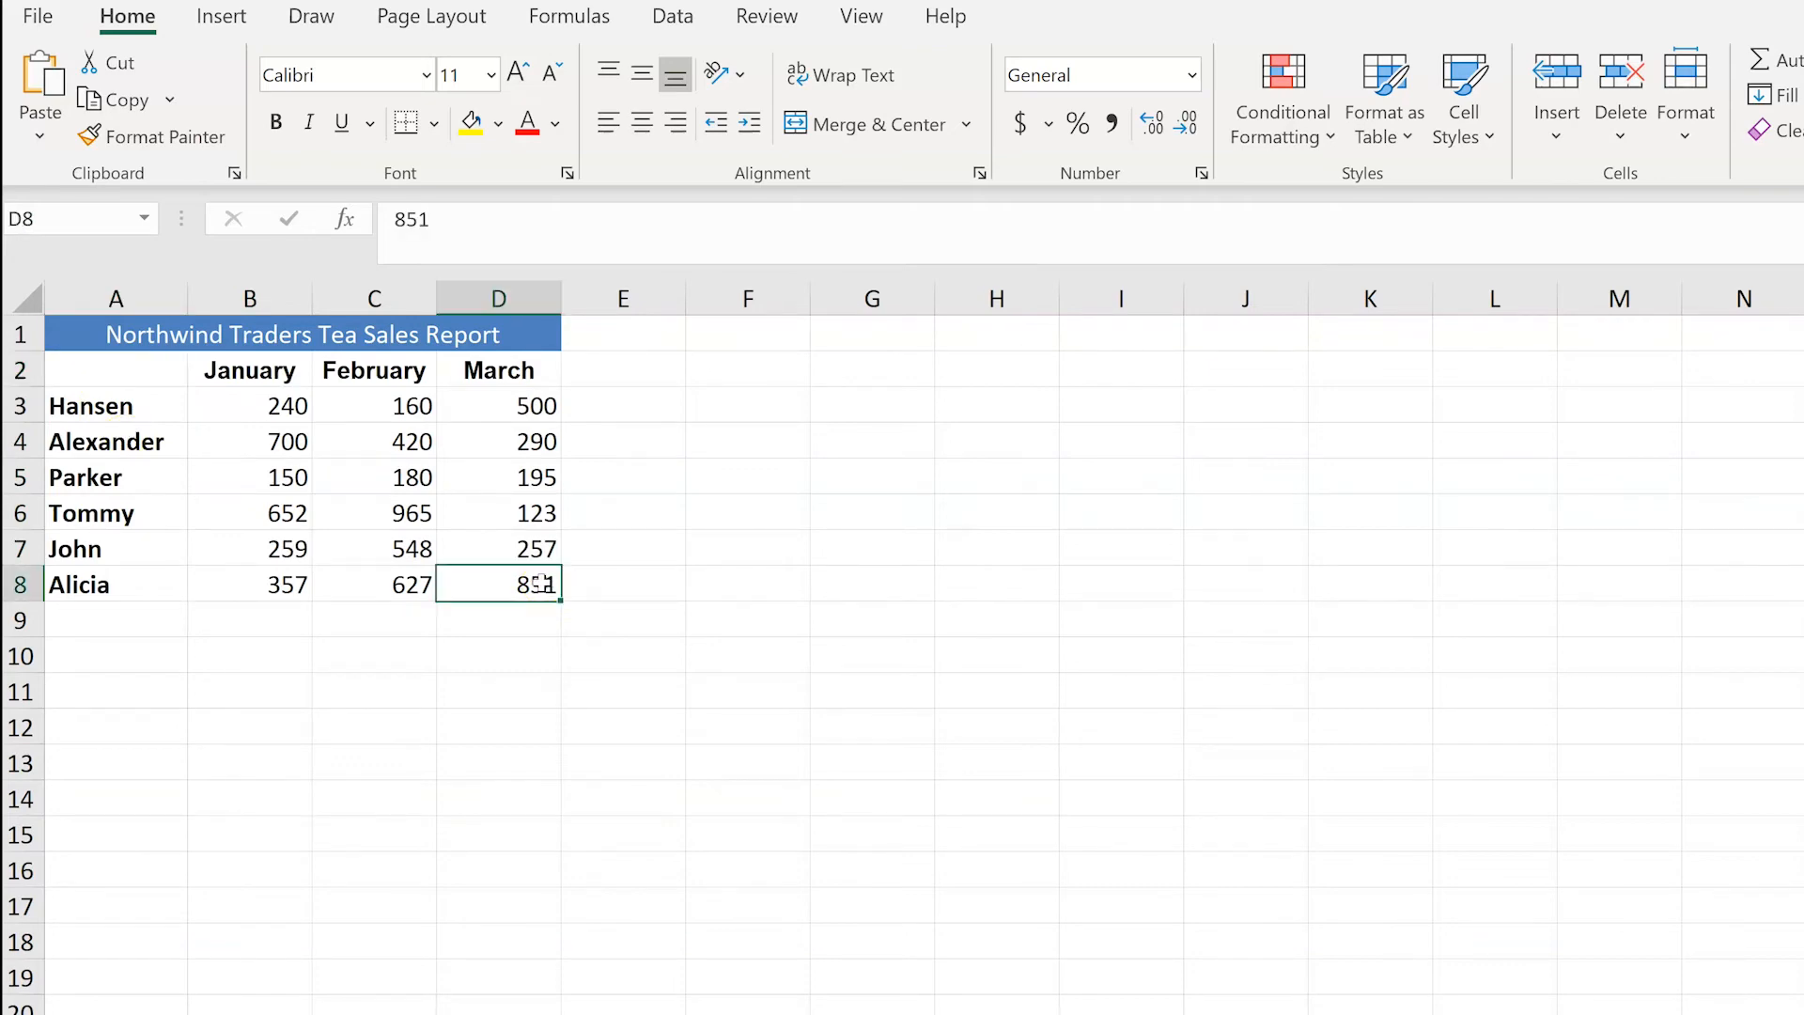
pyautogui.moveTo(540, 584); pyautogui.dragTo(97, 376)
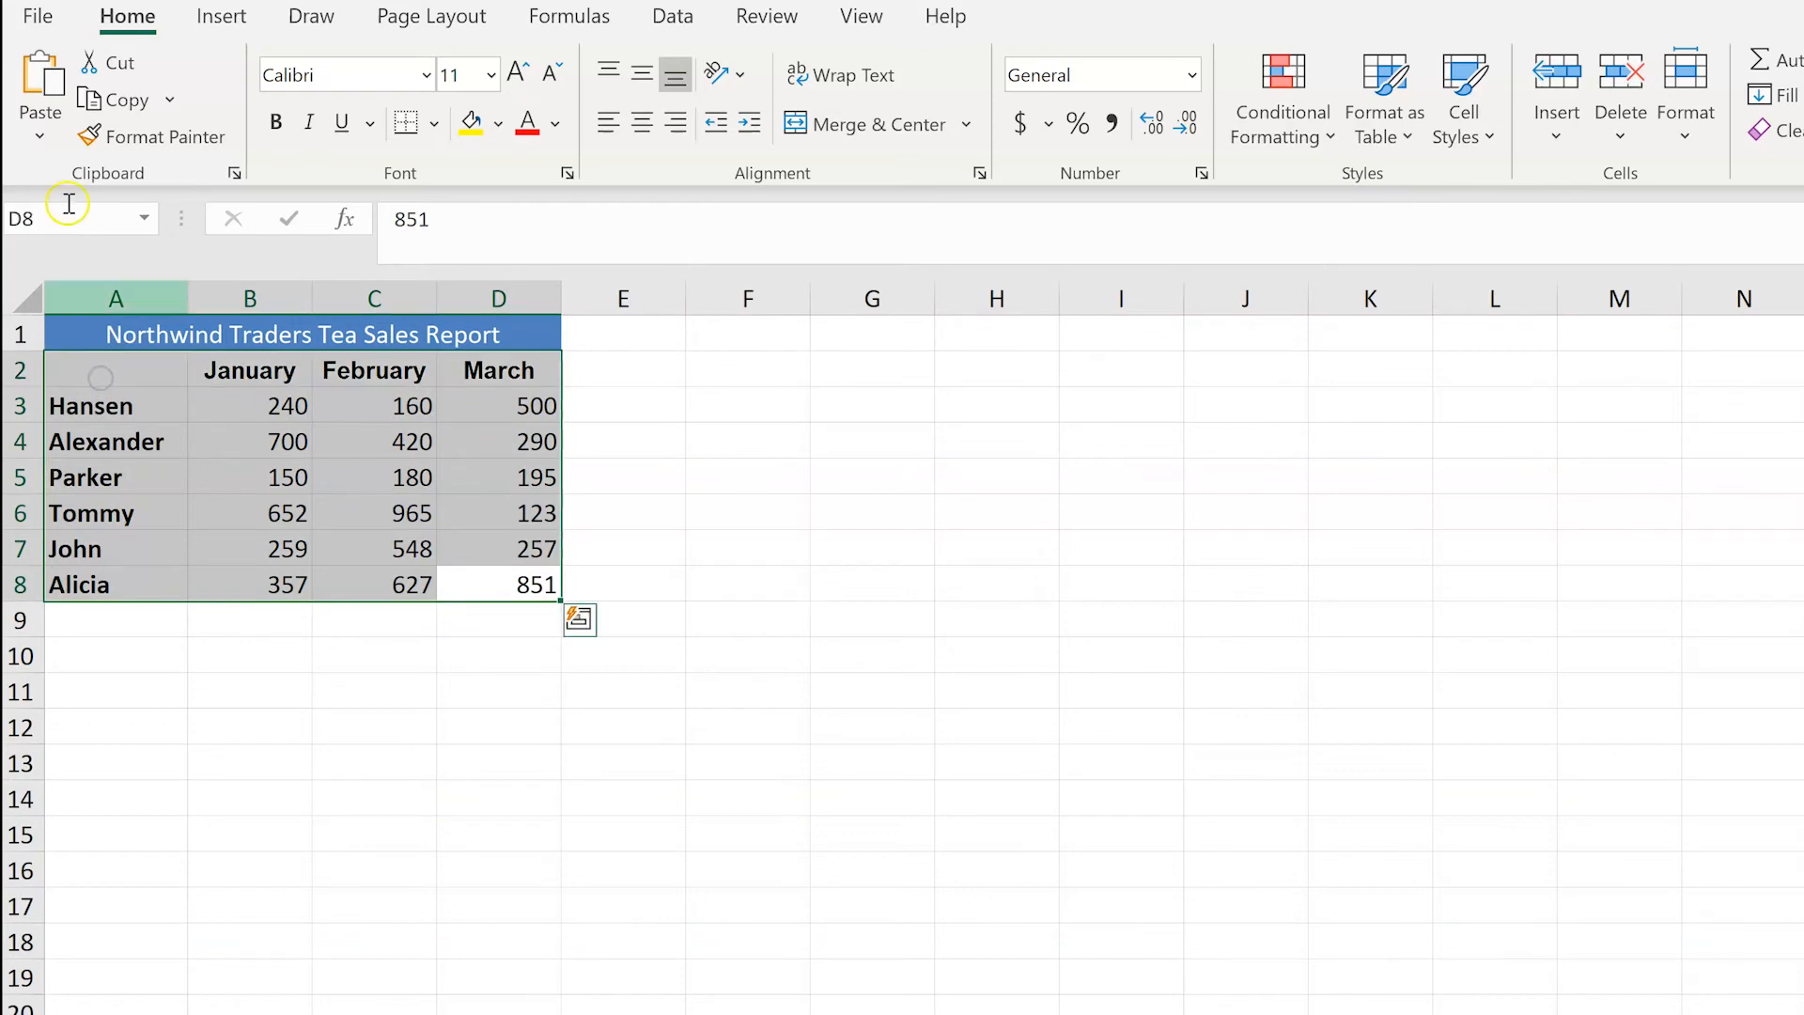
pyautogui.click(223, 18)
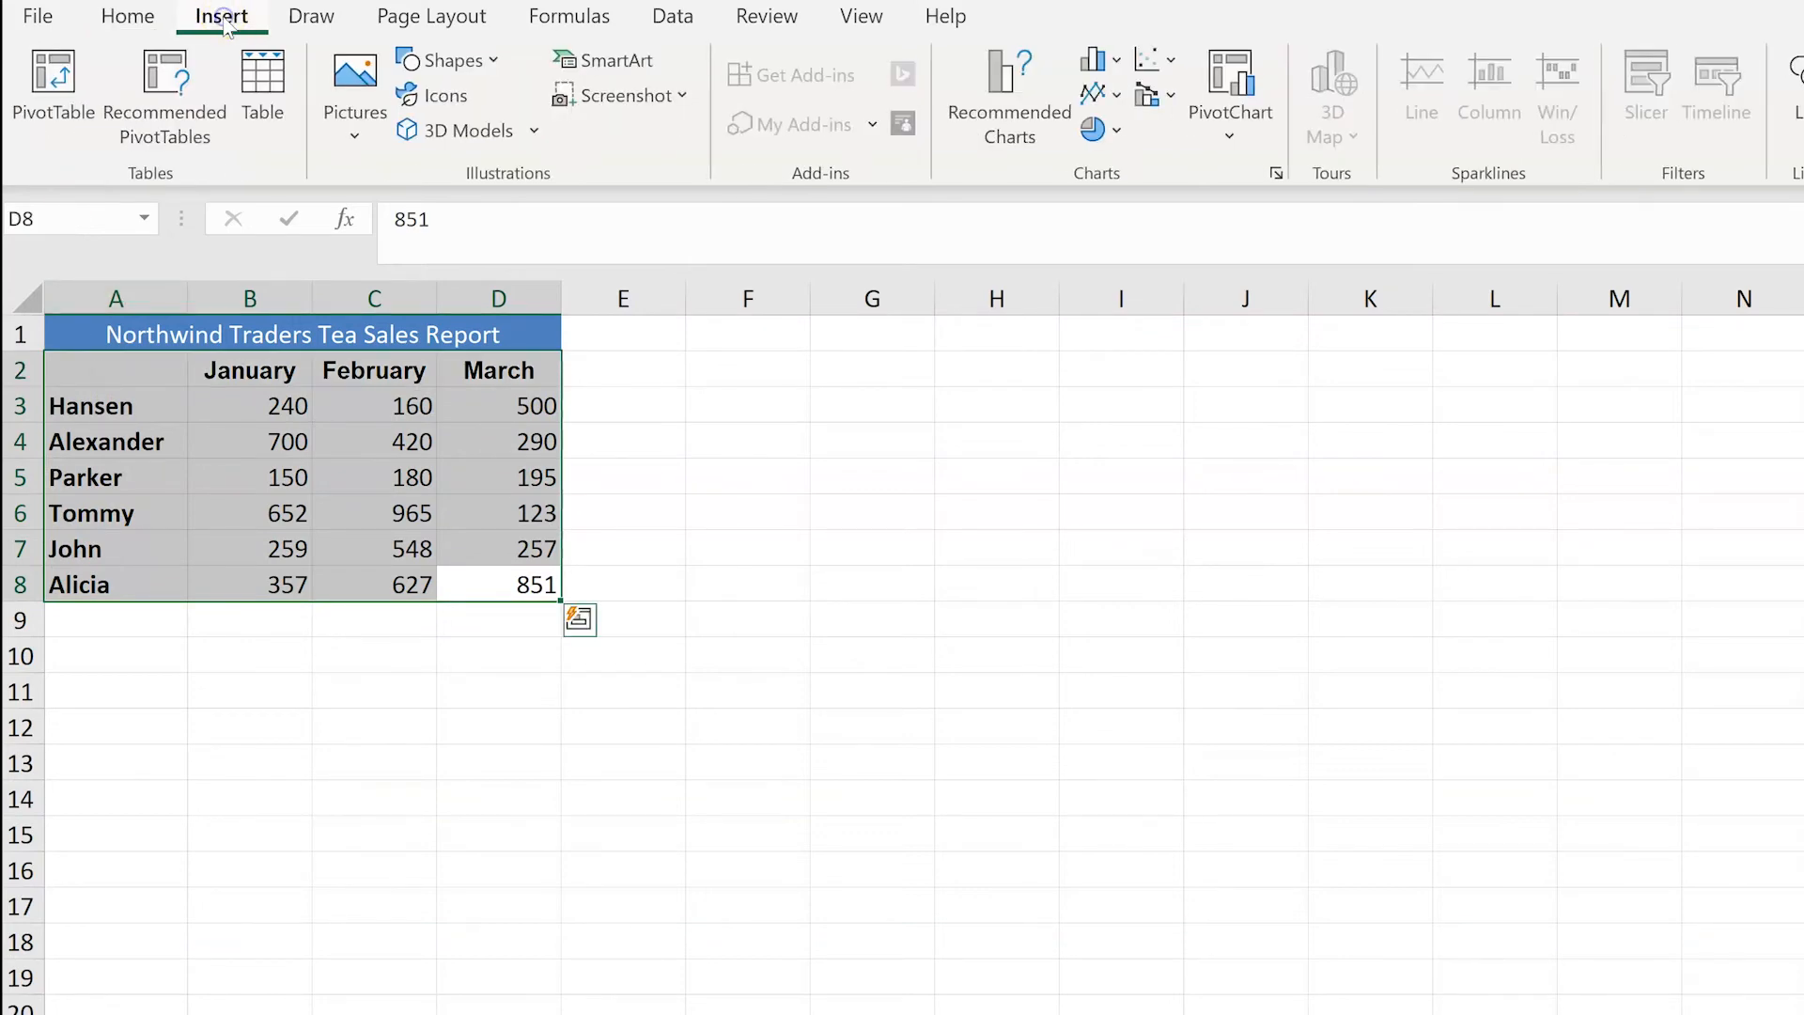
pyautogui.click(266, 89)
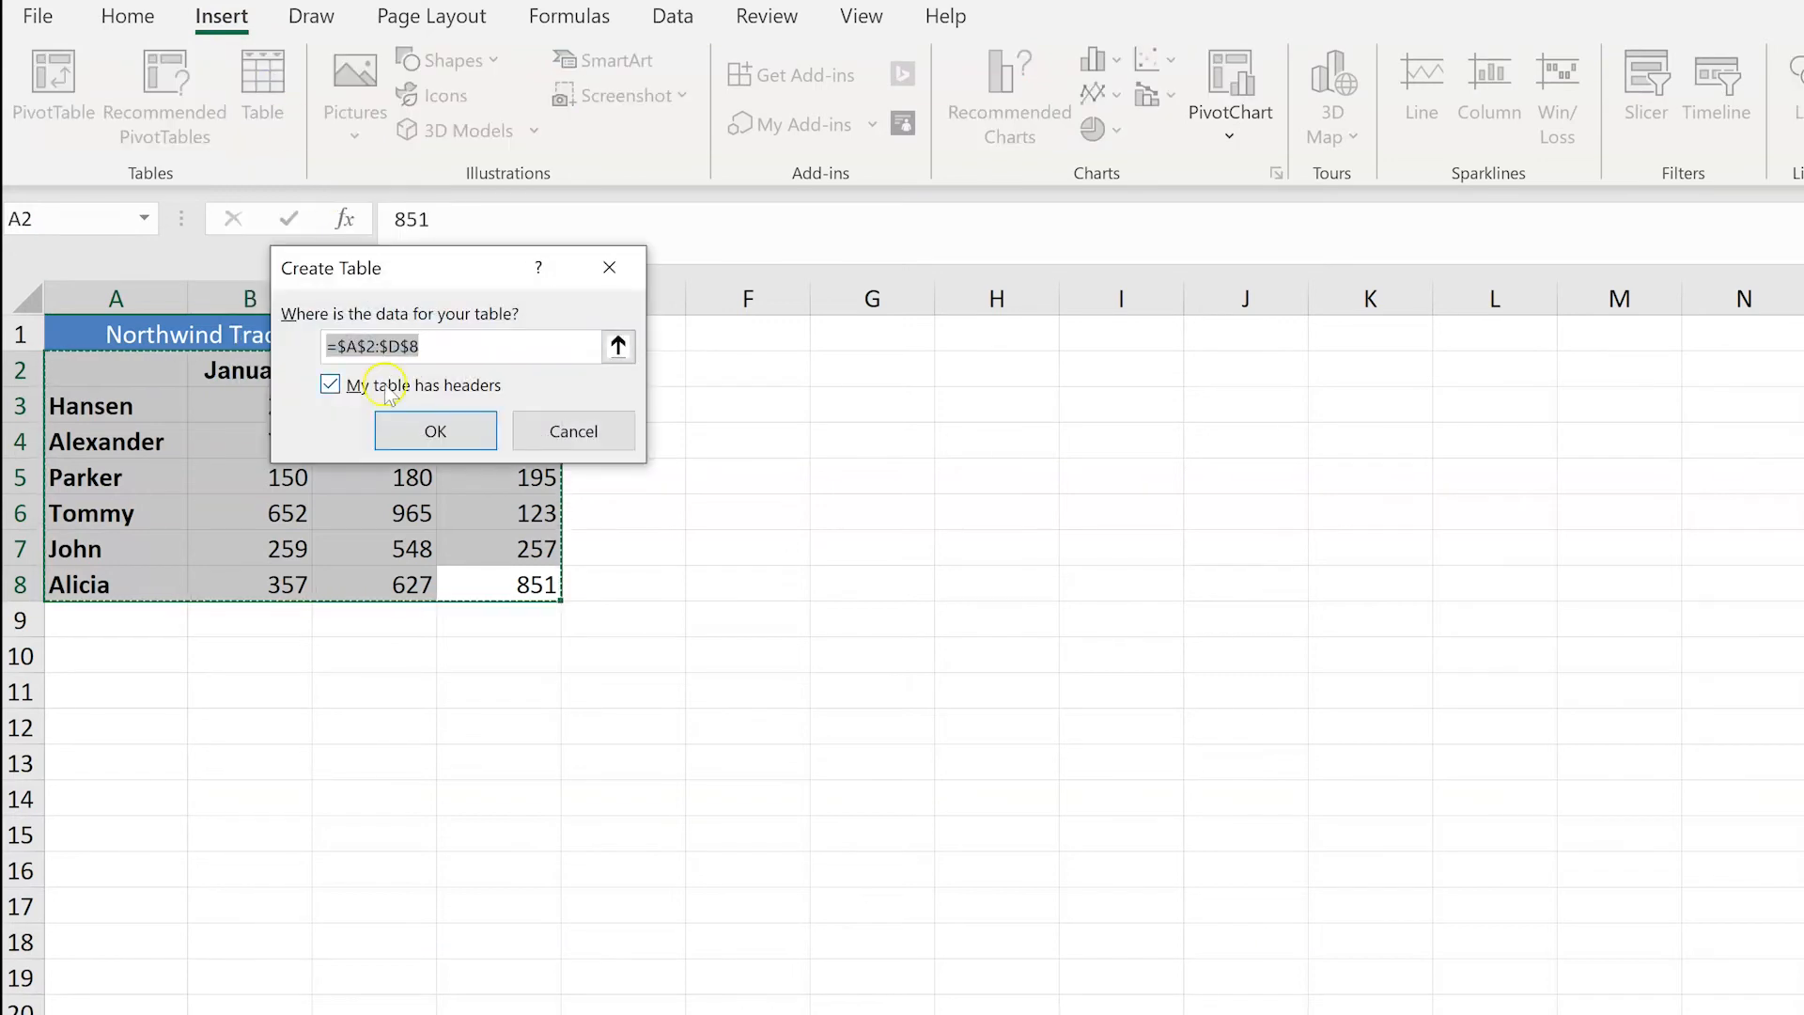
pyautogui.click(445, 432)
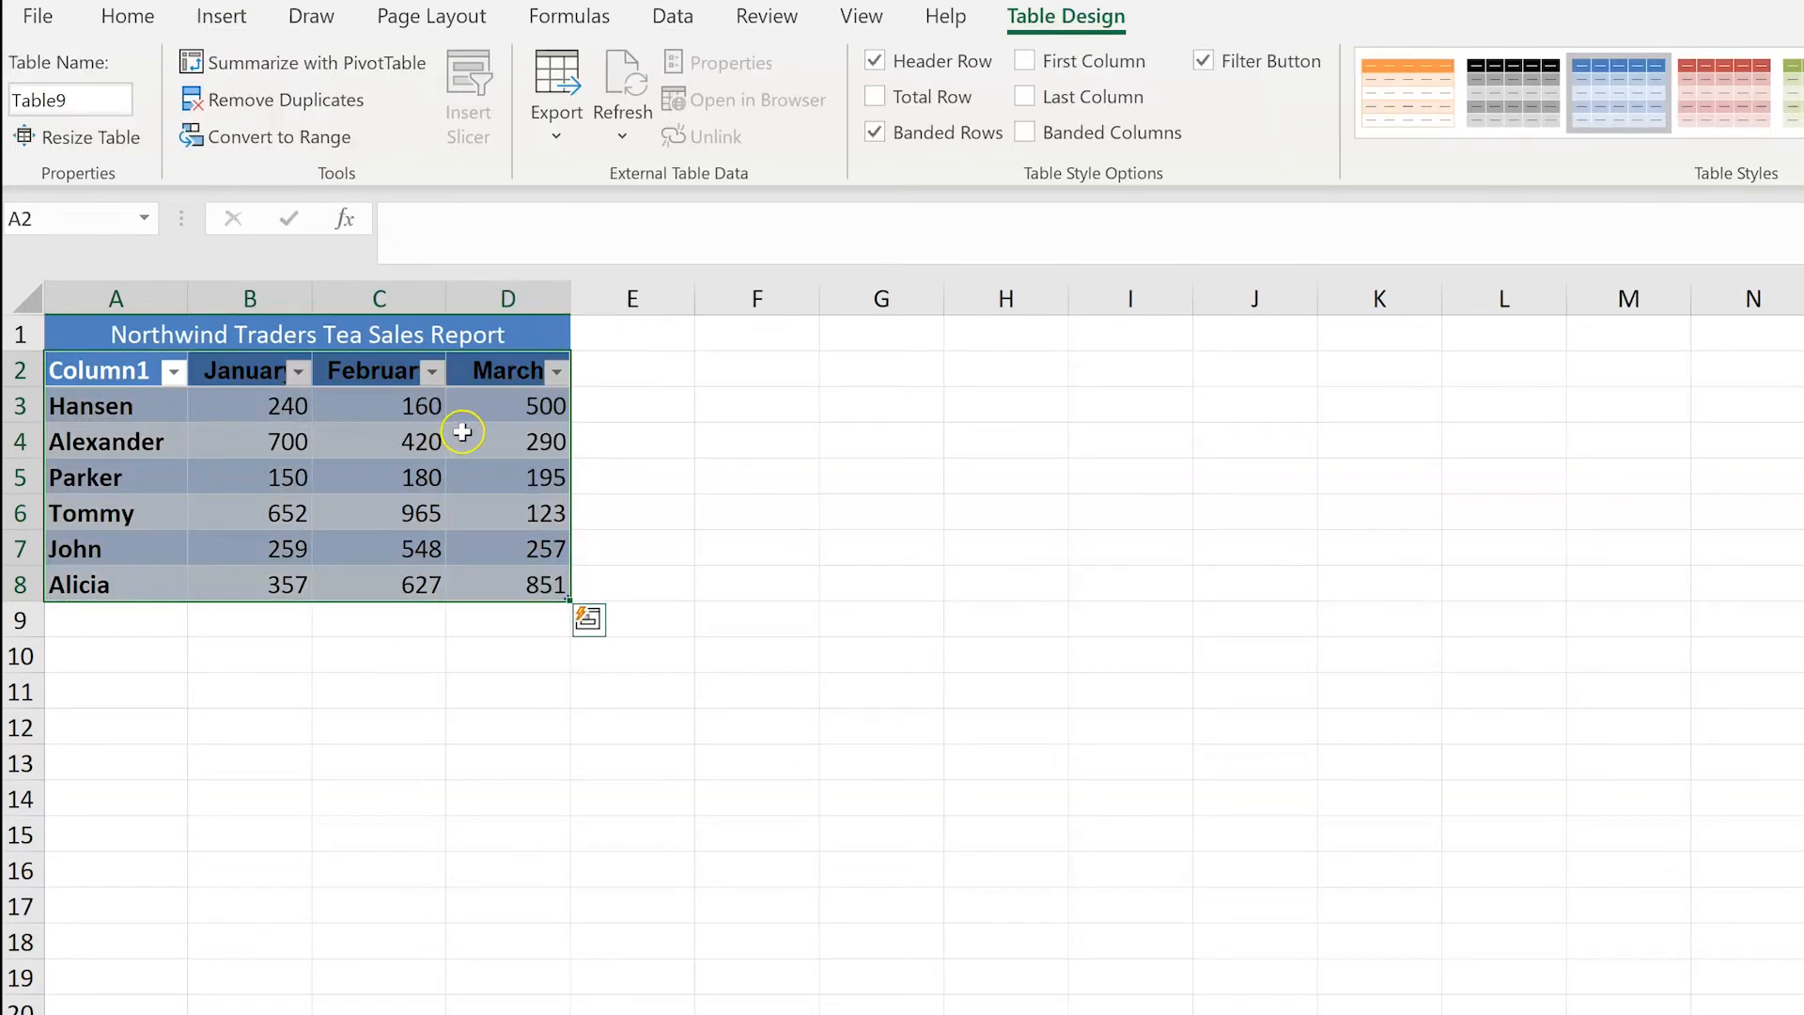
pyautogui.click(462, 657)
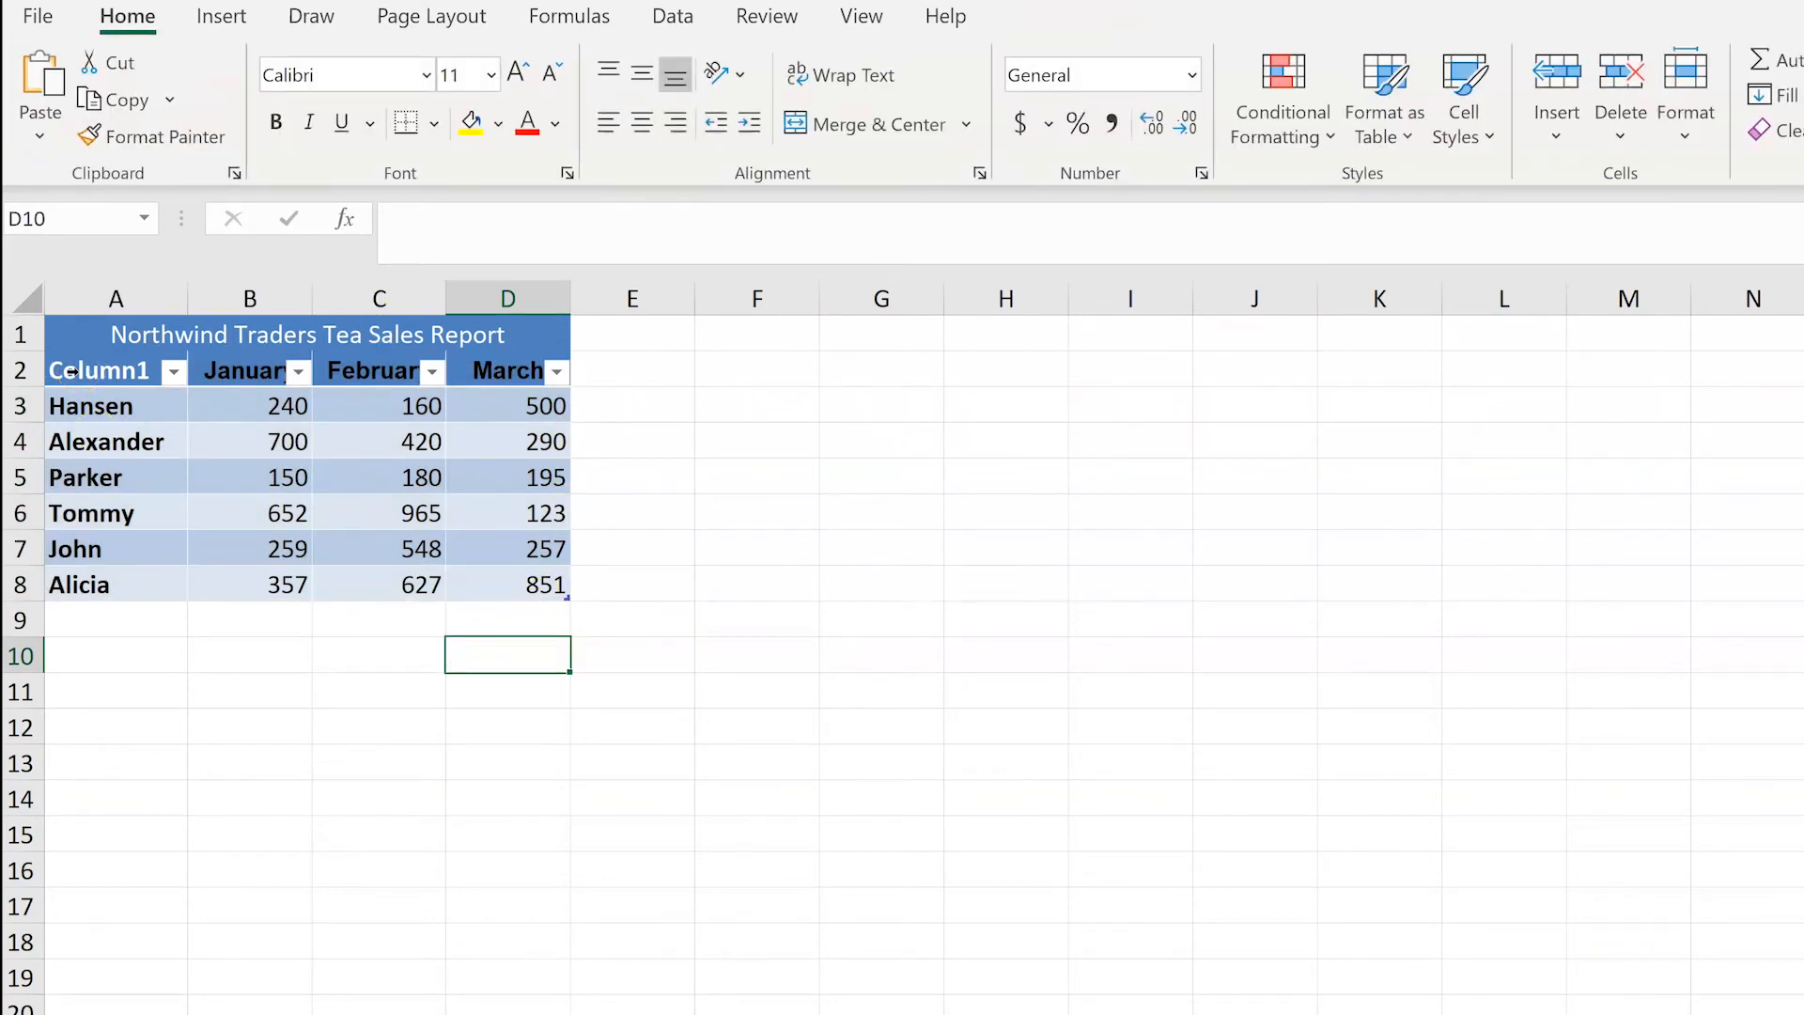
# - Insert a 3-D Clustered Column chart from the tea sales table in A2:D8
pyautogui.moveTo(70, 371); pyautogui.dragTo(363, 568)
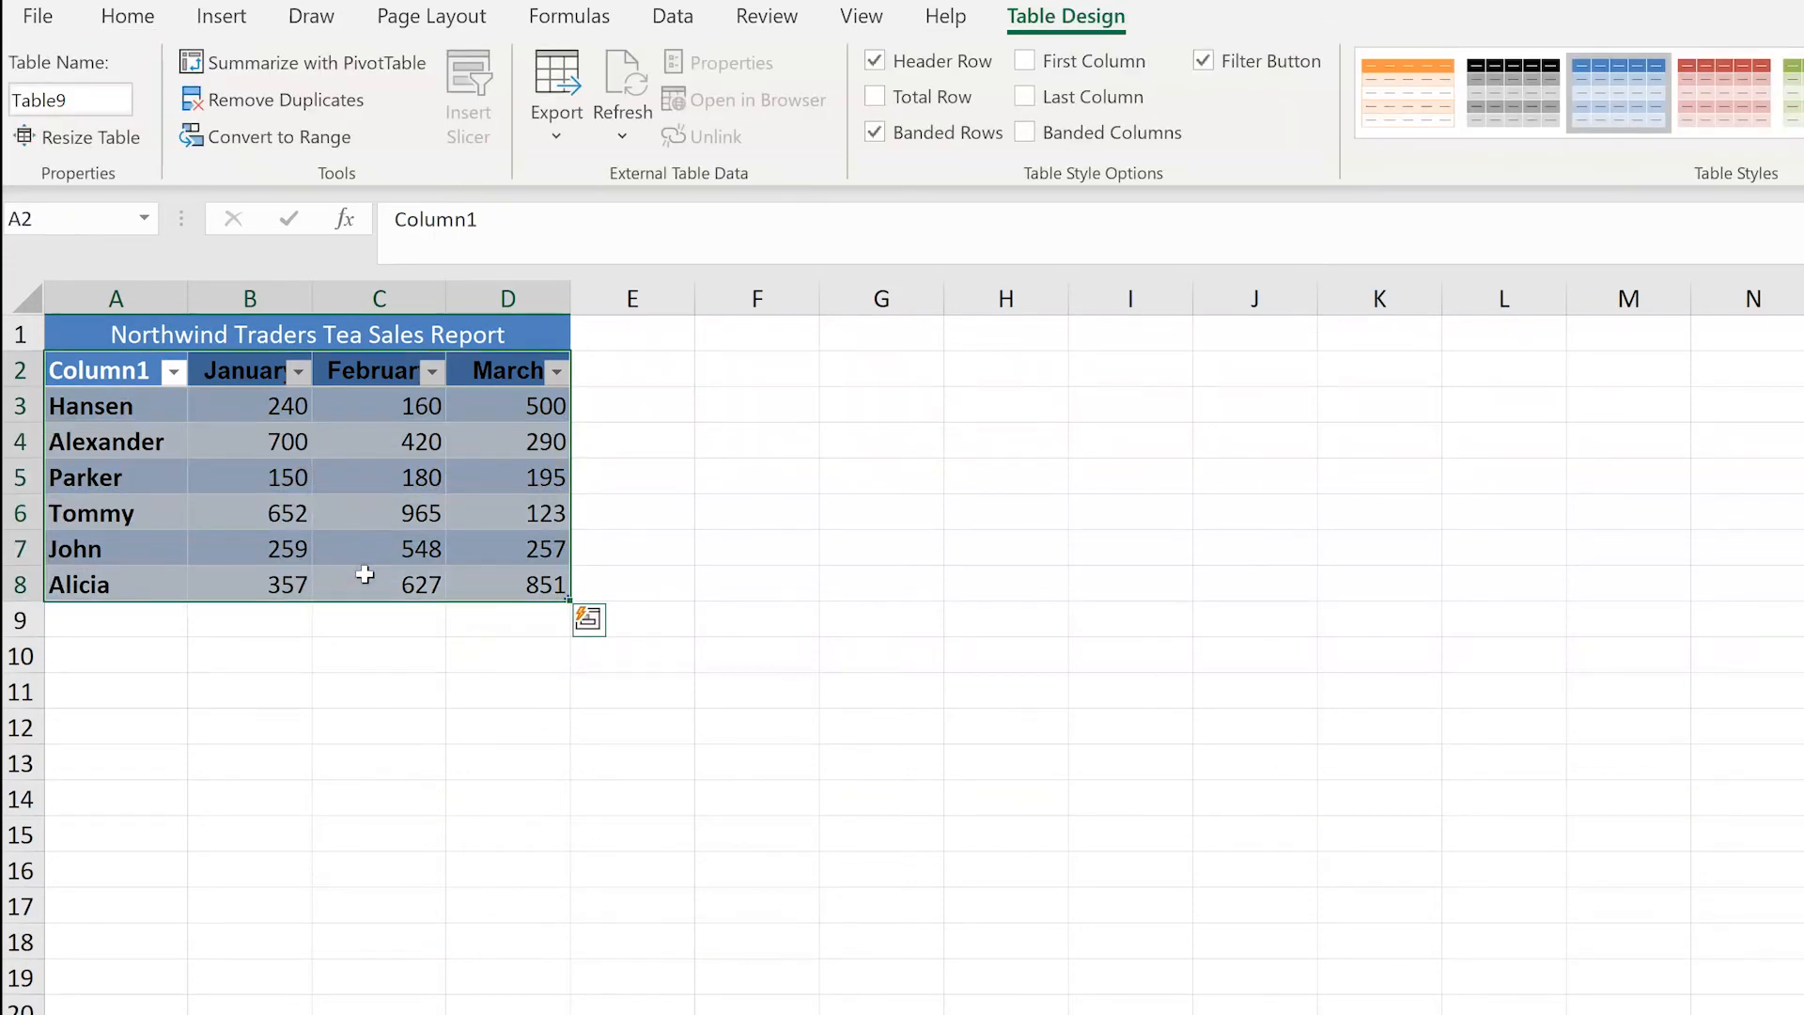
pyautogui.click(233, 16)
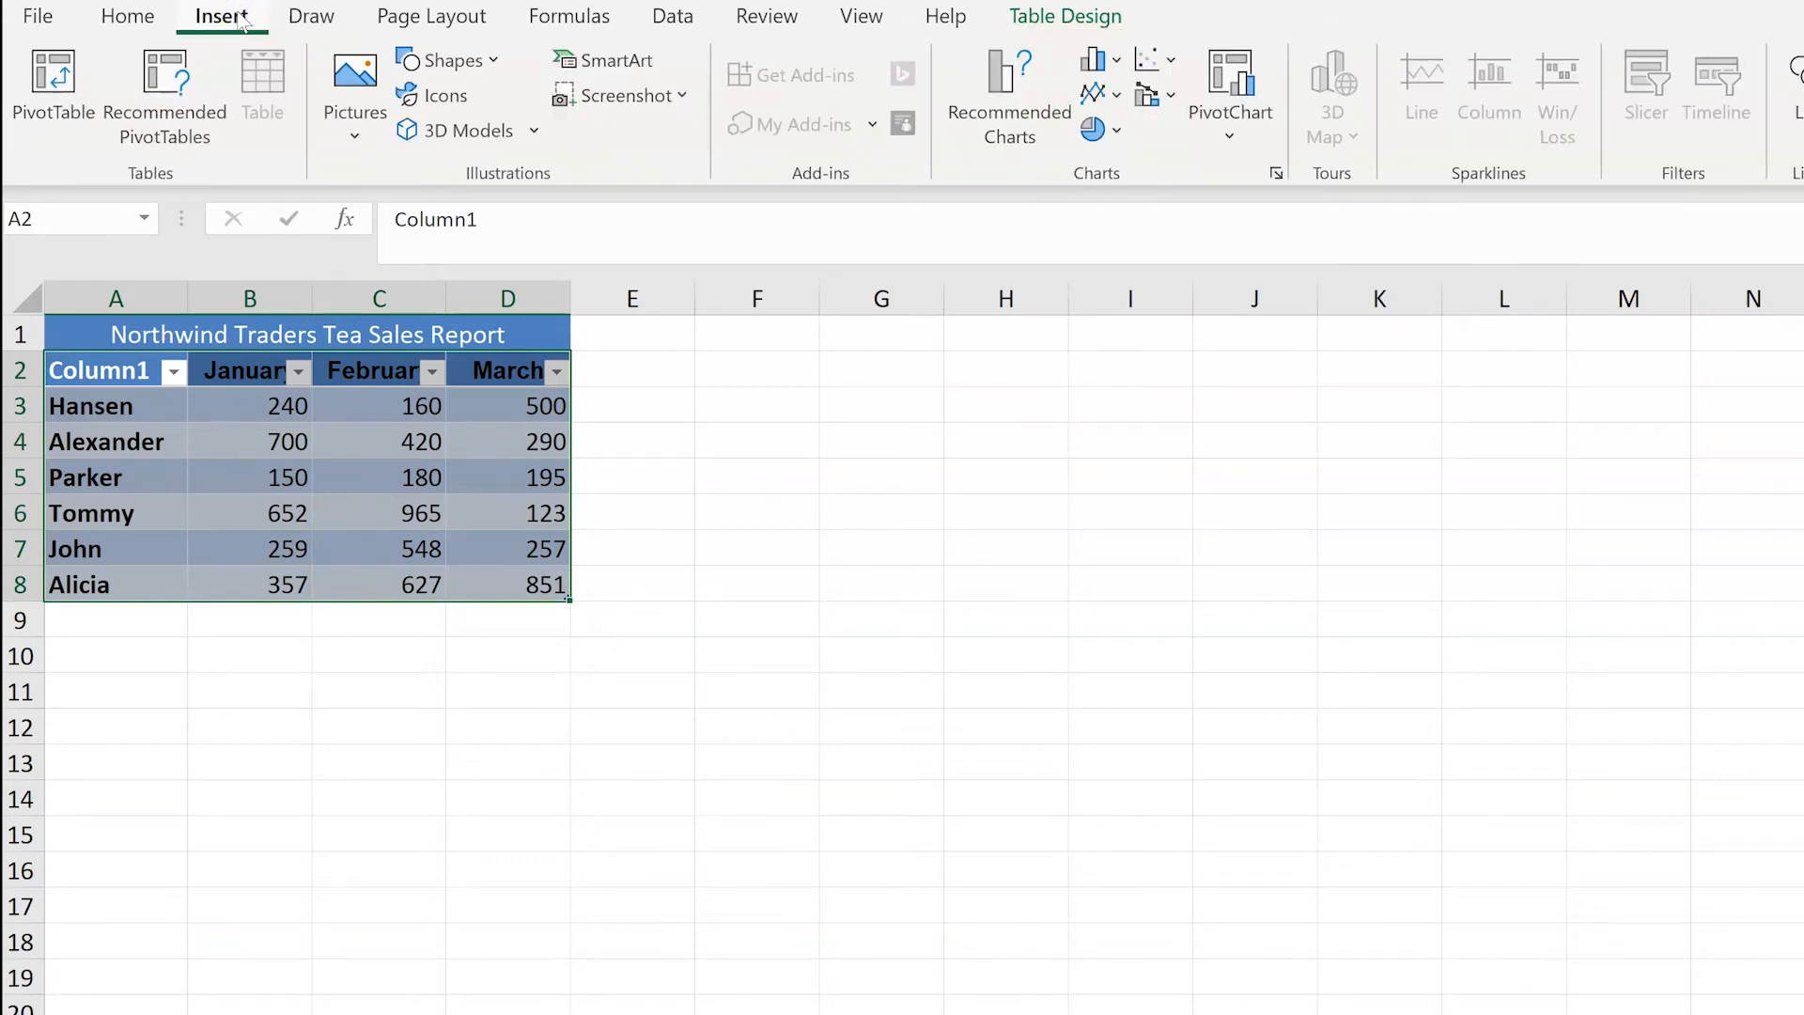
pyautogui.click(1118, 62)
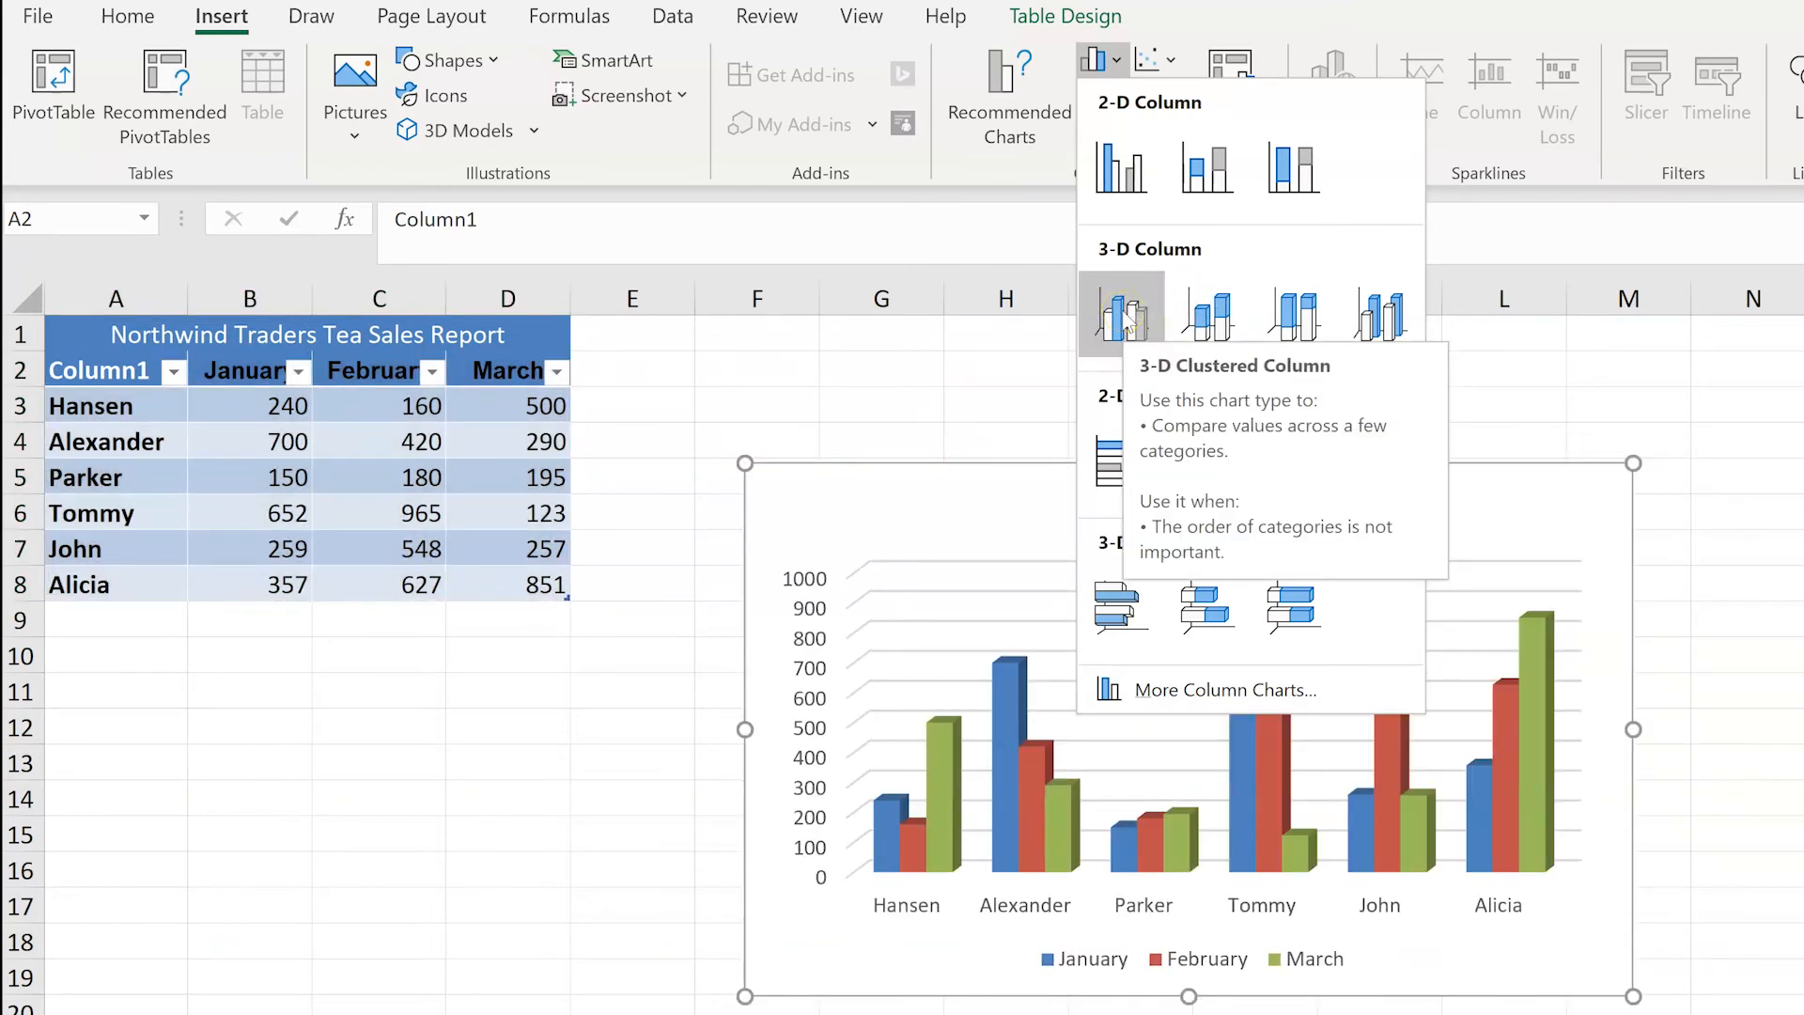
pyautogui.click(1126, 320)
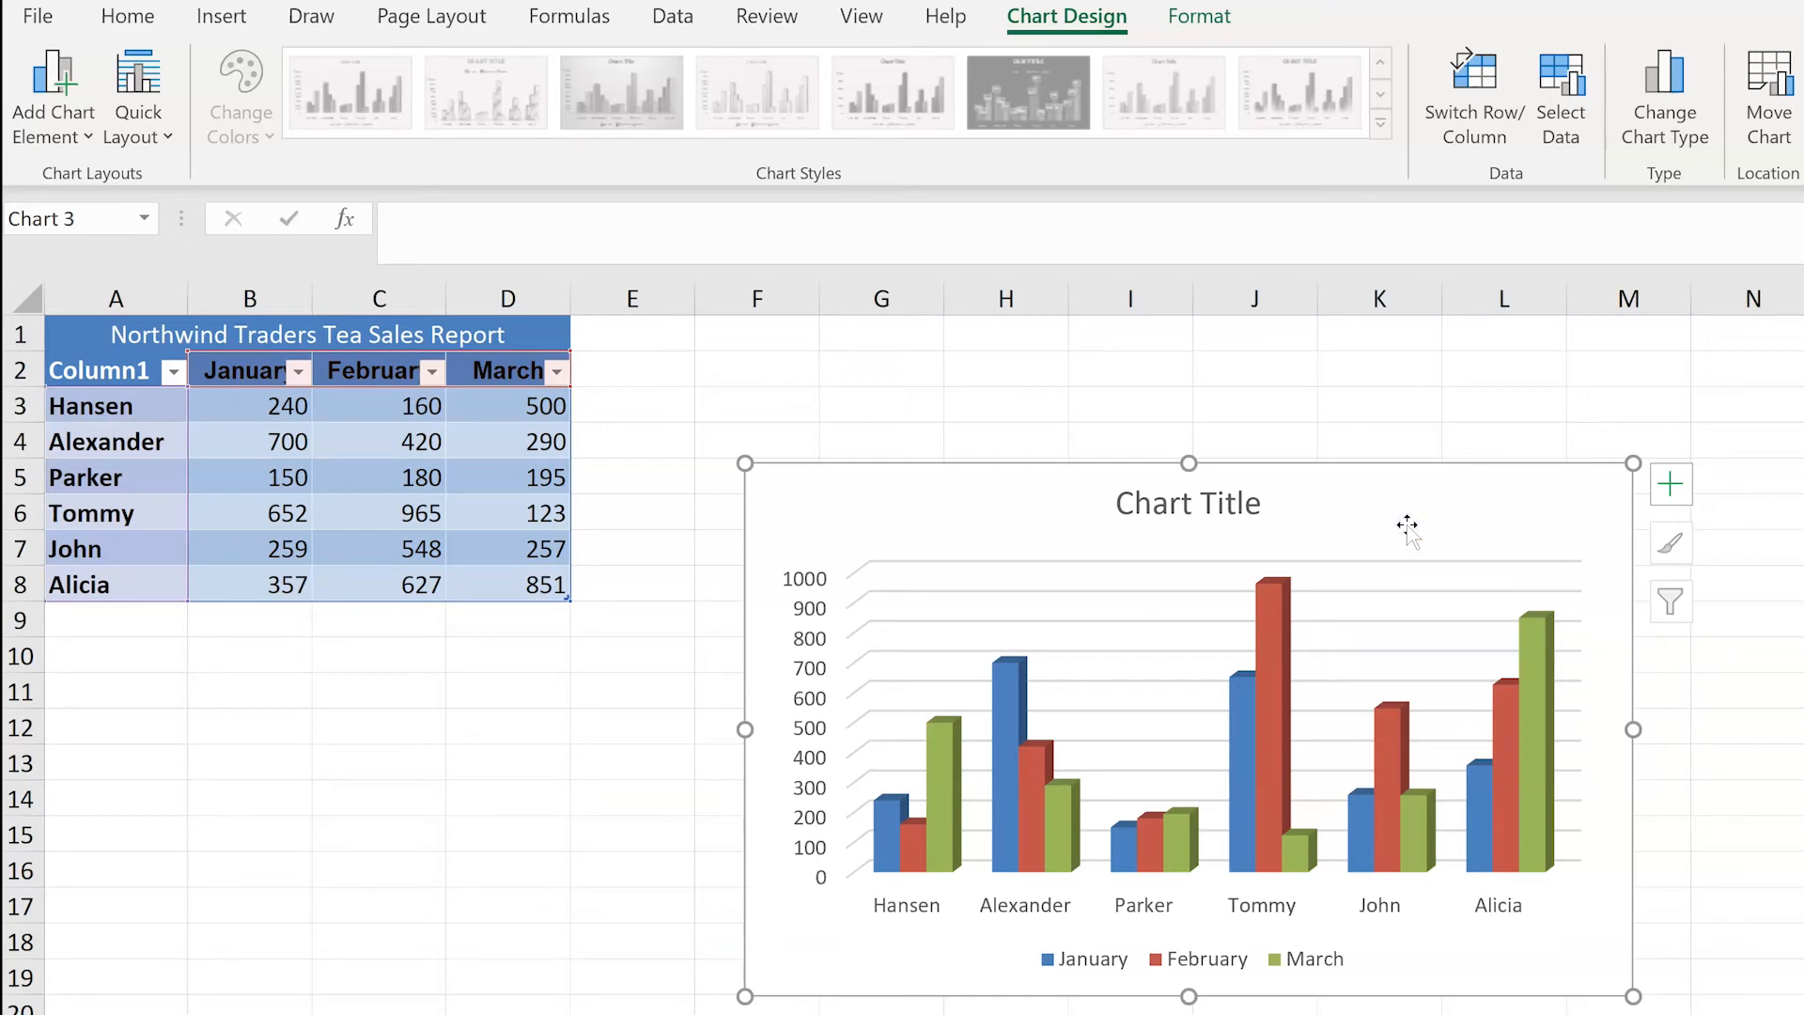
# - Change the column chart's title to "Northwind Traders Tea Sales Report"
pyautogui.click(1231, 503)
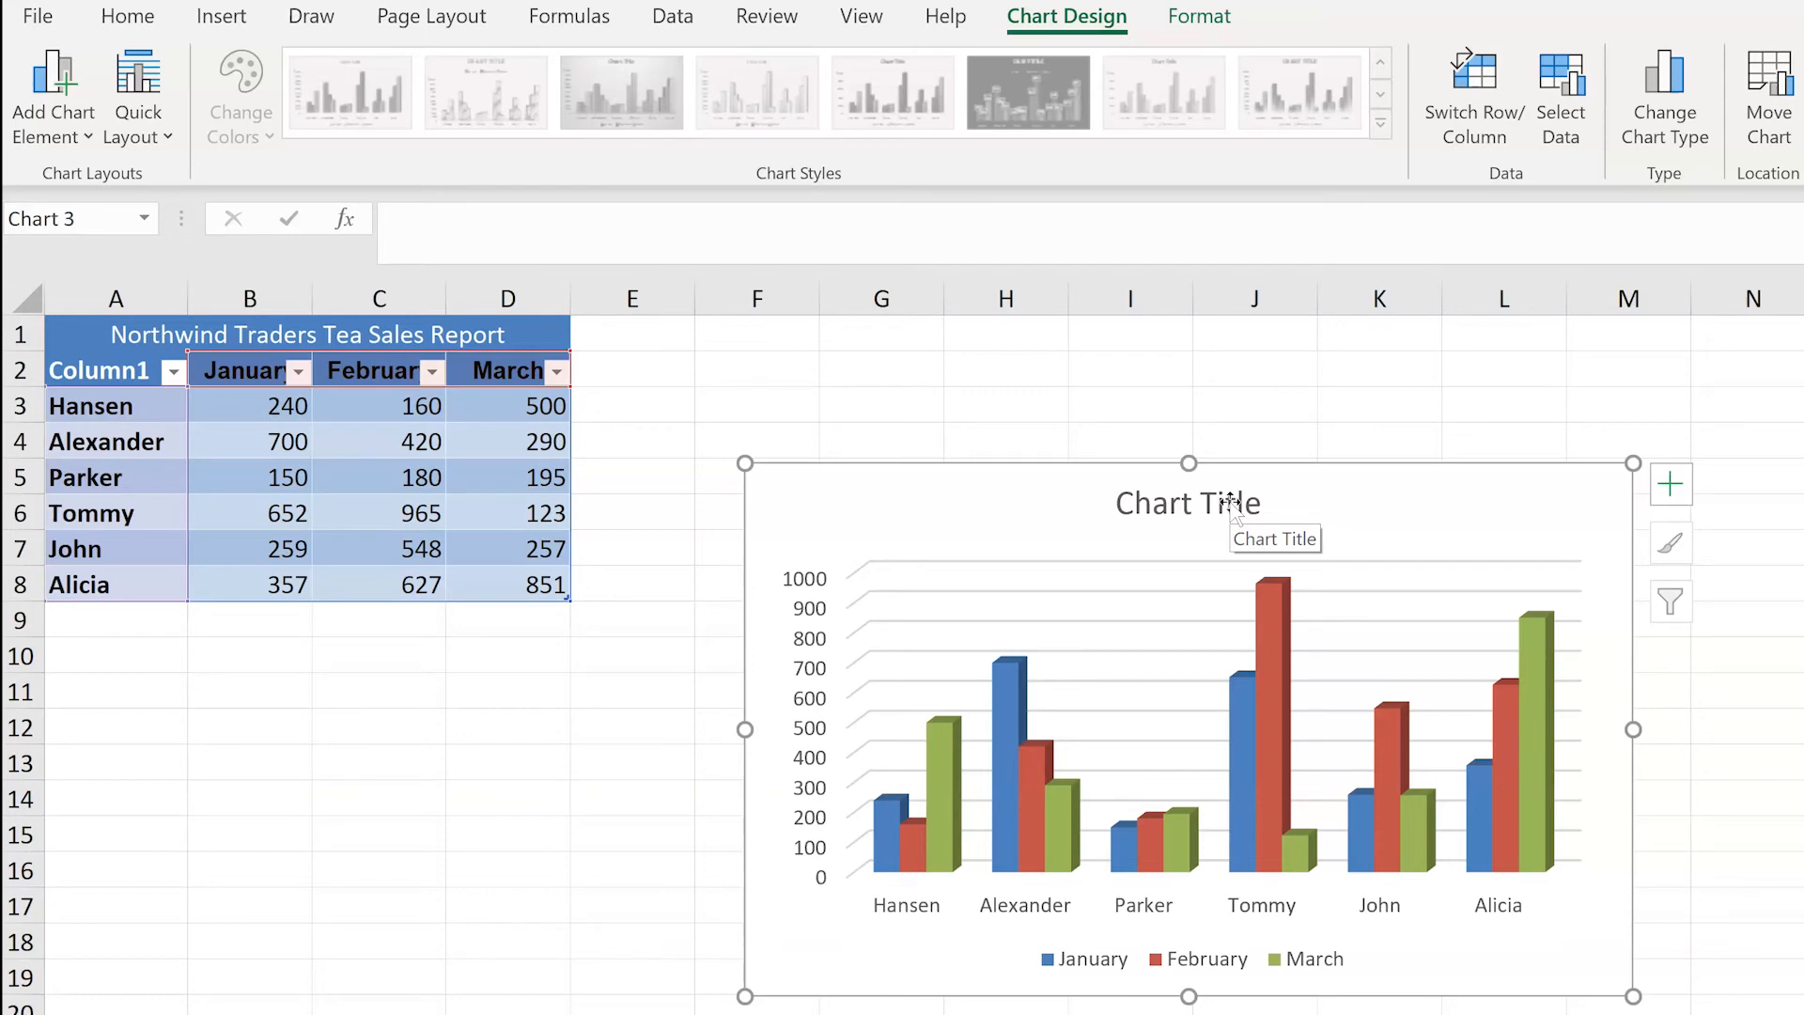
pyautogui.click(1230, 503)
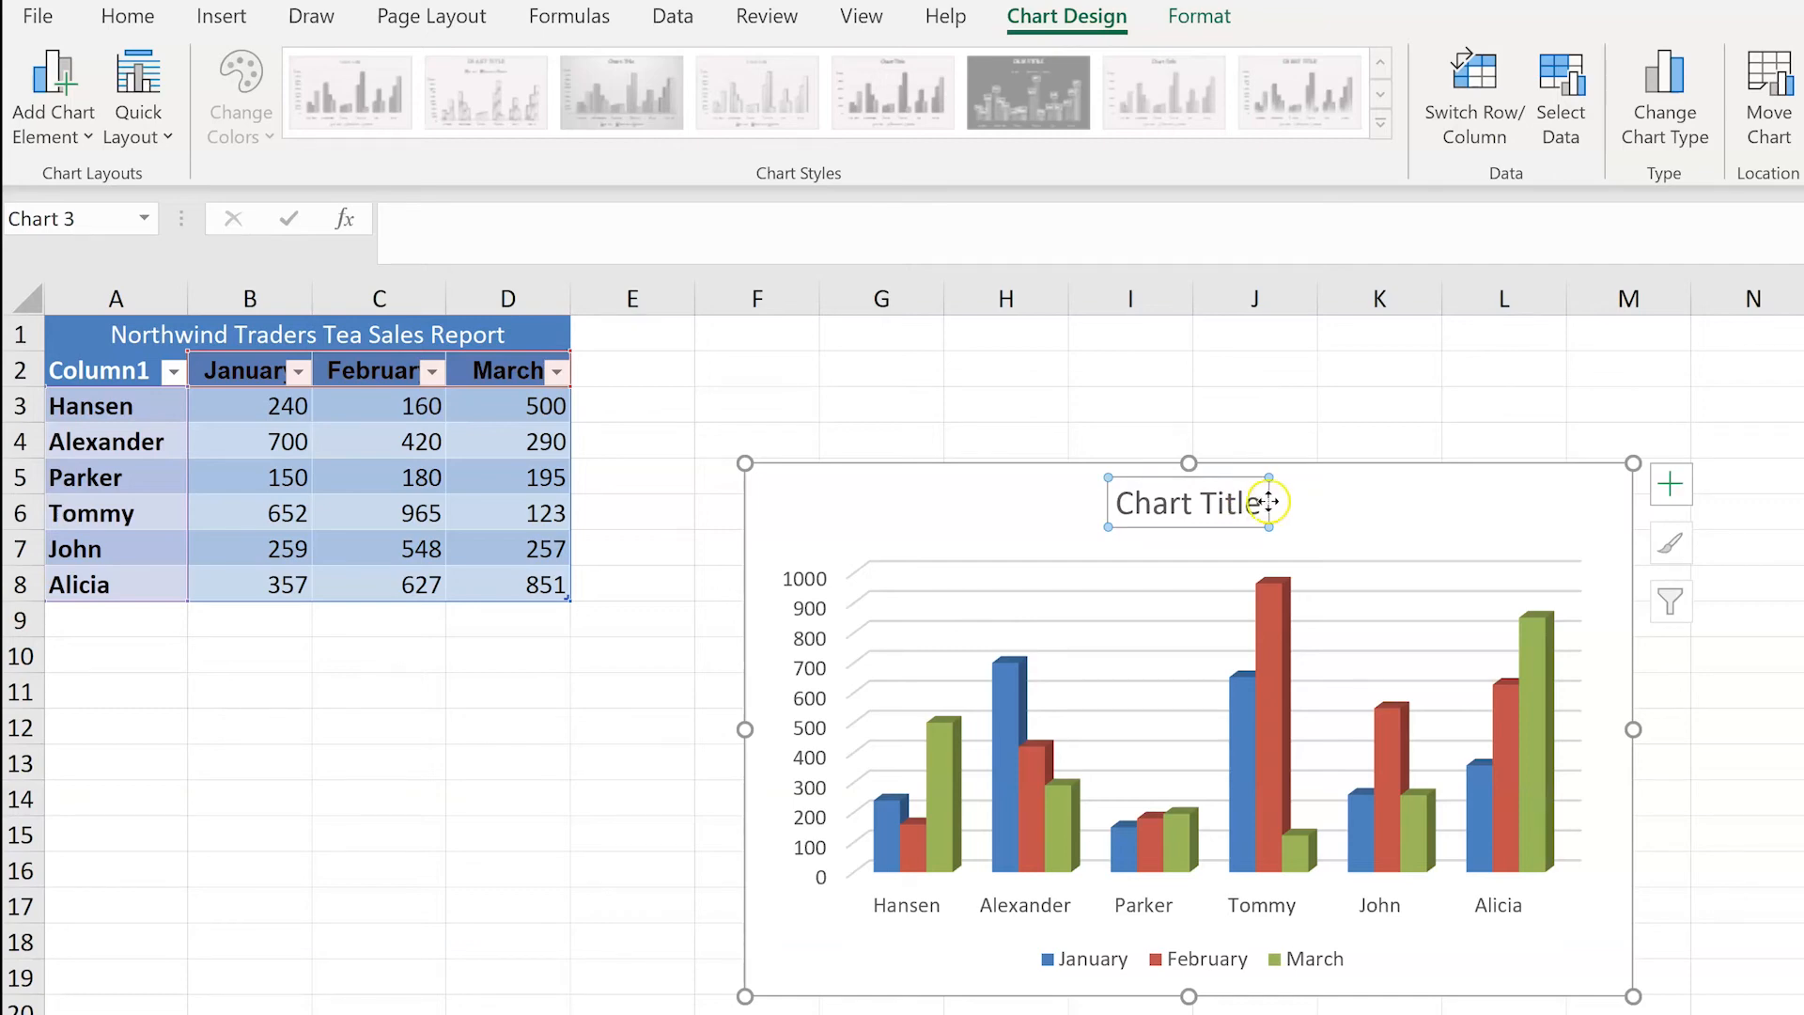
pyautogui.click(1260, 502)
pyautogui.moveTo(1261, 503); pyautogui.dragTo(1124, 495)
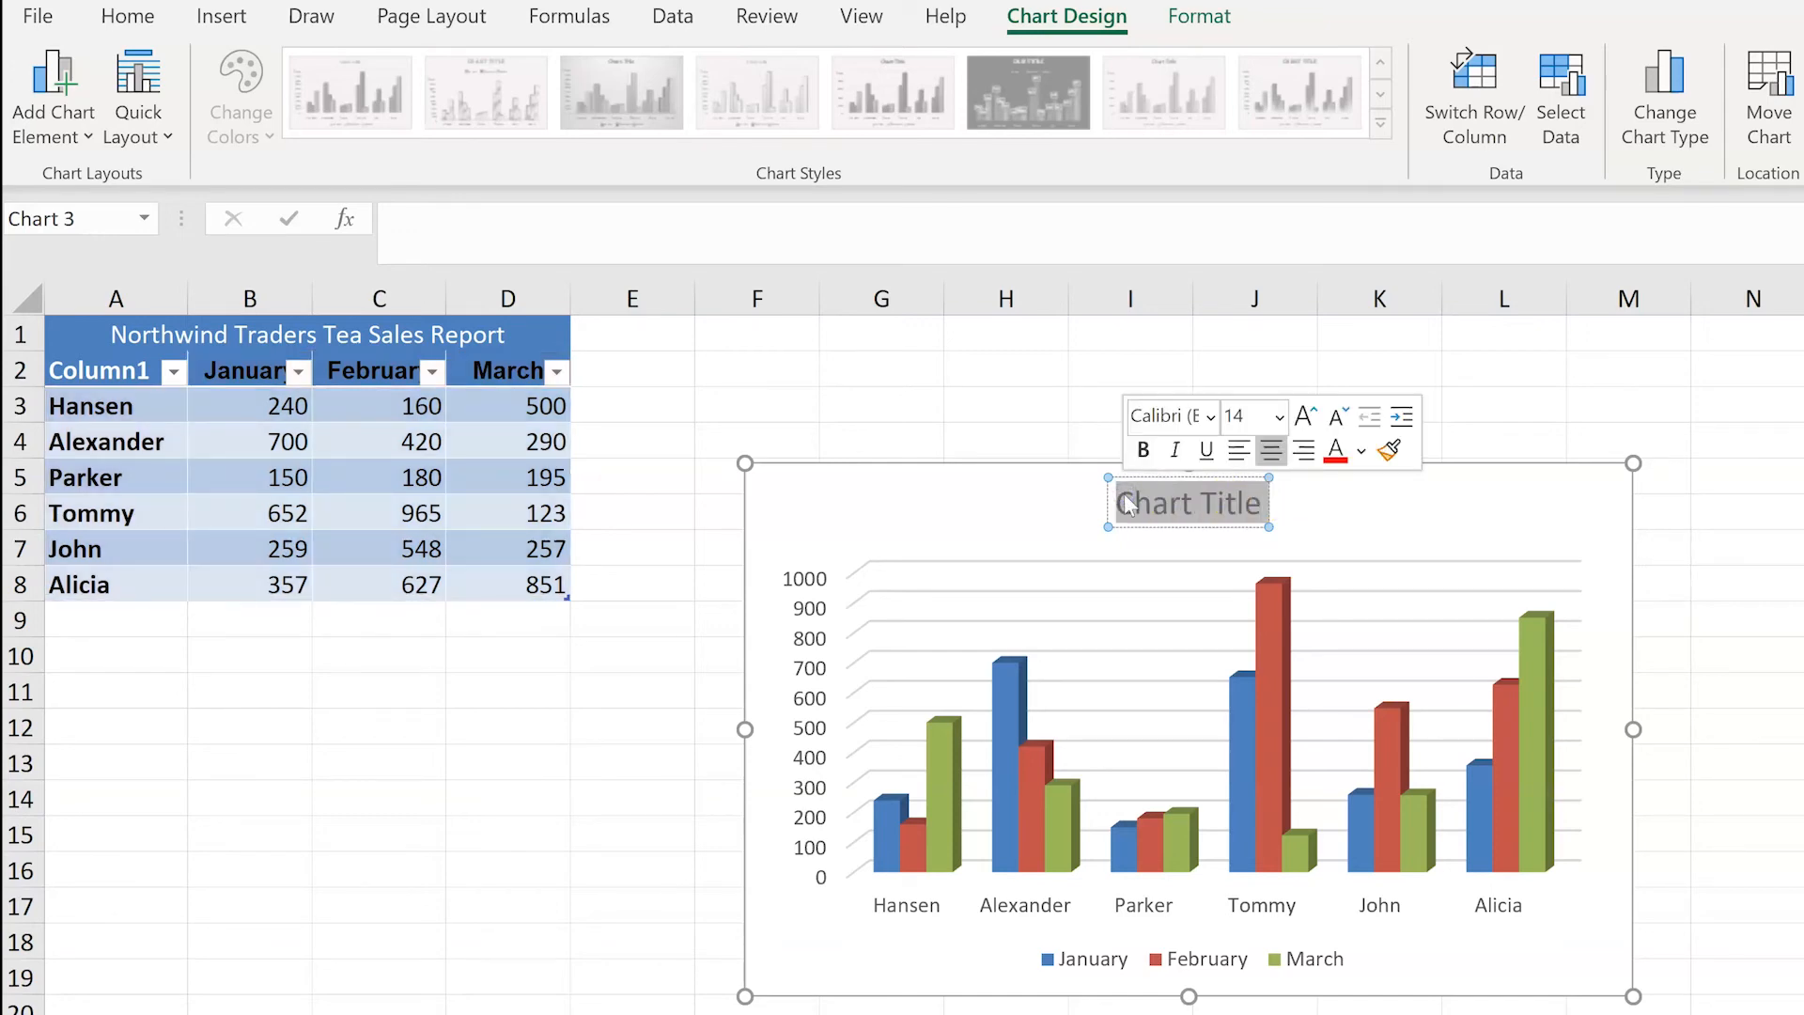
pyautogui.write('Nor')
pyautogui.write('th')
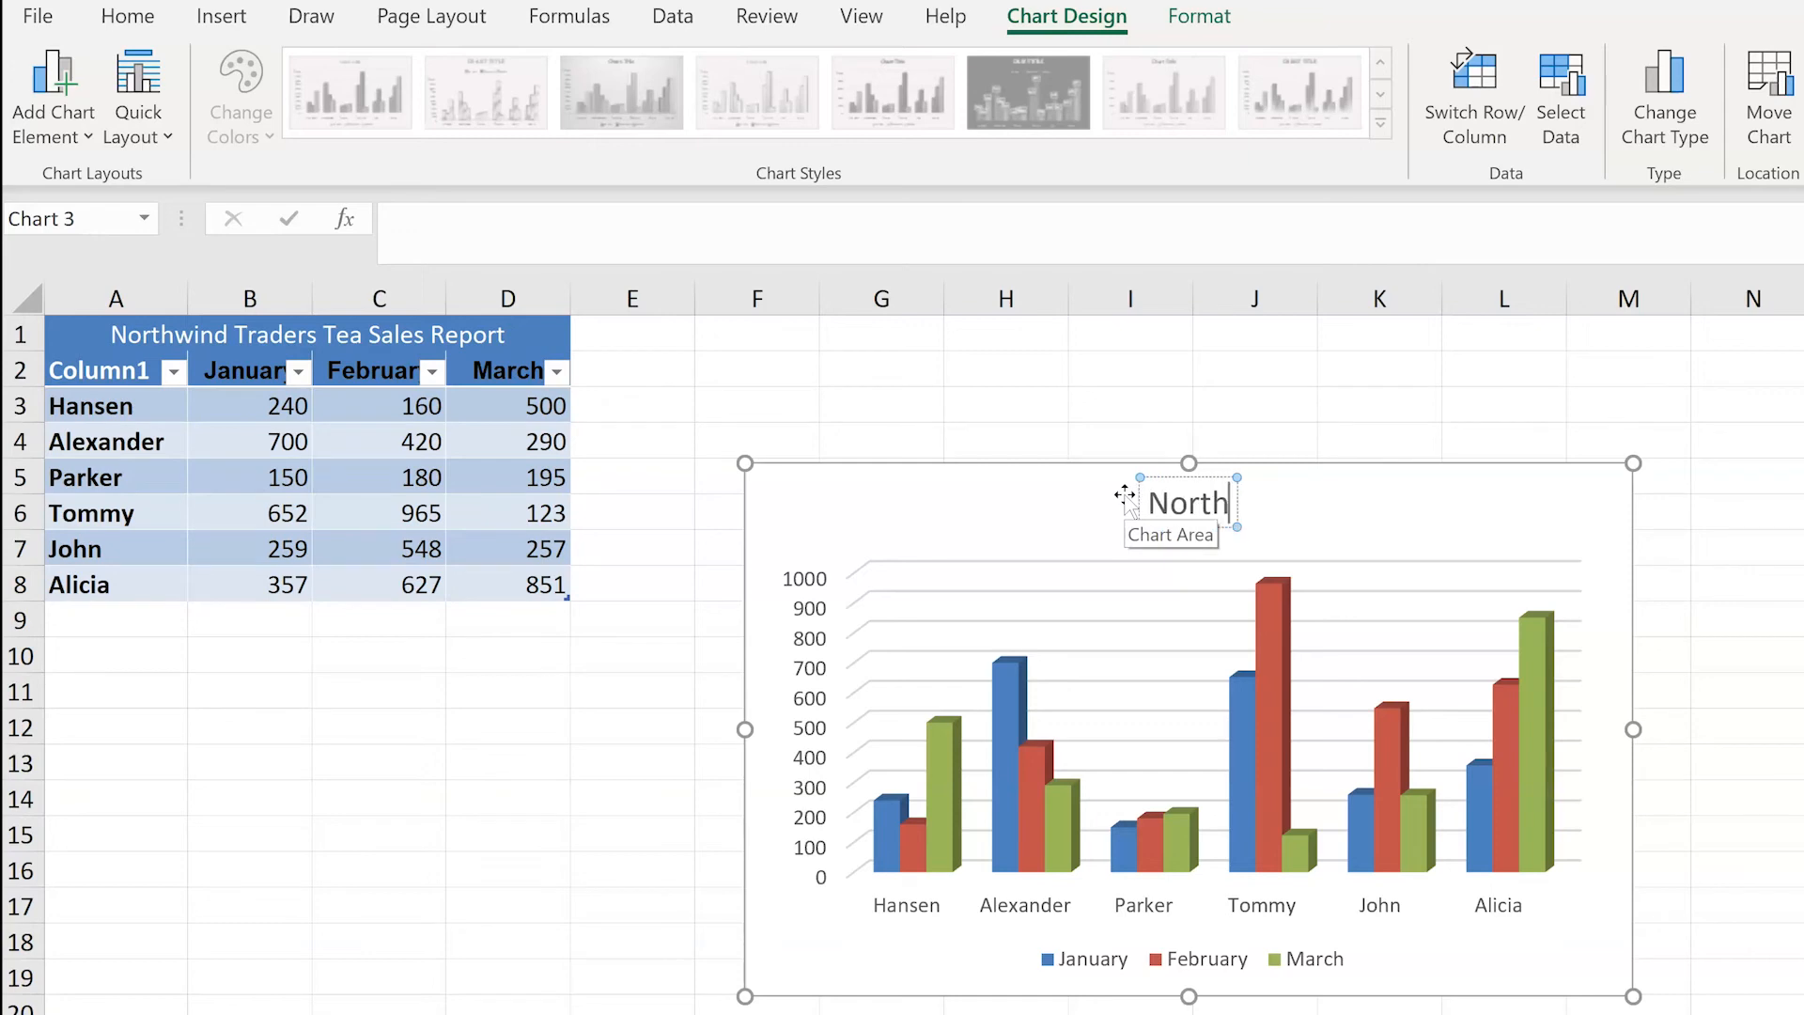
pyautogui.write('wind')
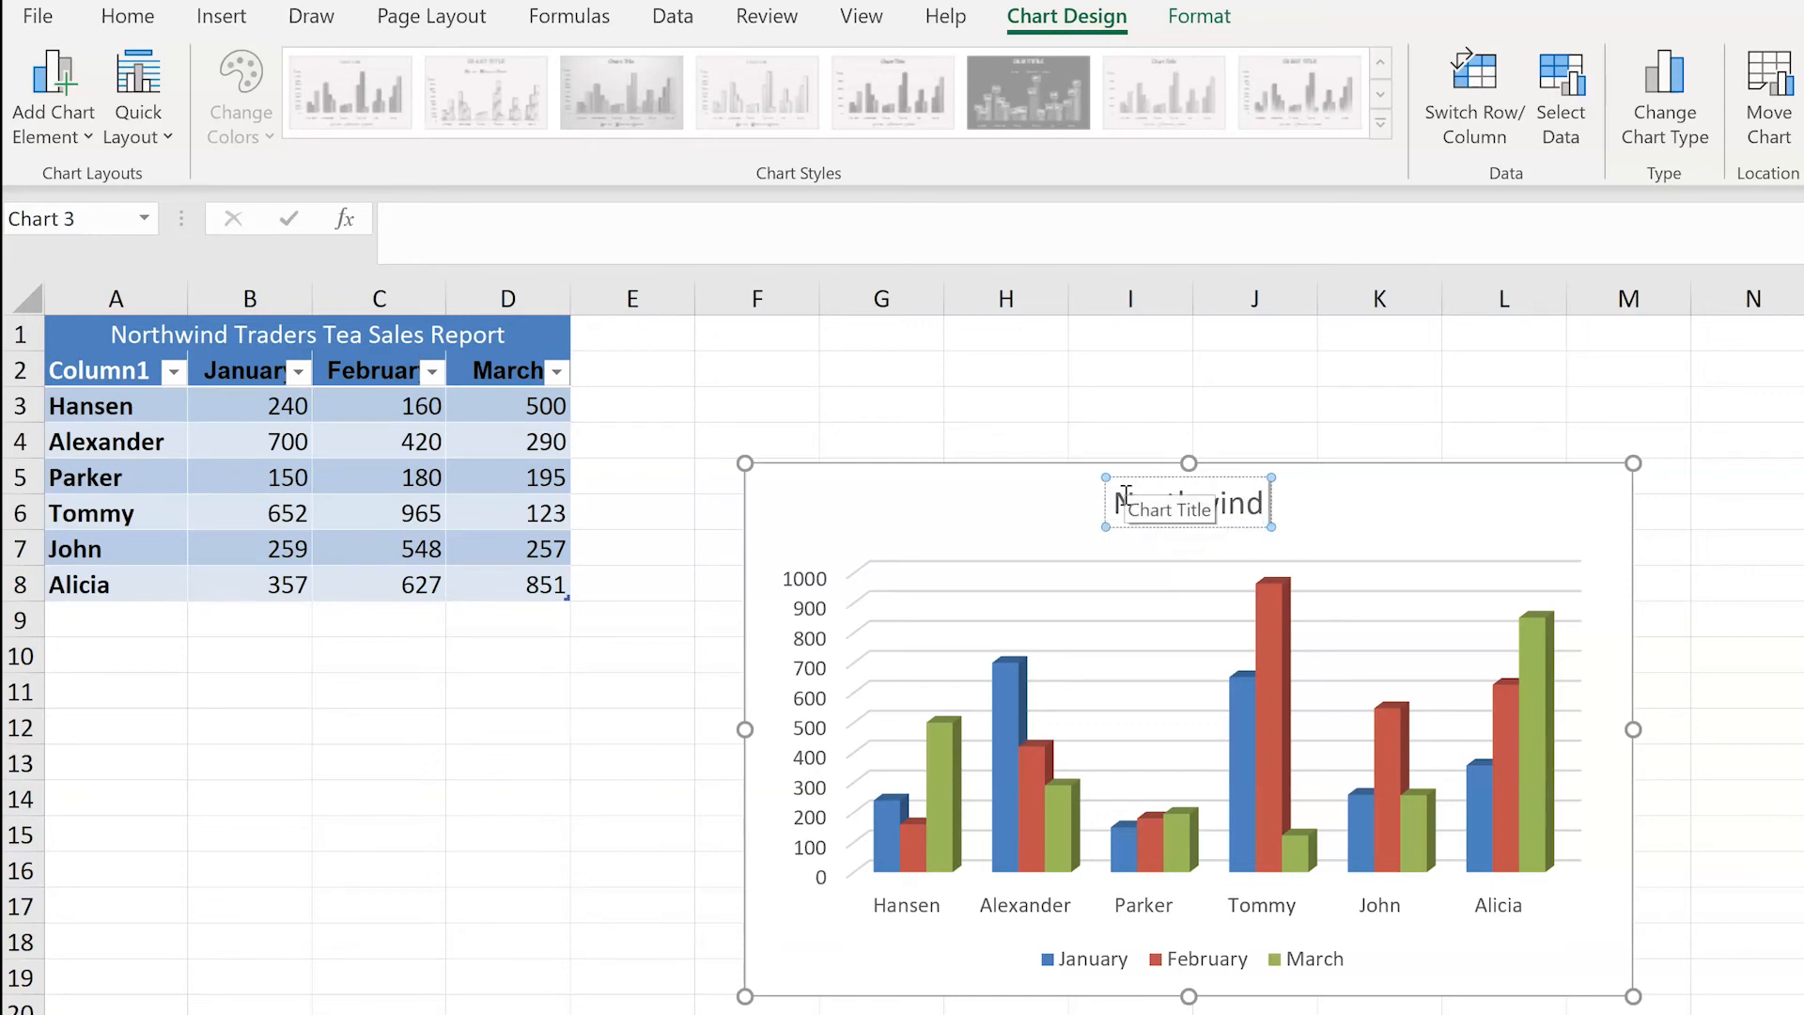
pyautogui.write(' Traders')
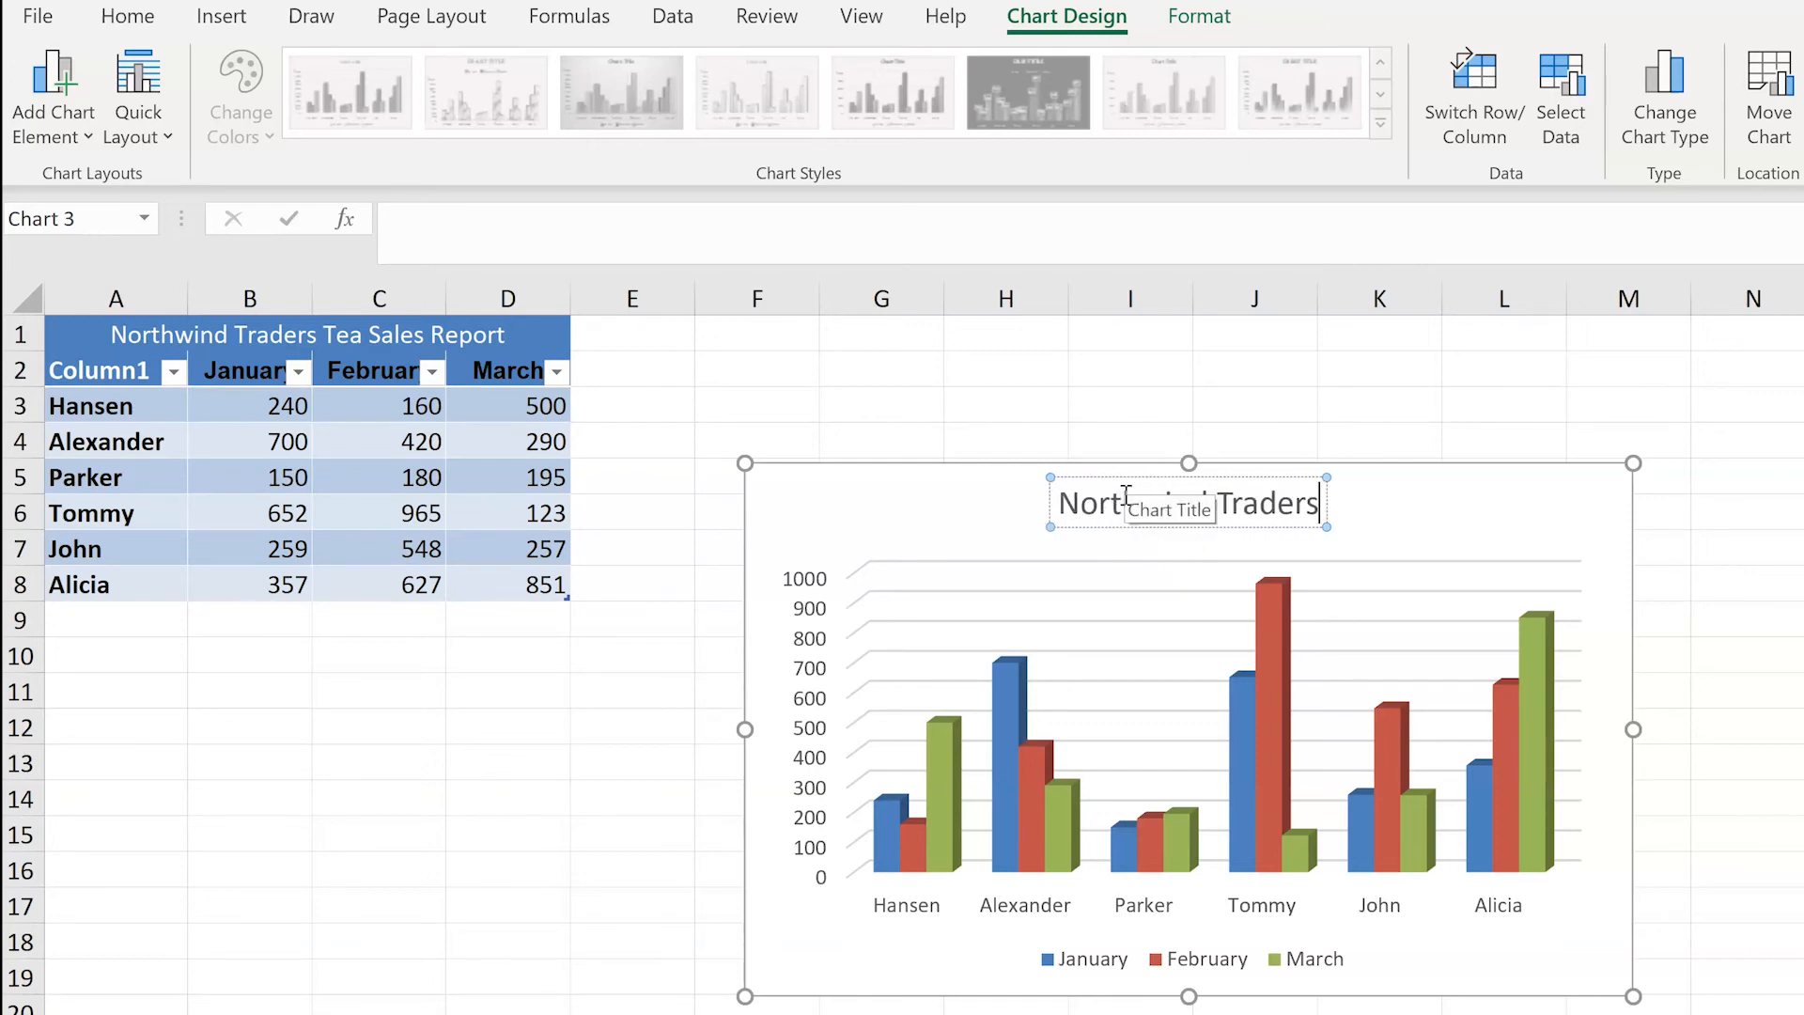
pyautogui.write(' Tea Sales')
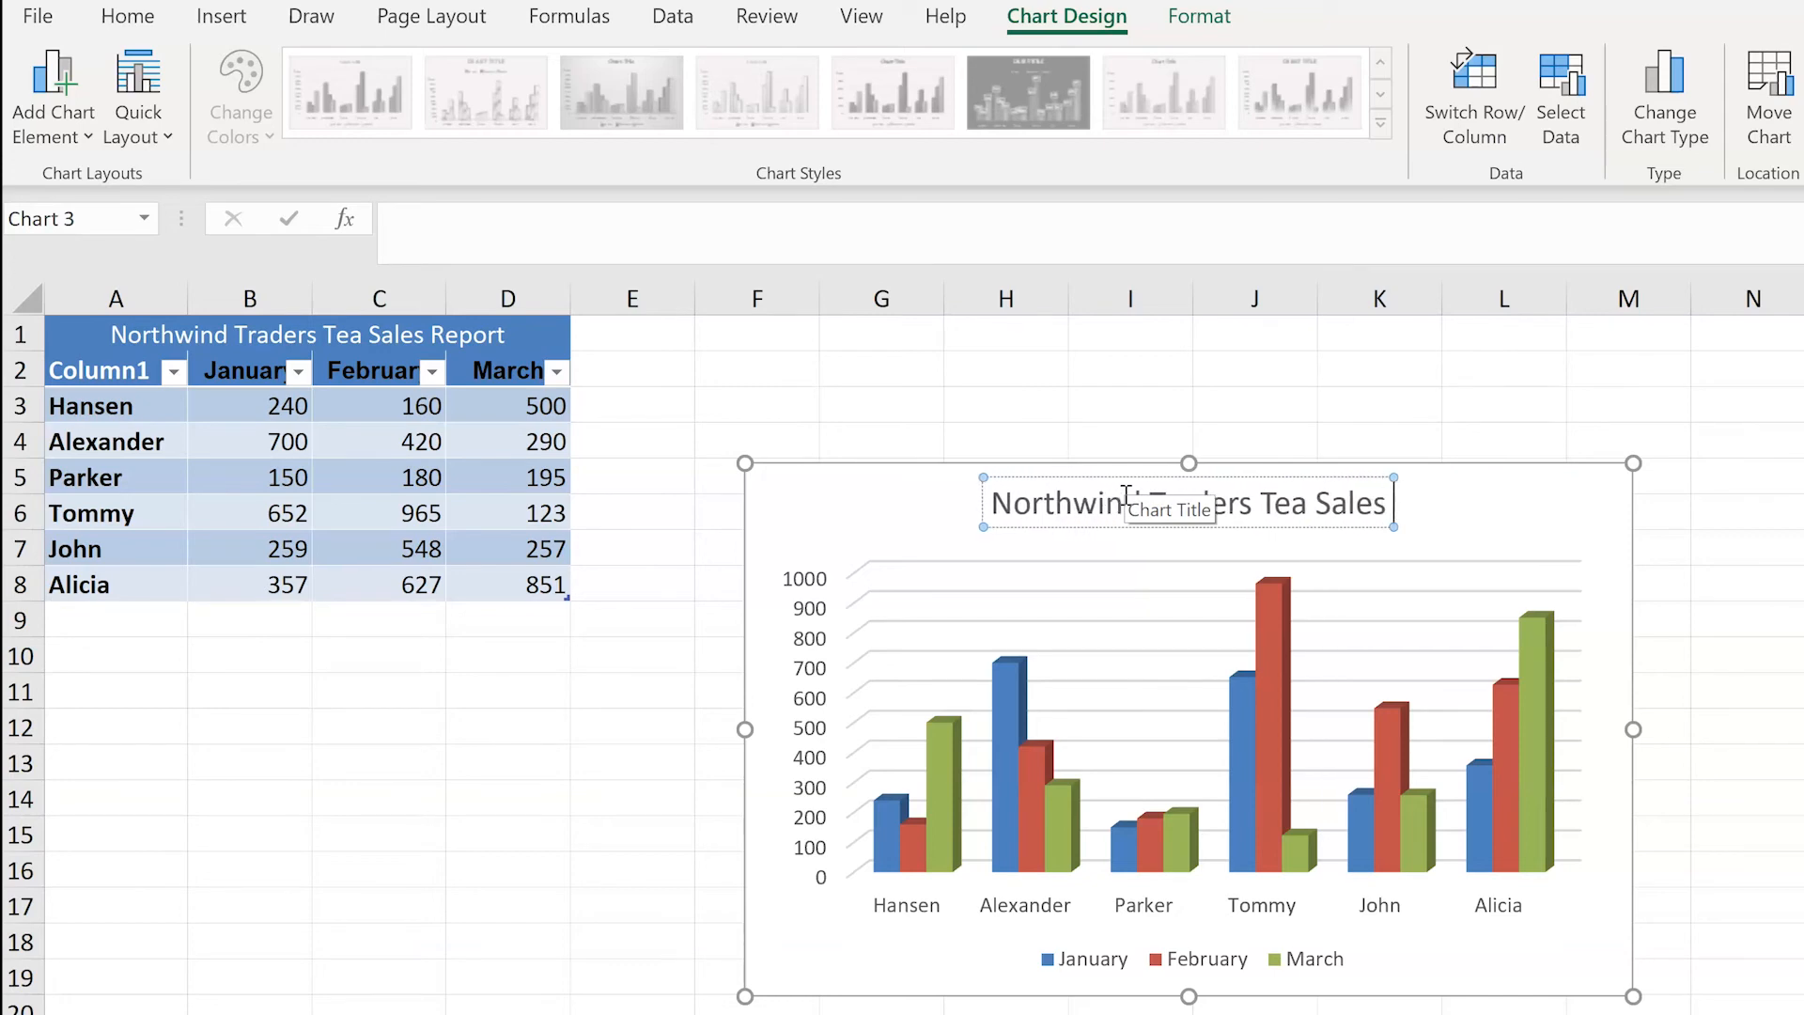
pyautogui.write(' Report')
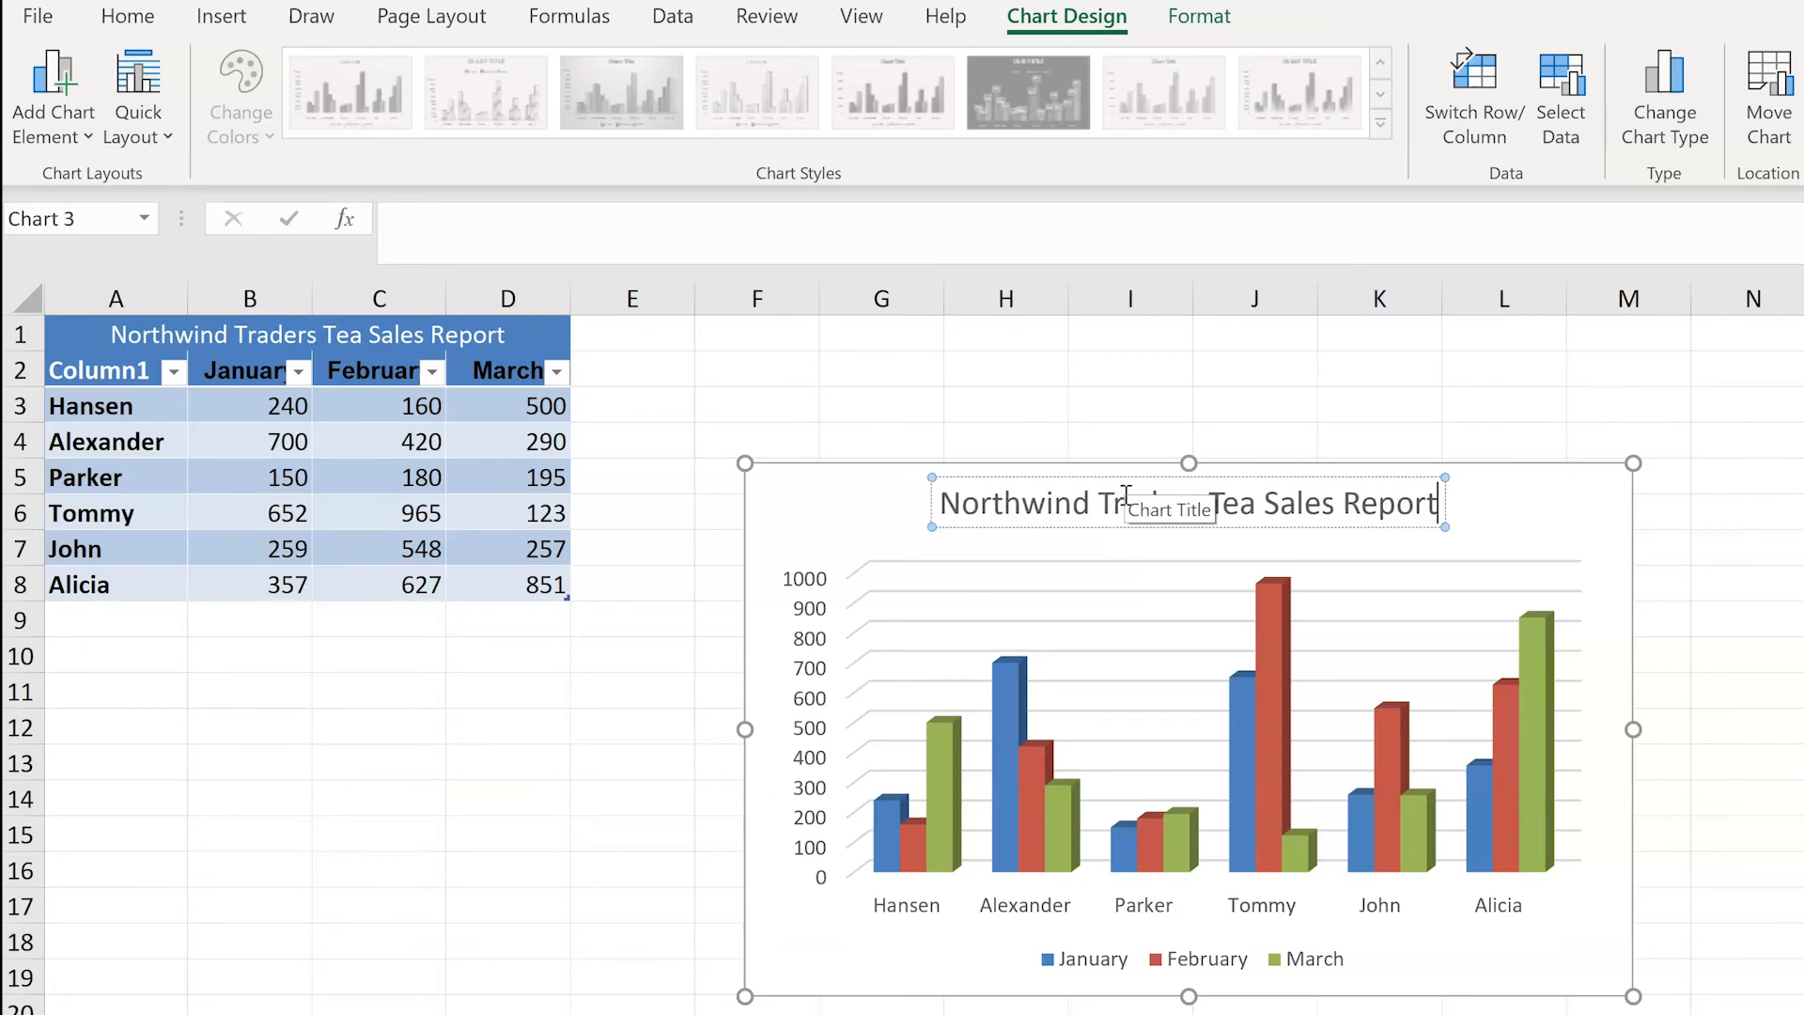
pyautogui.click(1696, 601)
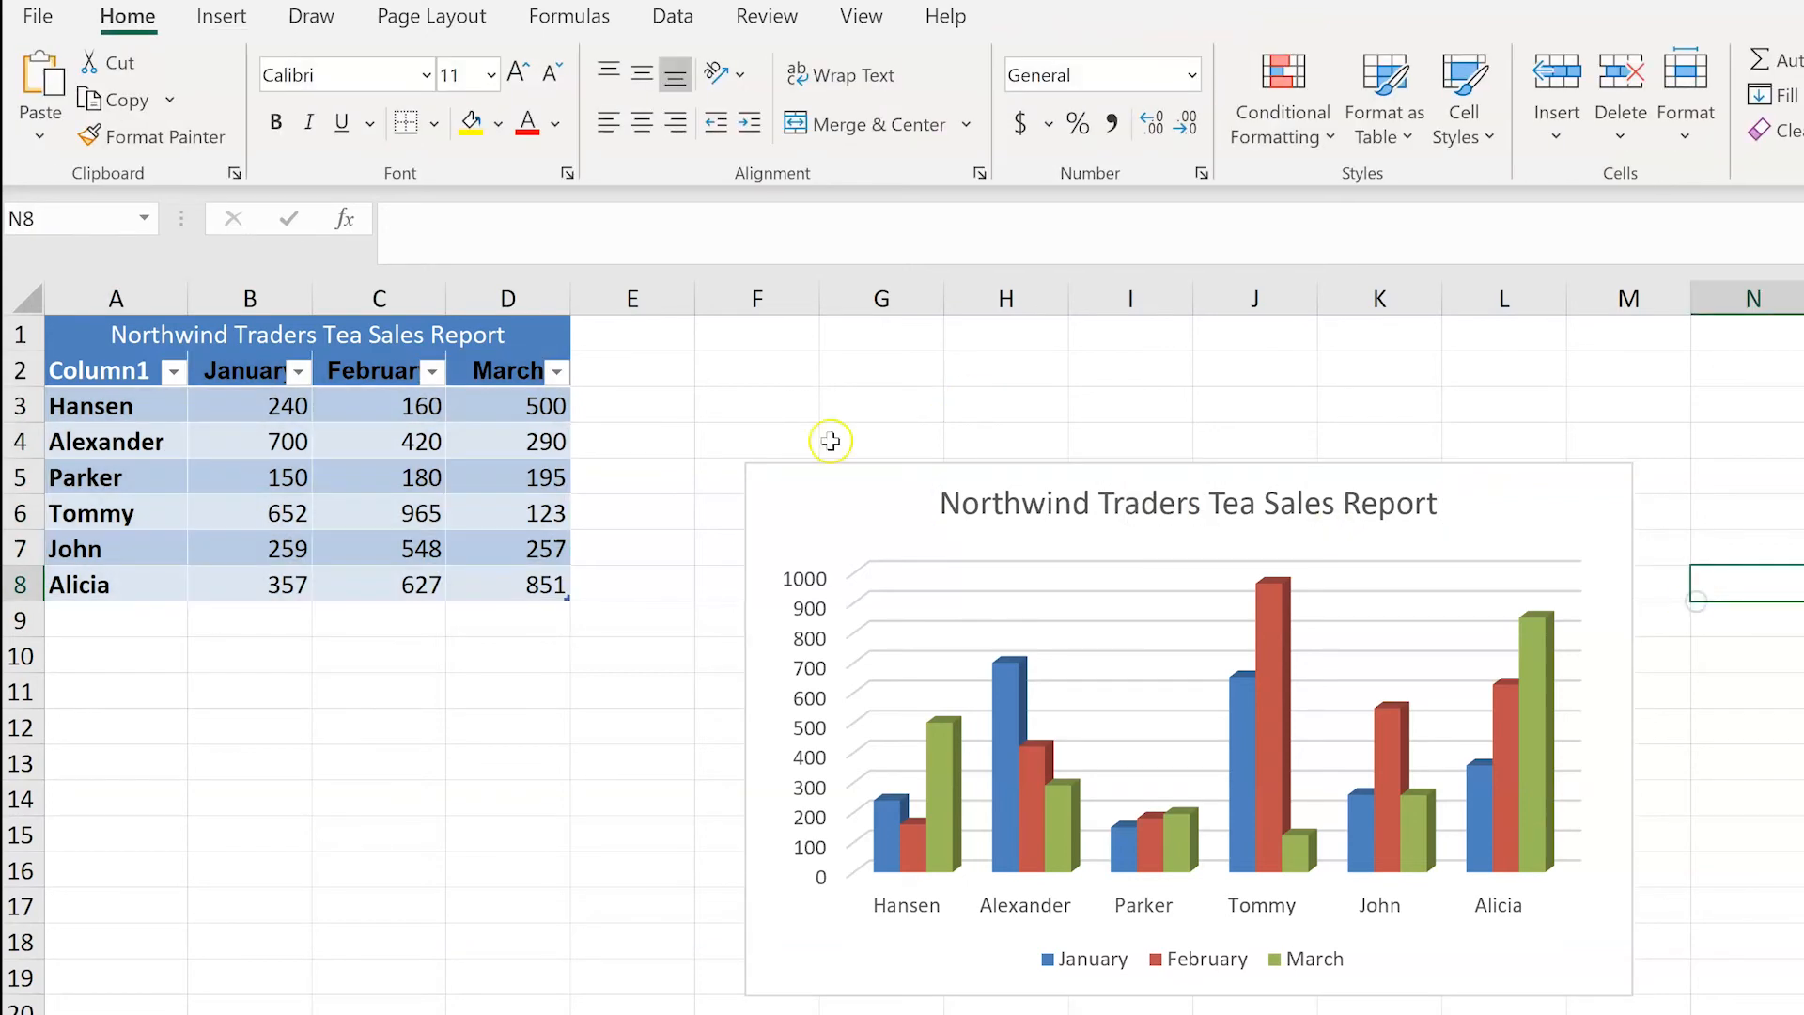
# - Preview the available quick layouts on the tea sales column chart without applying one
pyautogui.click(1105, 569)
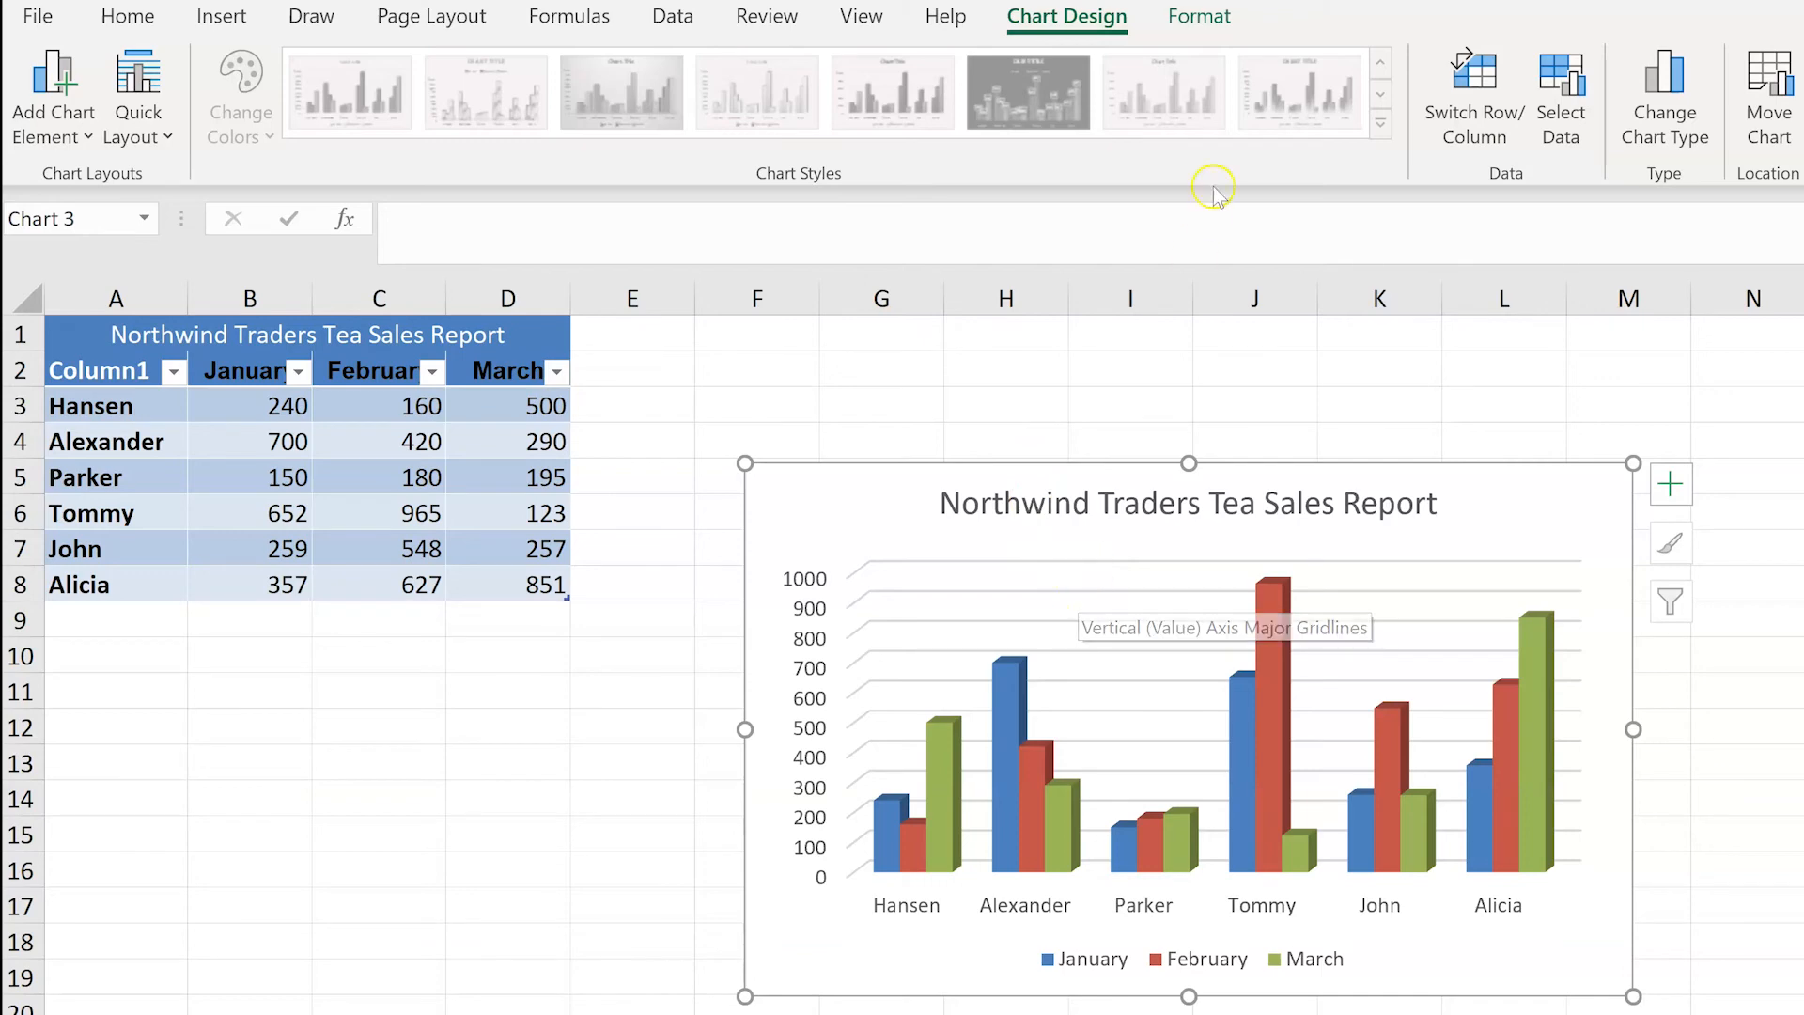
pyautogui.click(162, 124)
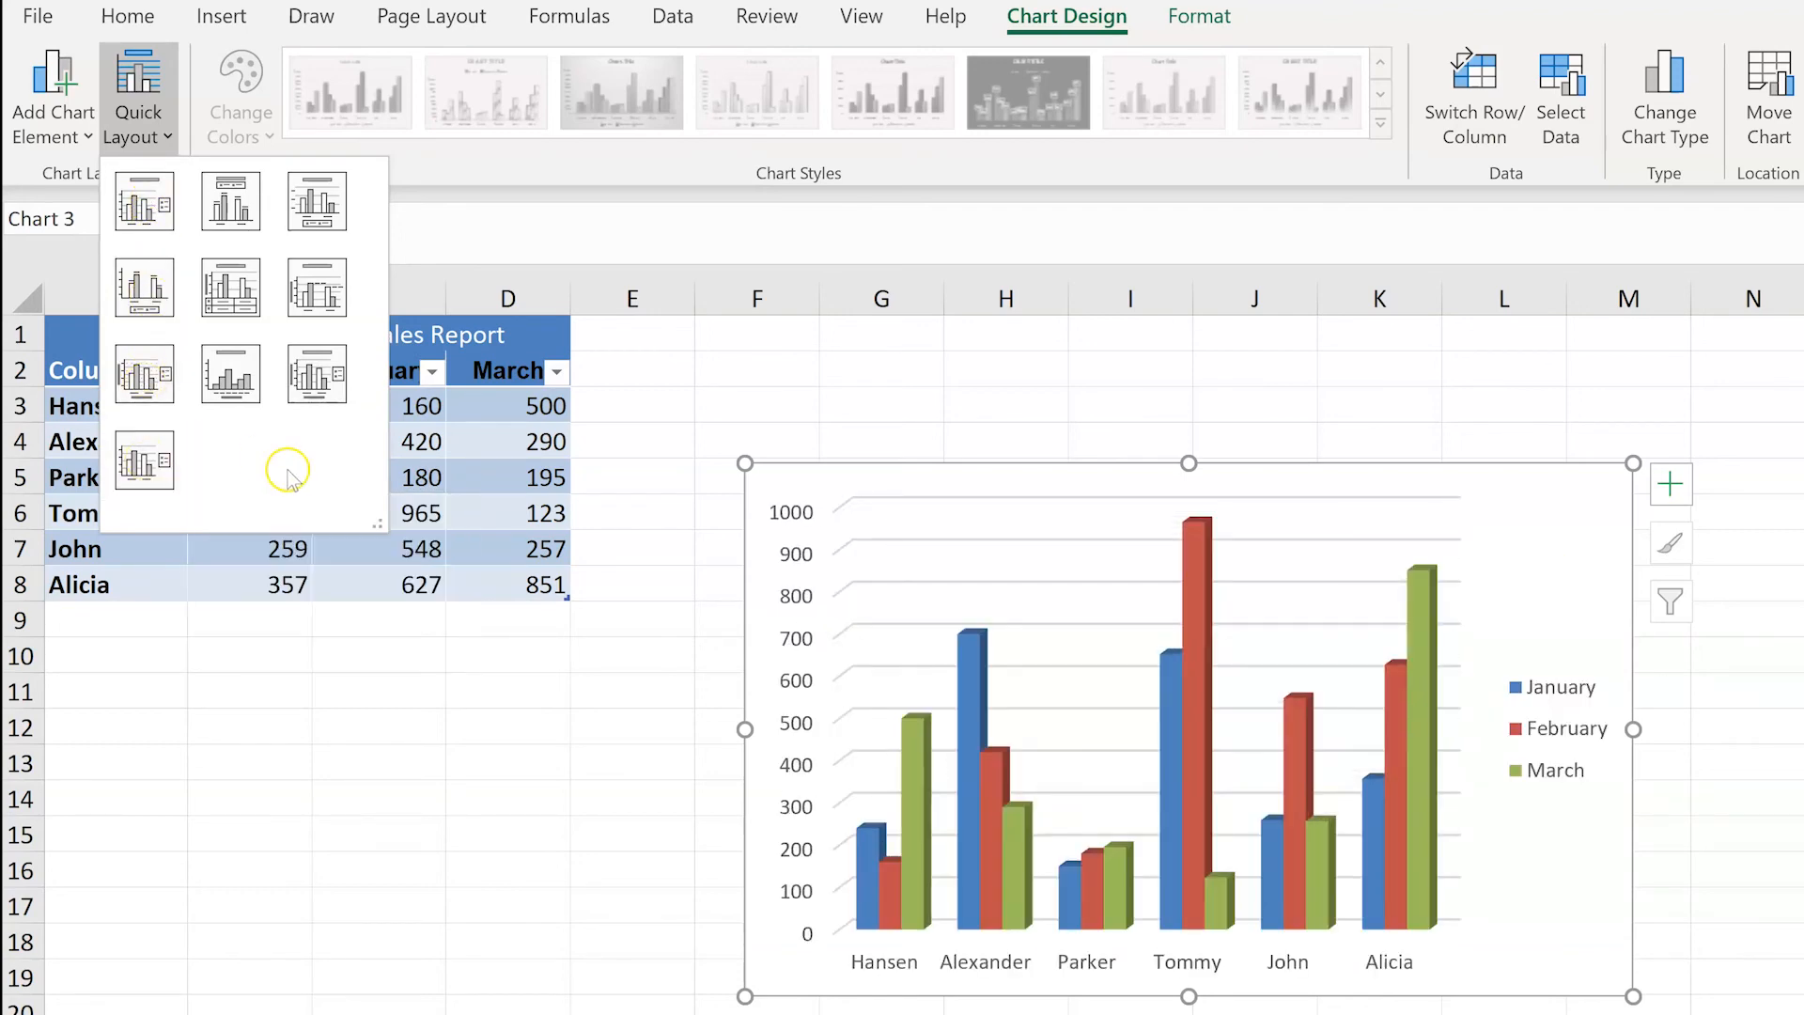
pyautogui.click(625, 655)
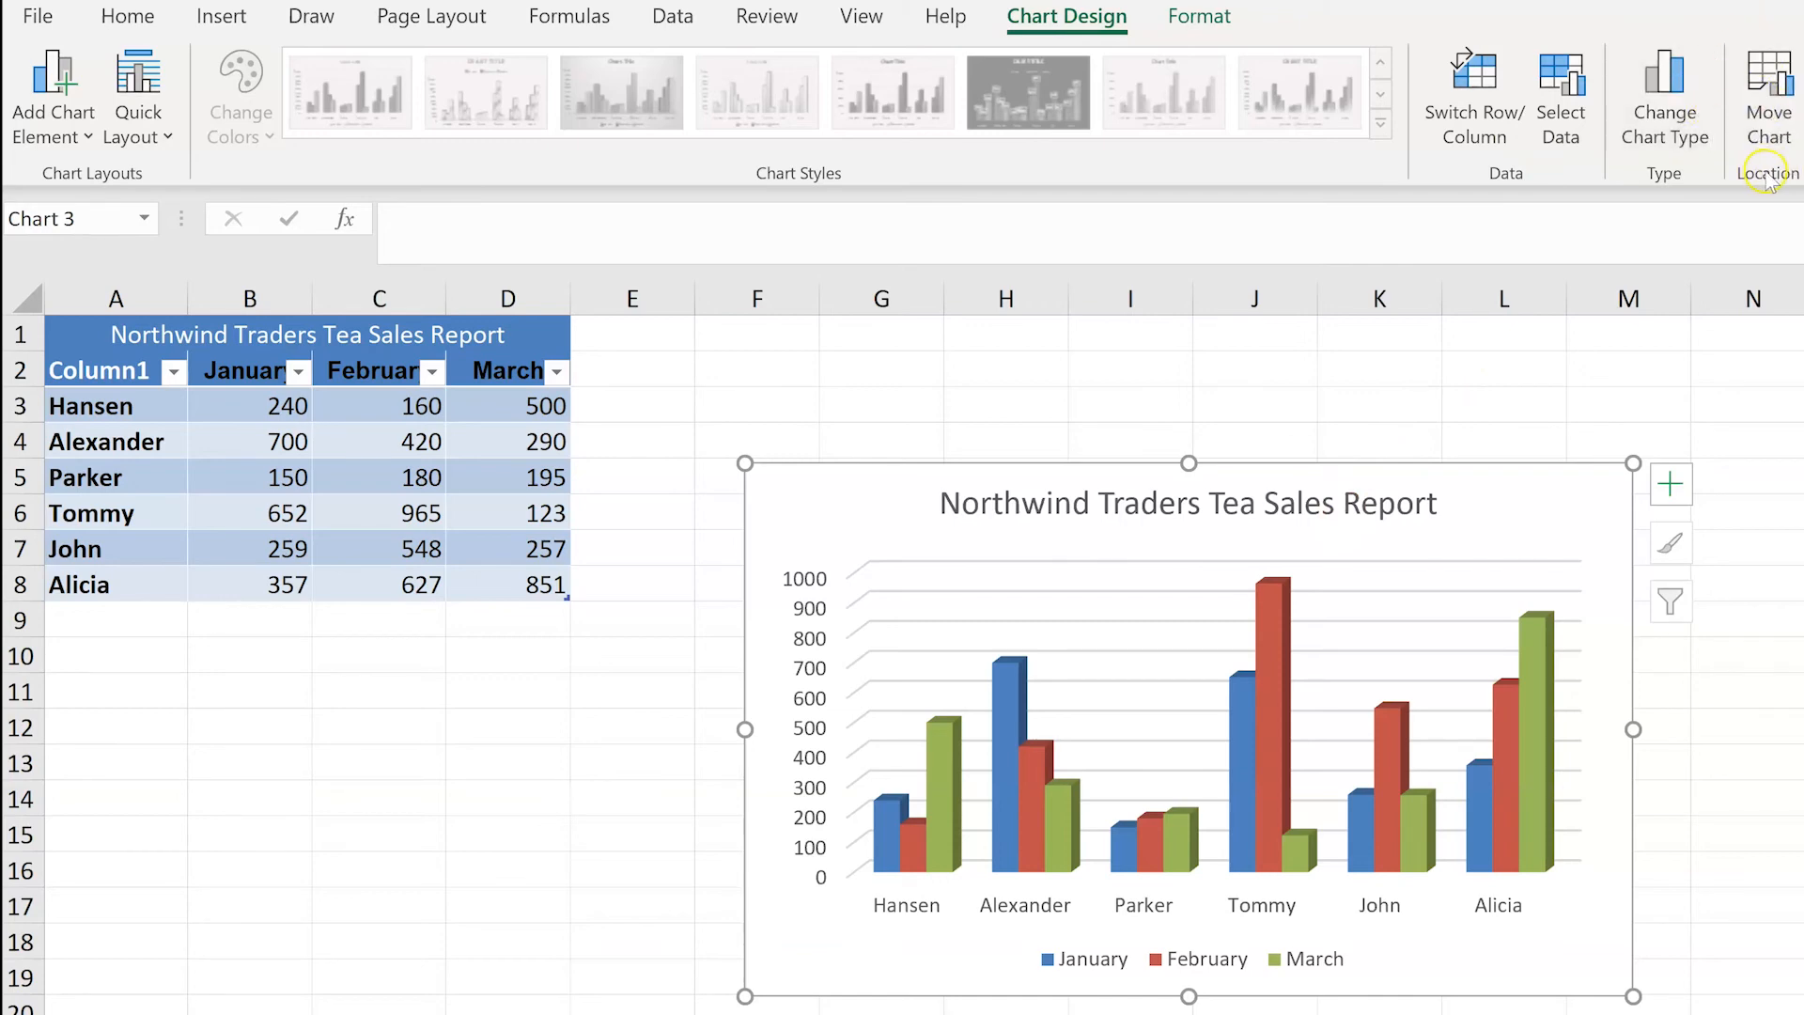
# - Move the tea sales column chart to a new sheet named Chart1
pyautogui.click(1771, 125)
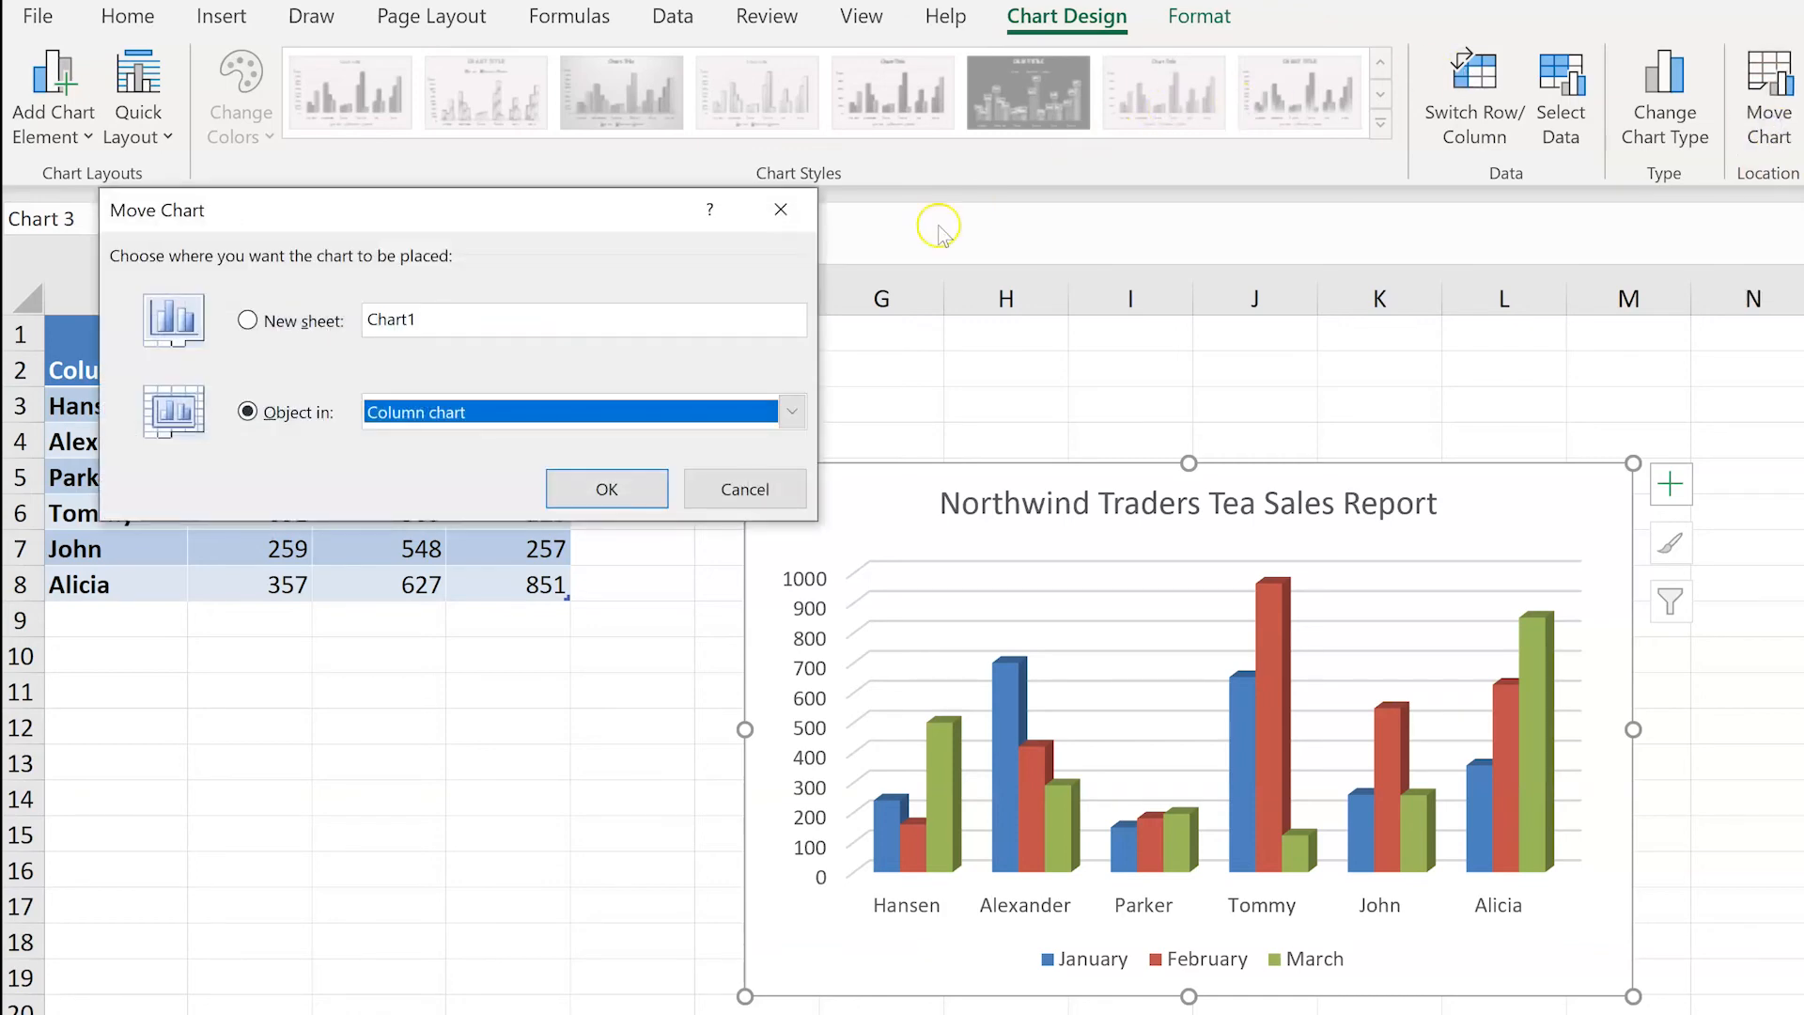
pyautogui.click(248, 322)
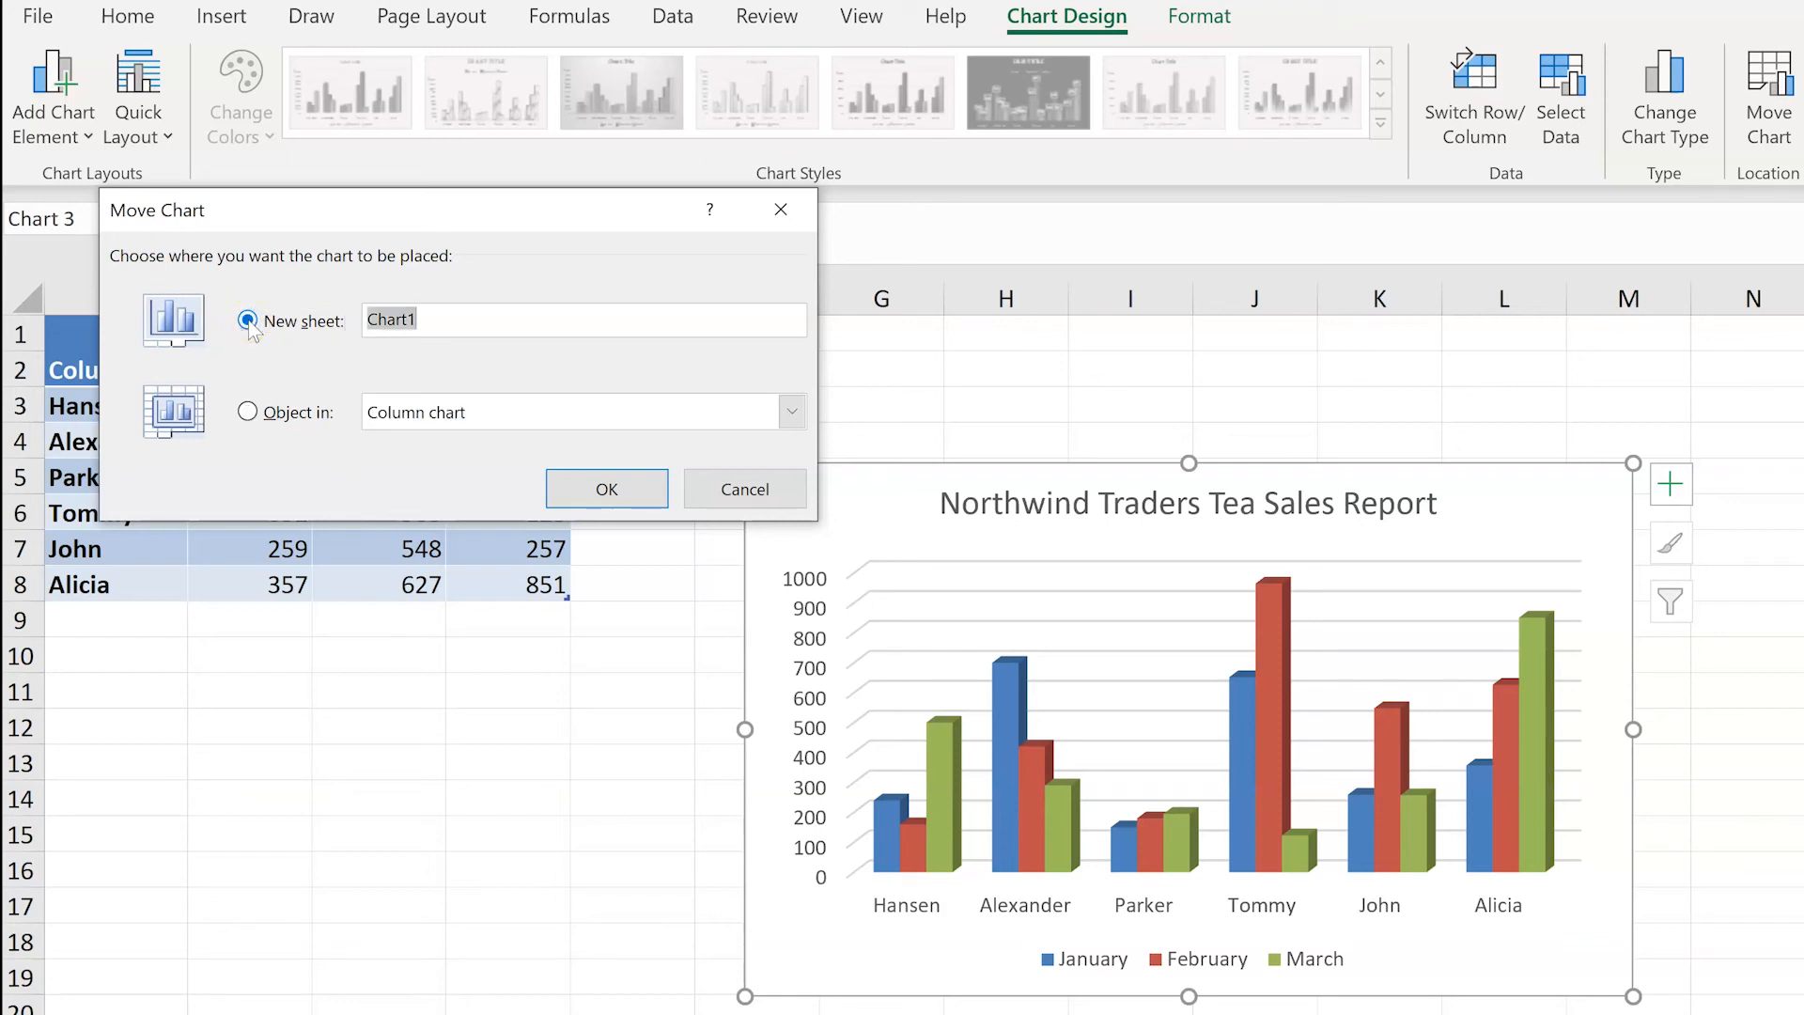
pyautogui.click(607, 489)
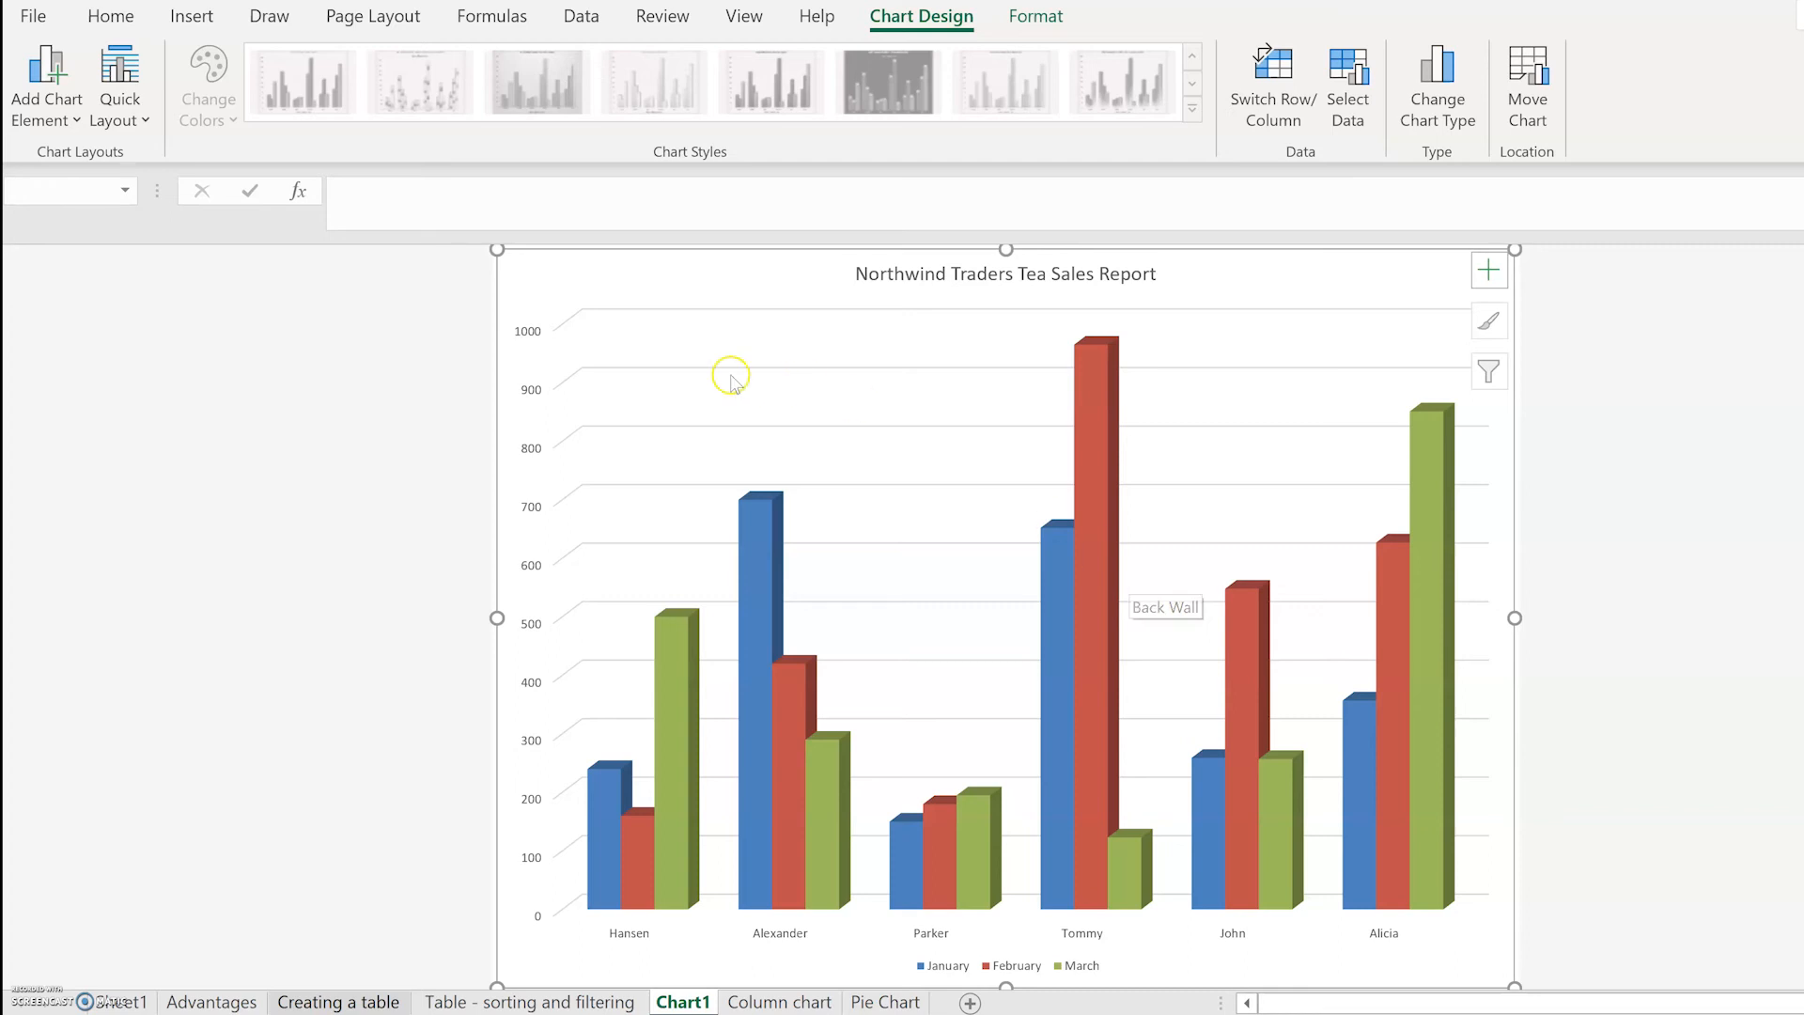
# - On the Pie Chart sheet, convert the Lunch Sales data in A1:B6 into a table with headers
pyautogui.click(862, 1000)
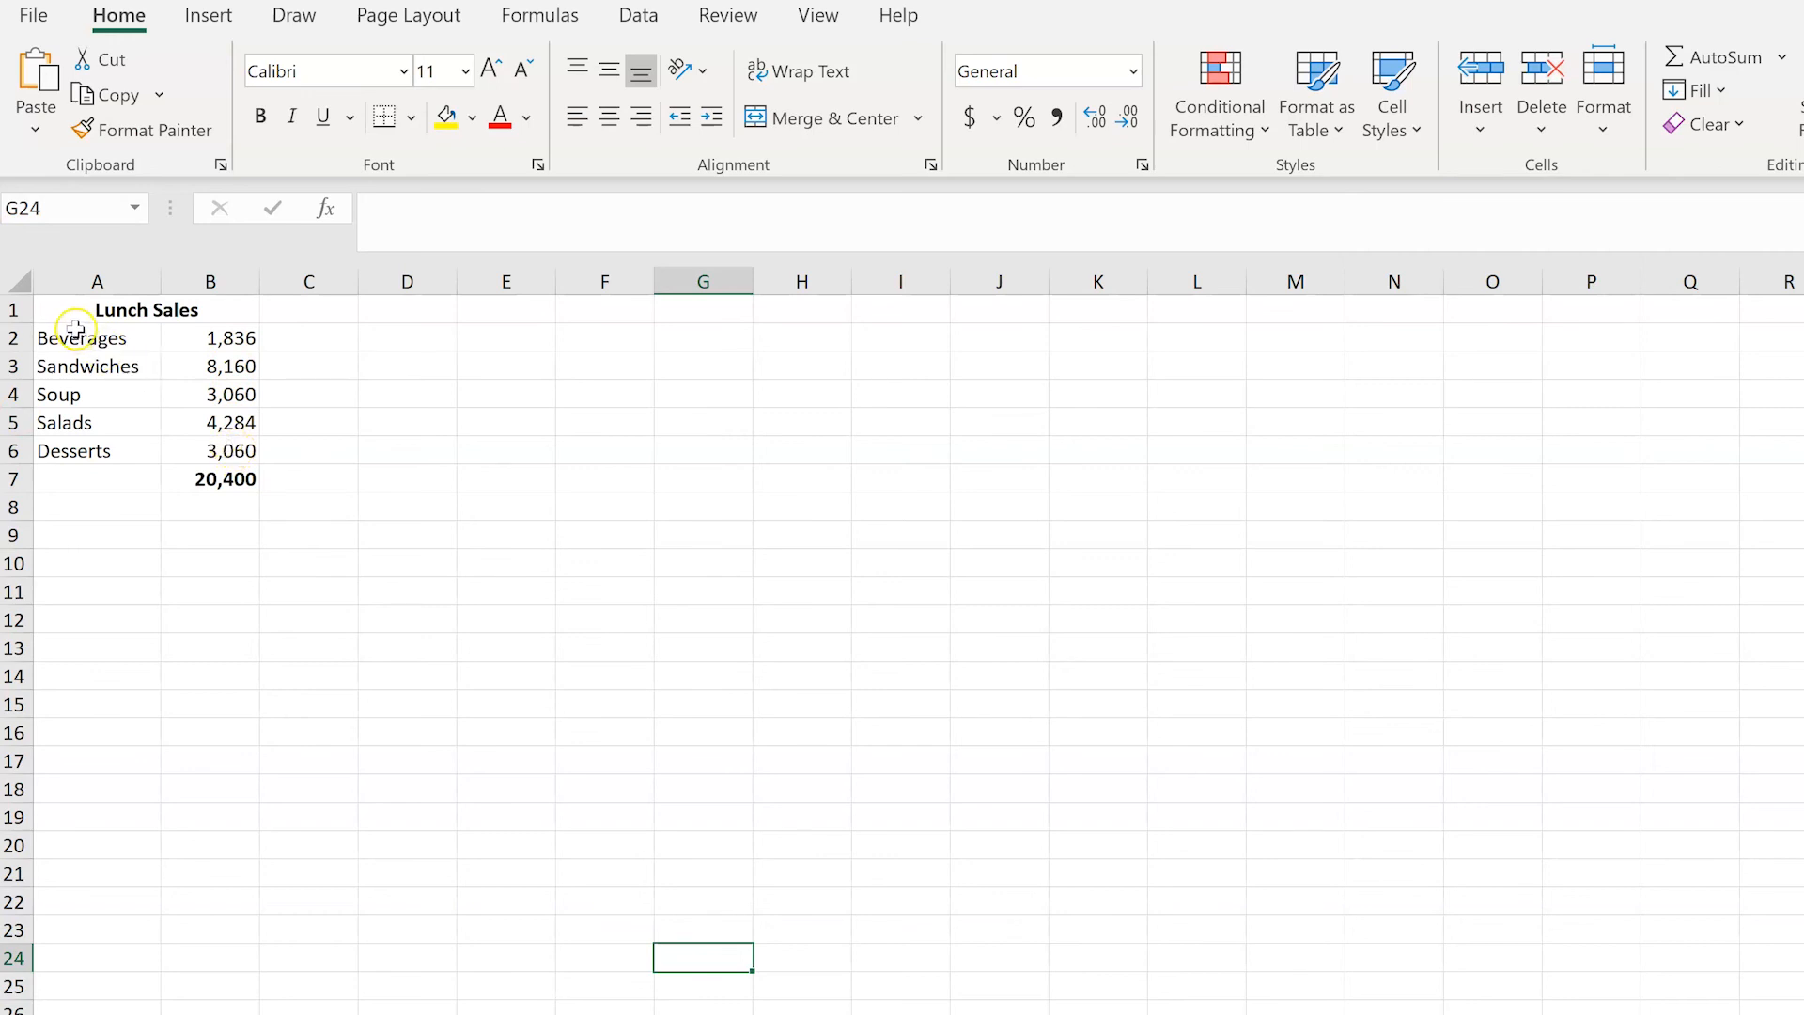
pyautogui.moveTo(75, 313); pyautogui.dragTo(139, 455)
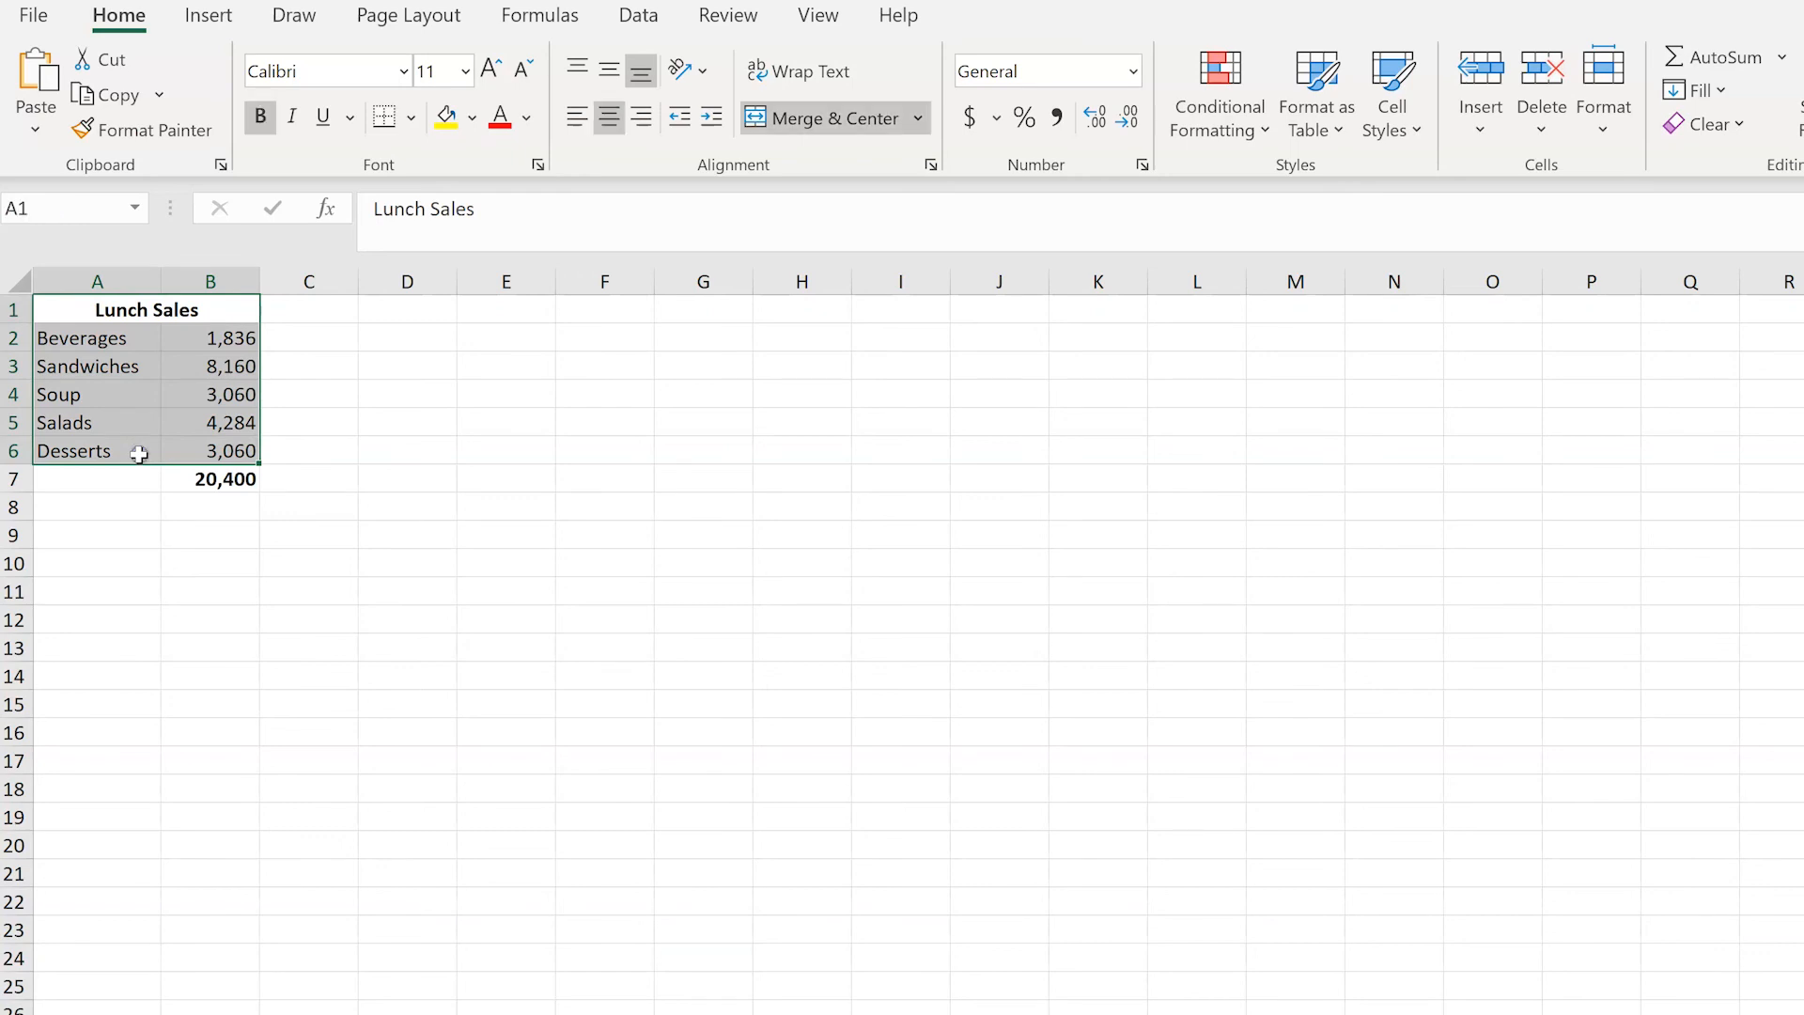
pyautogui.click(218, 21)
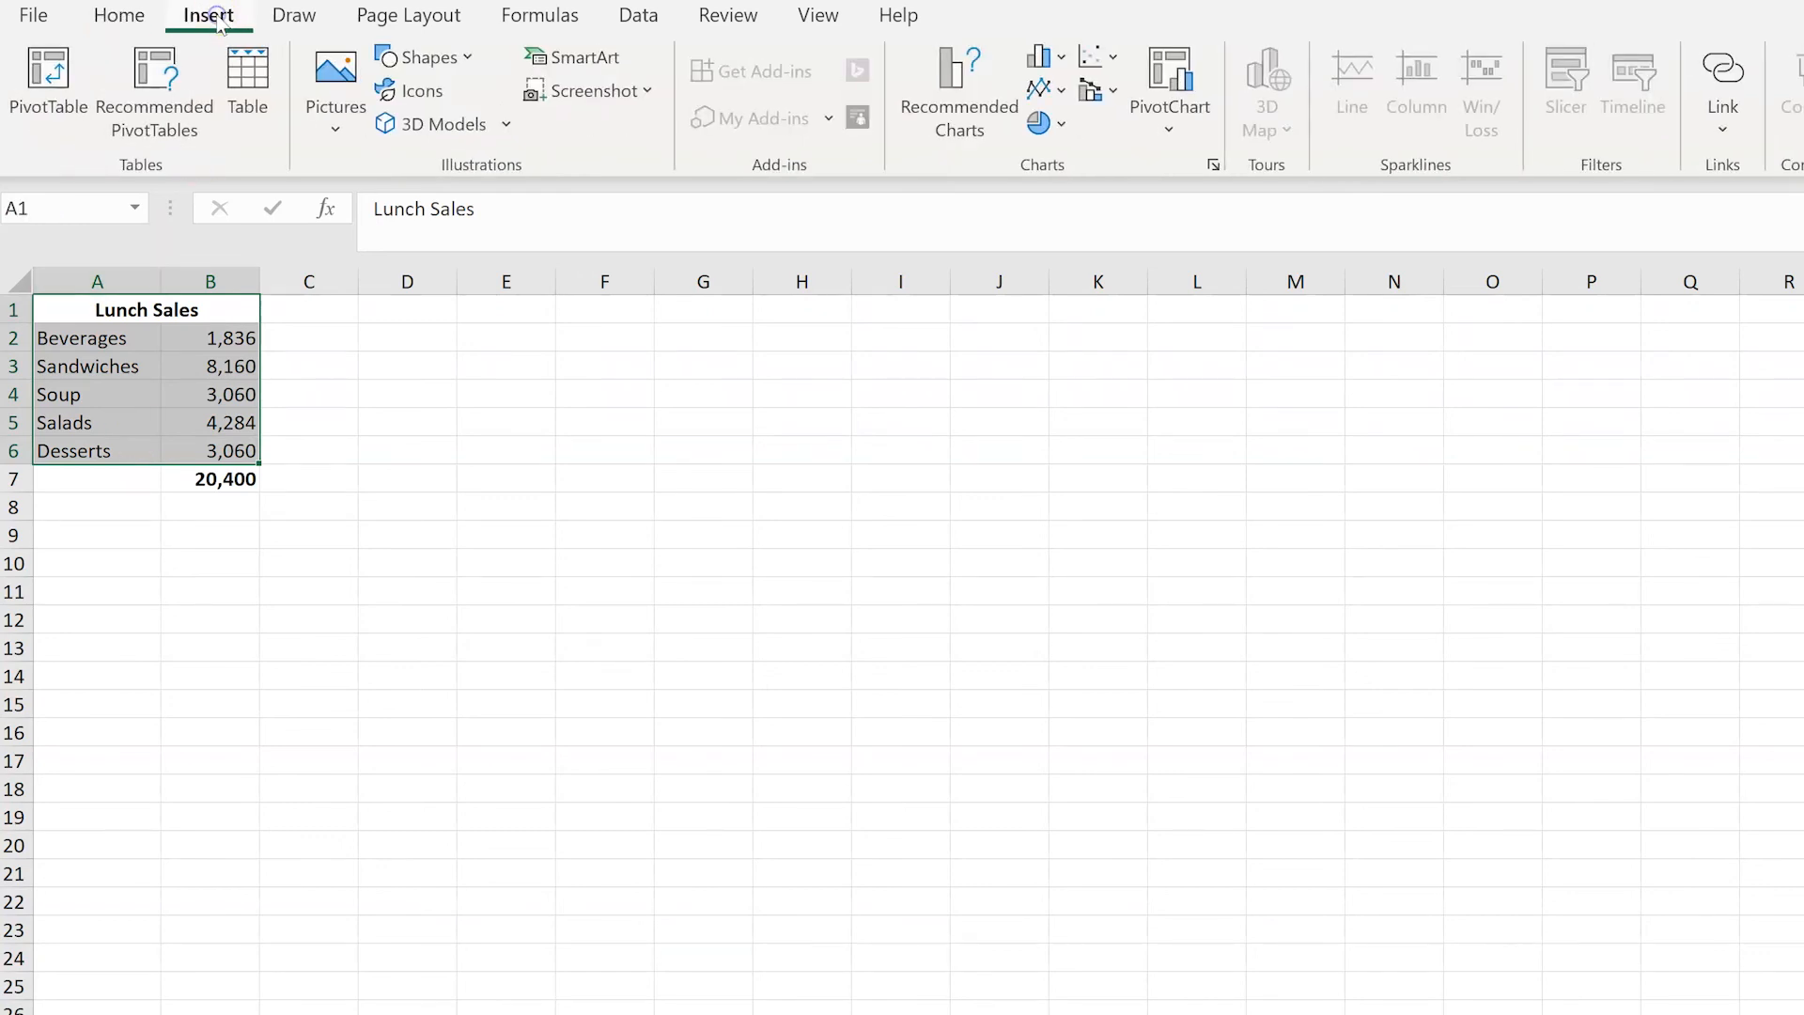
pyautogui.click(251, 75)
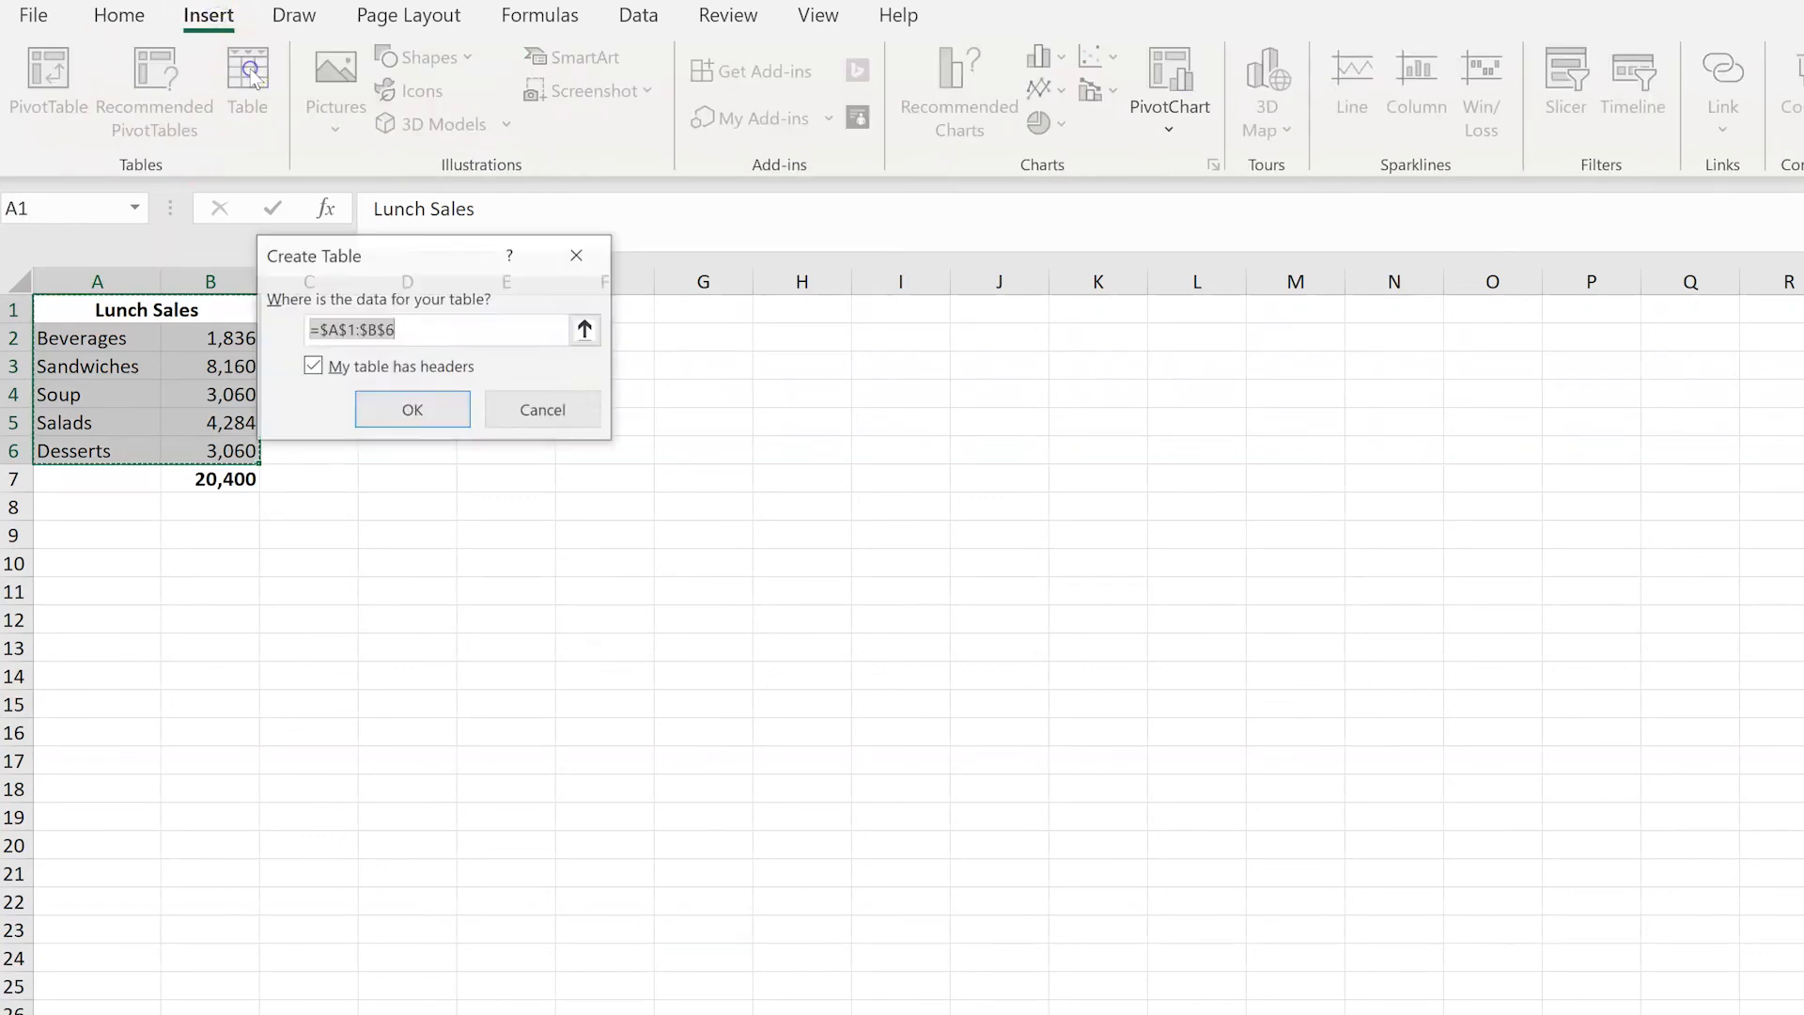
pyautogui.click(409, 414)
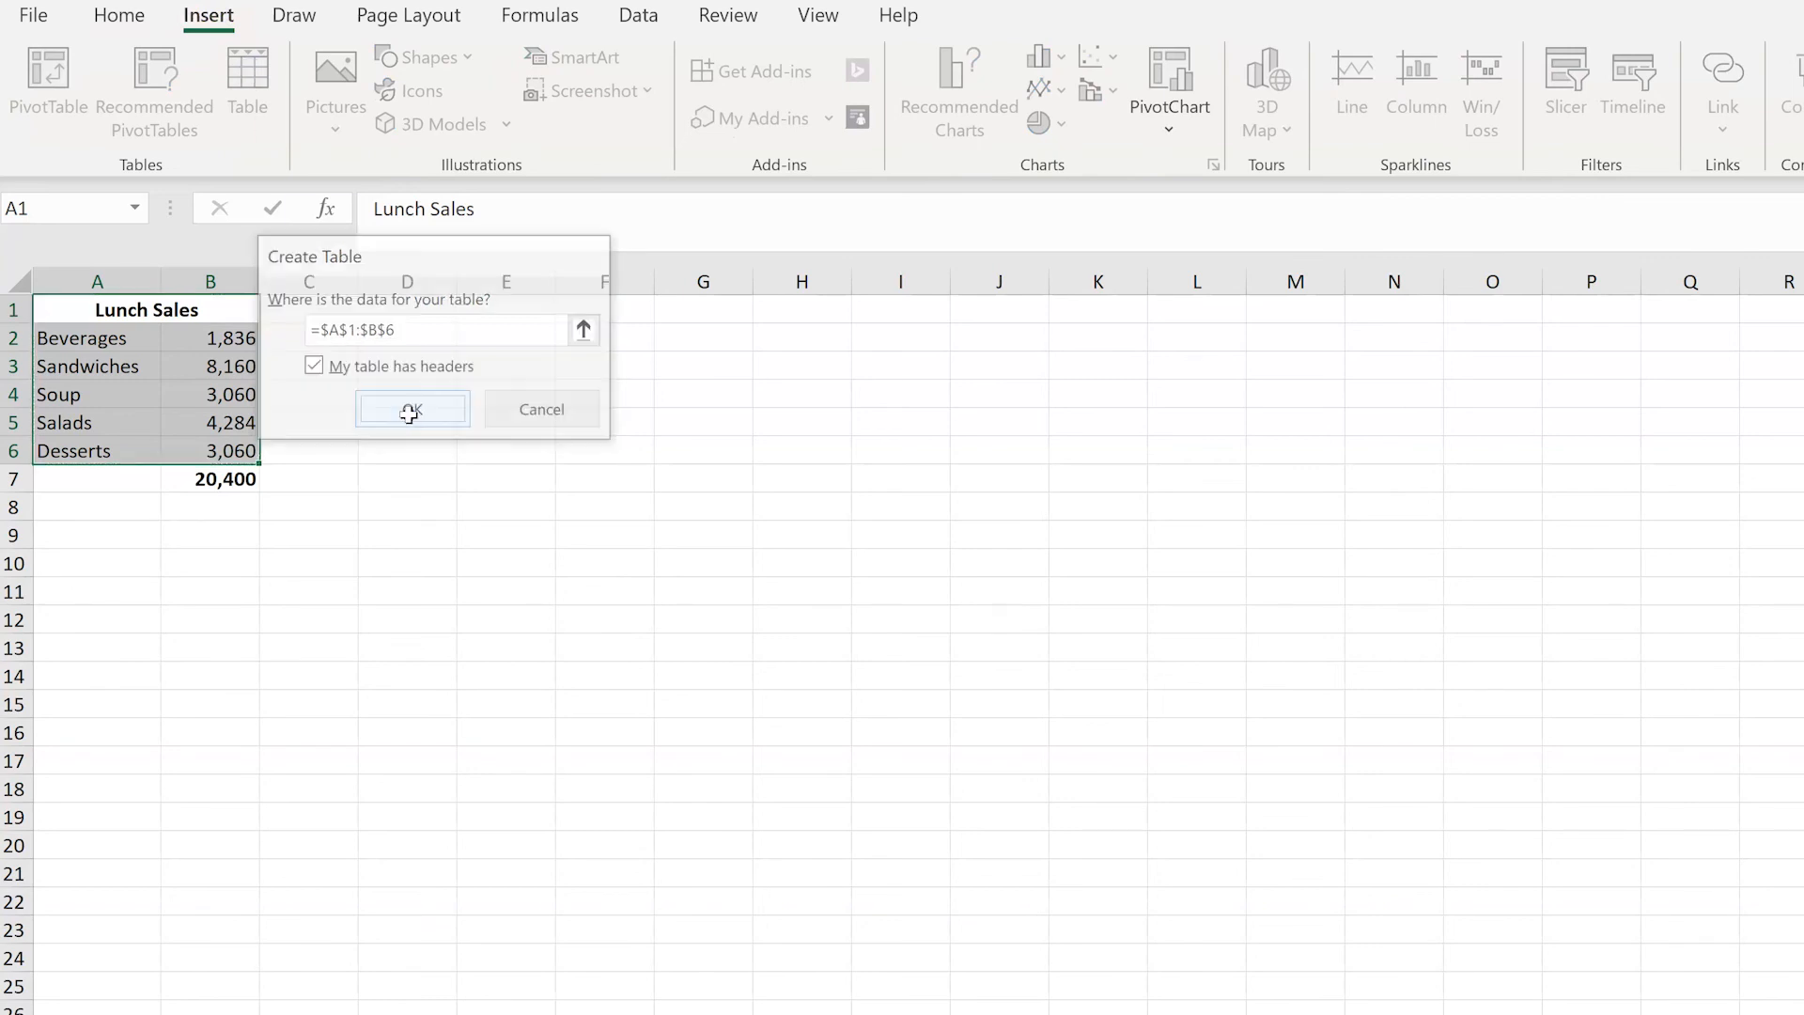
# - Insert a 2-D pie chart from the Lunch Sales table and select the chart
pyautogui.click(223, 17)
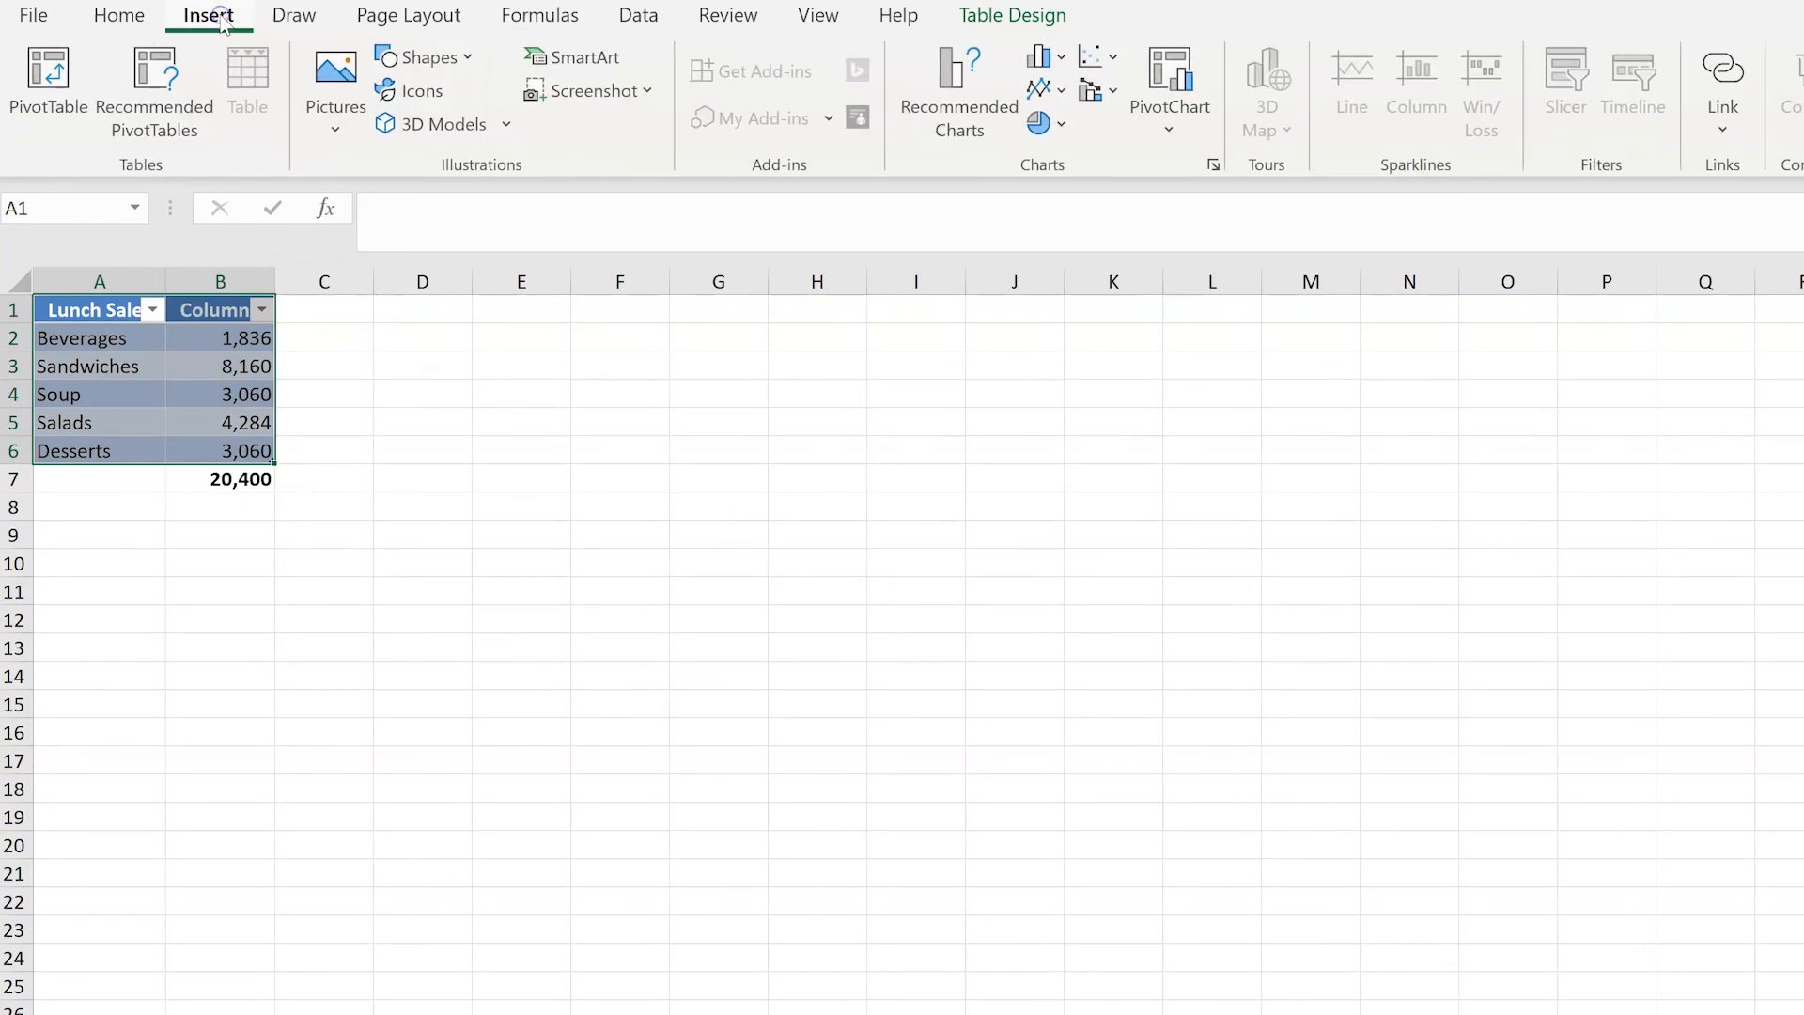
pyautogui.click(1064, 130)
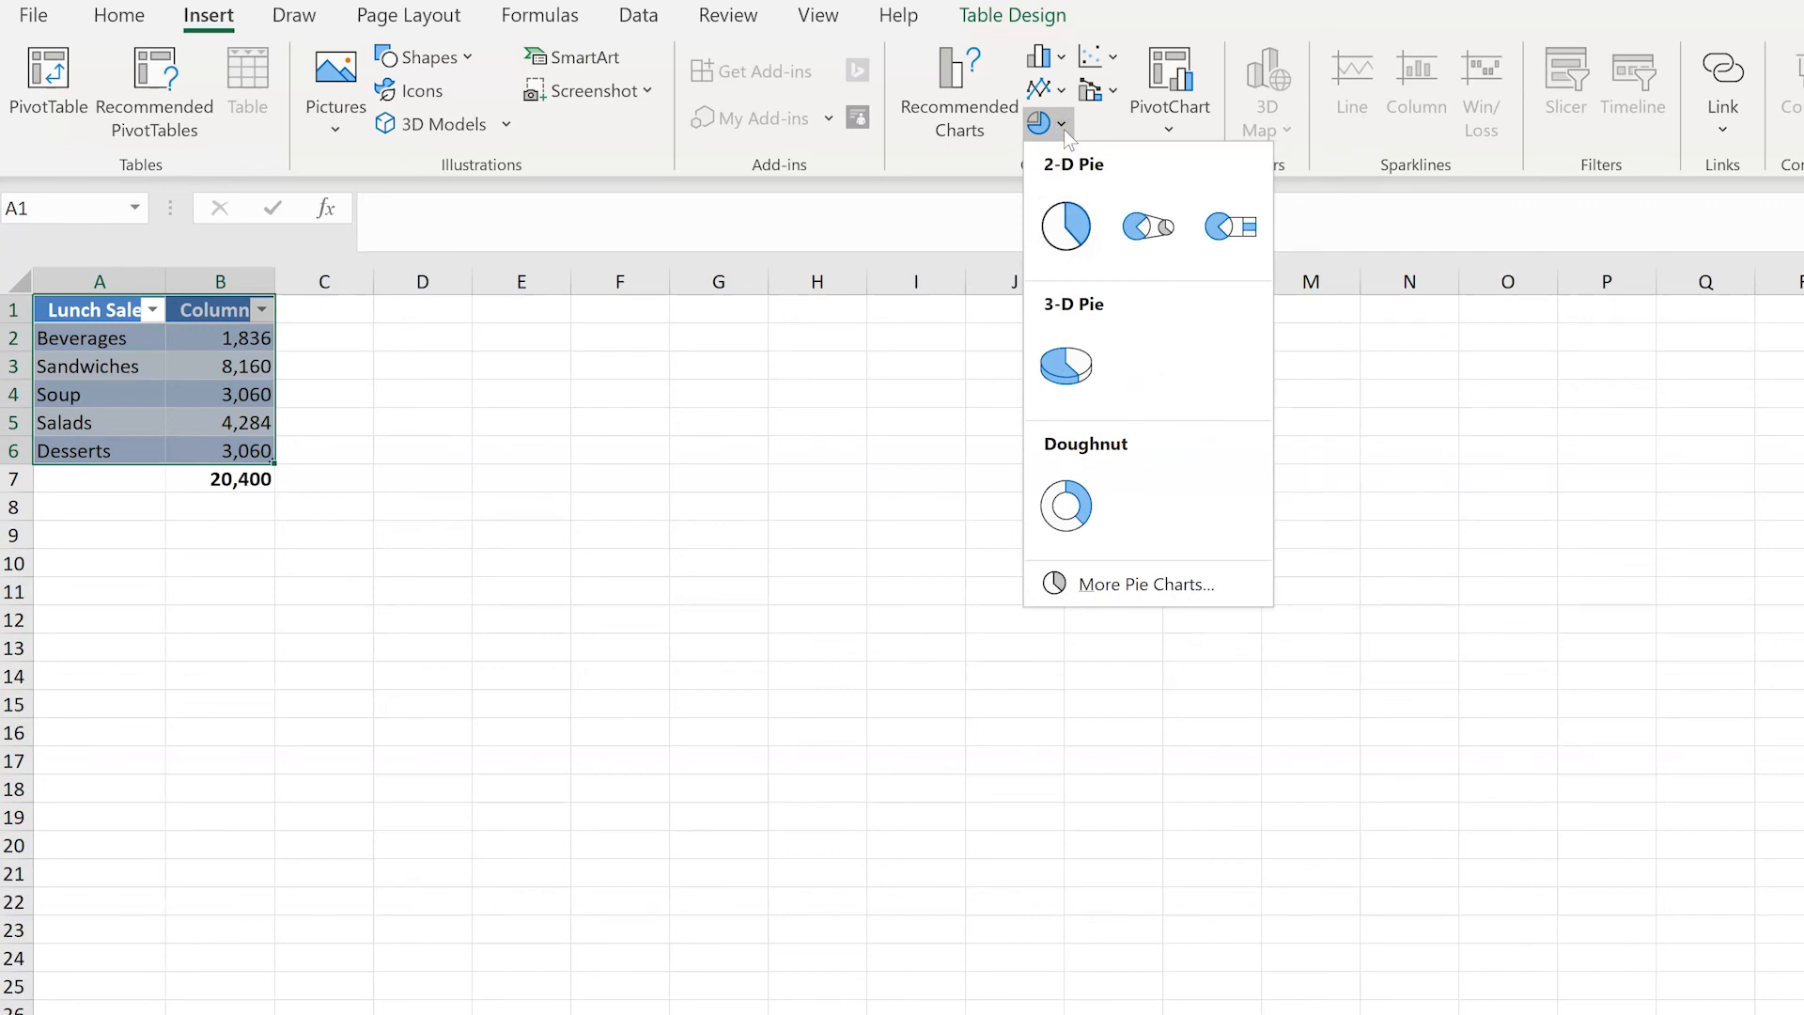
pyautogui.click(1081, 230)
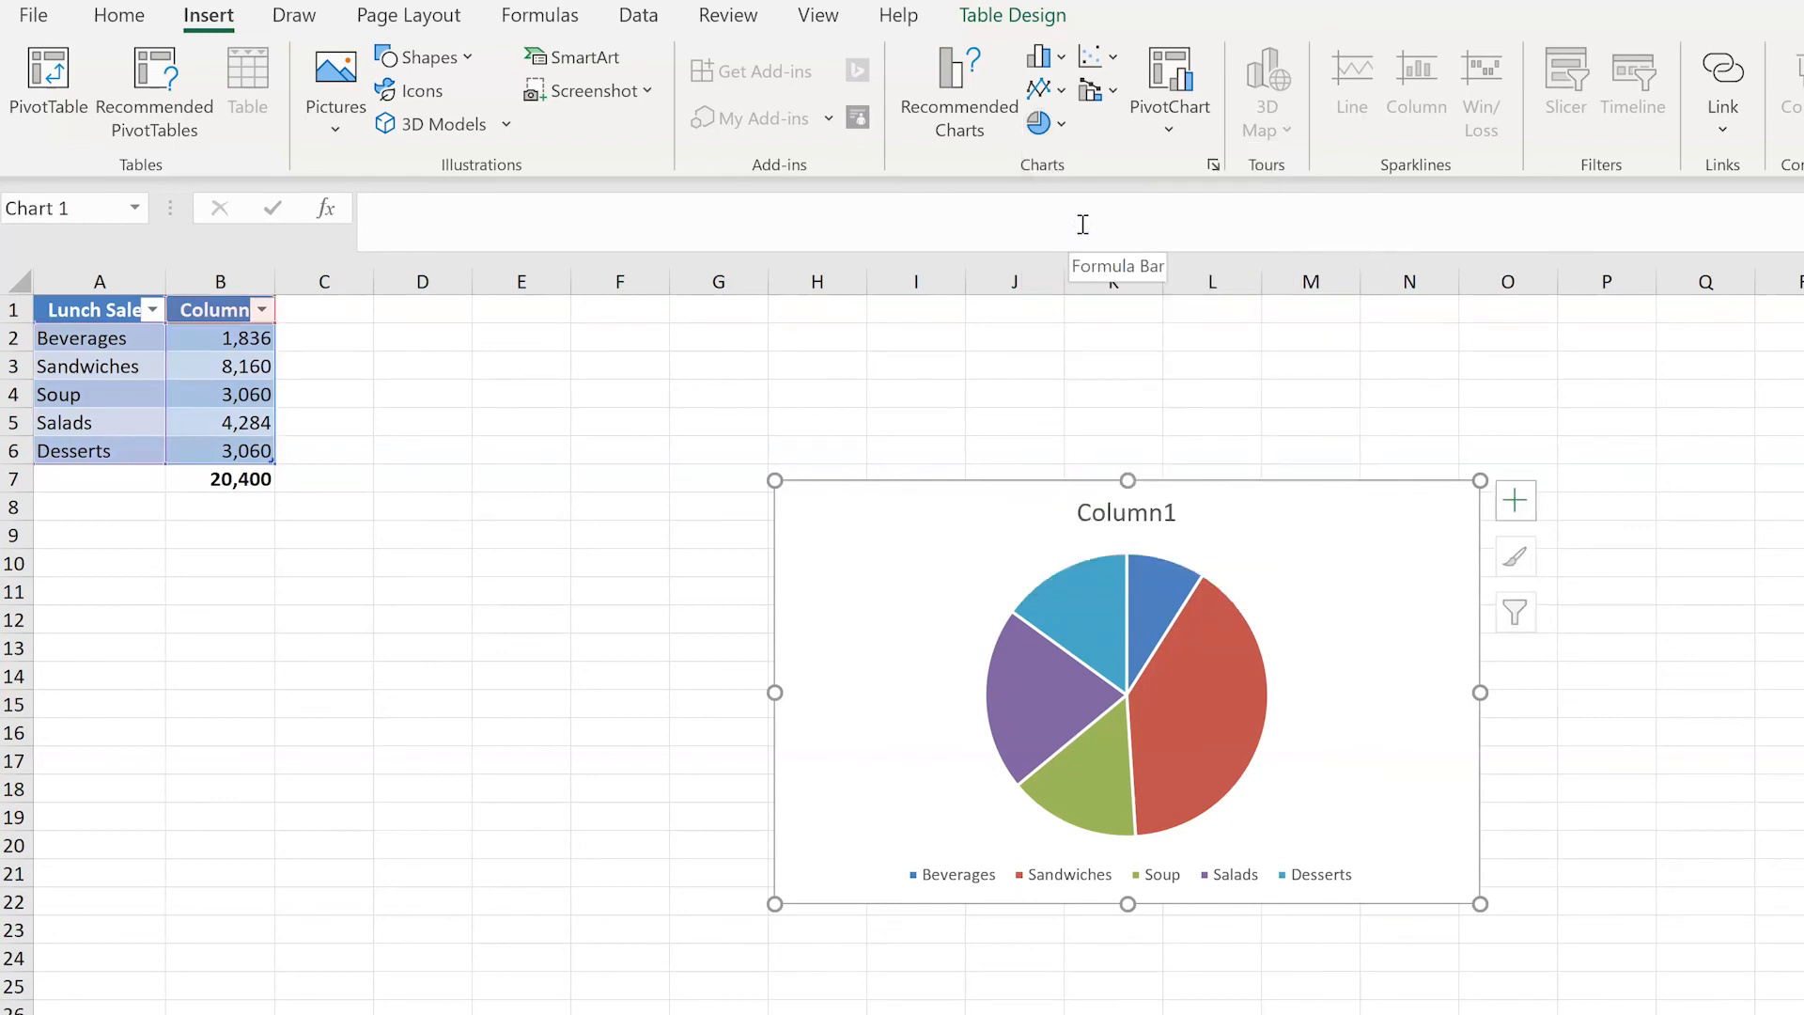
pyautogui.click(1352, 664)
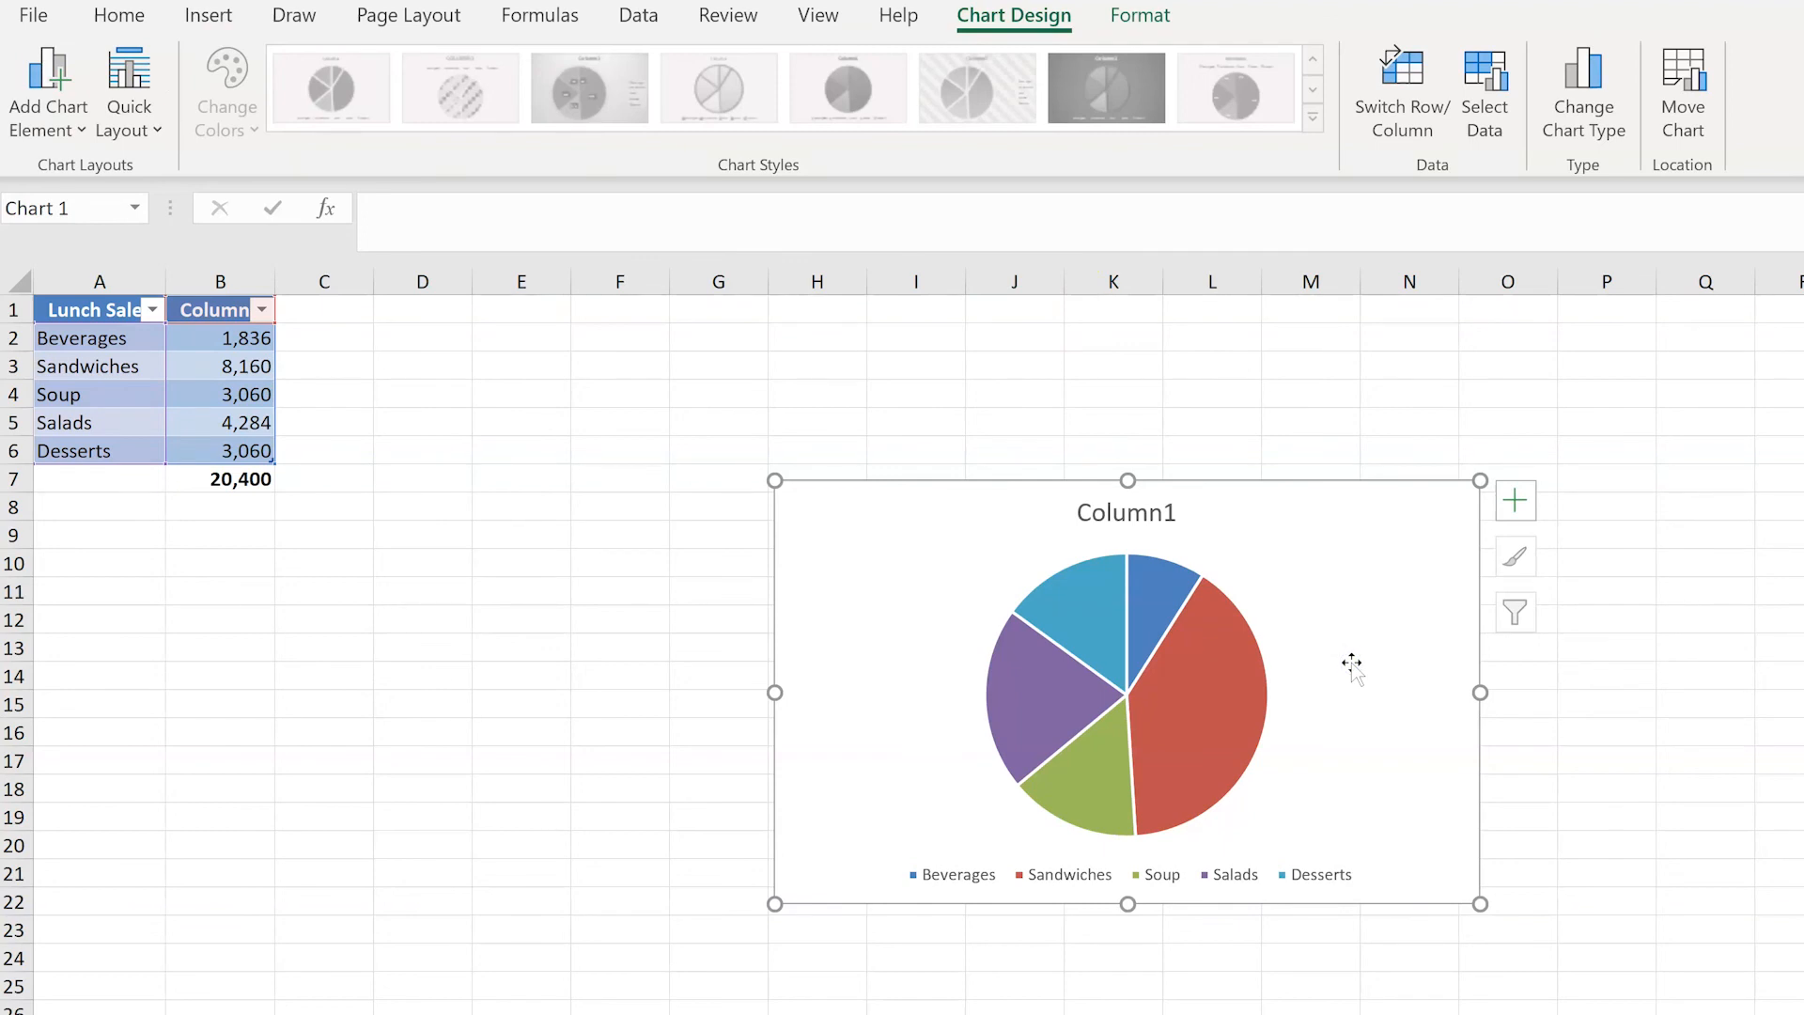
# - Apply the quick layout with category names and percentages on the slices to the pie chart, and slightly adjust the chart's size
pyautogui.click(158, 125)
pyautogui.moveTo(1049, 751)
pyautogui.moveTo(1177, 696)
pyautogui.click(156, 132)
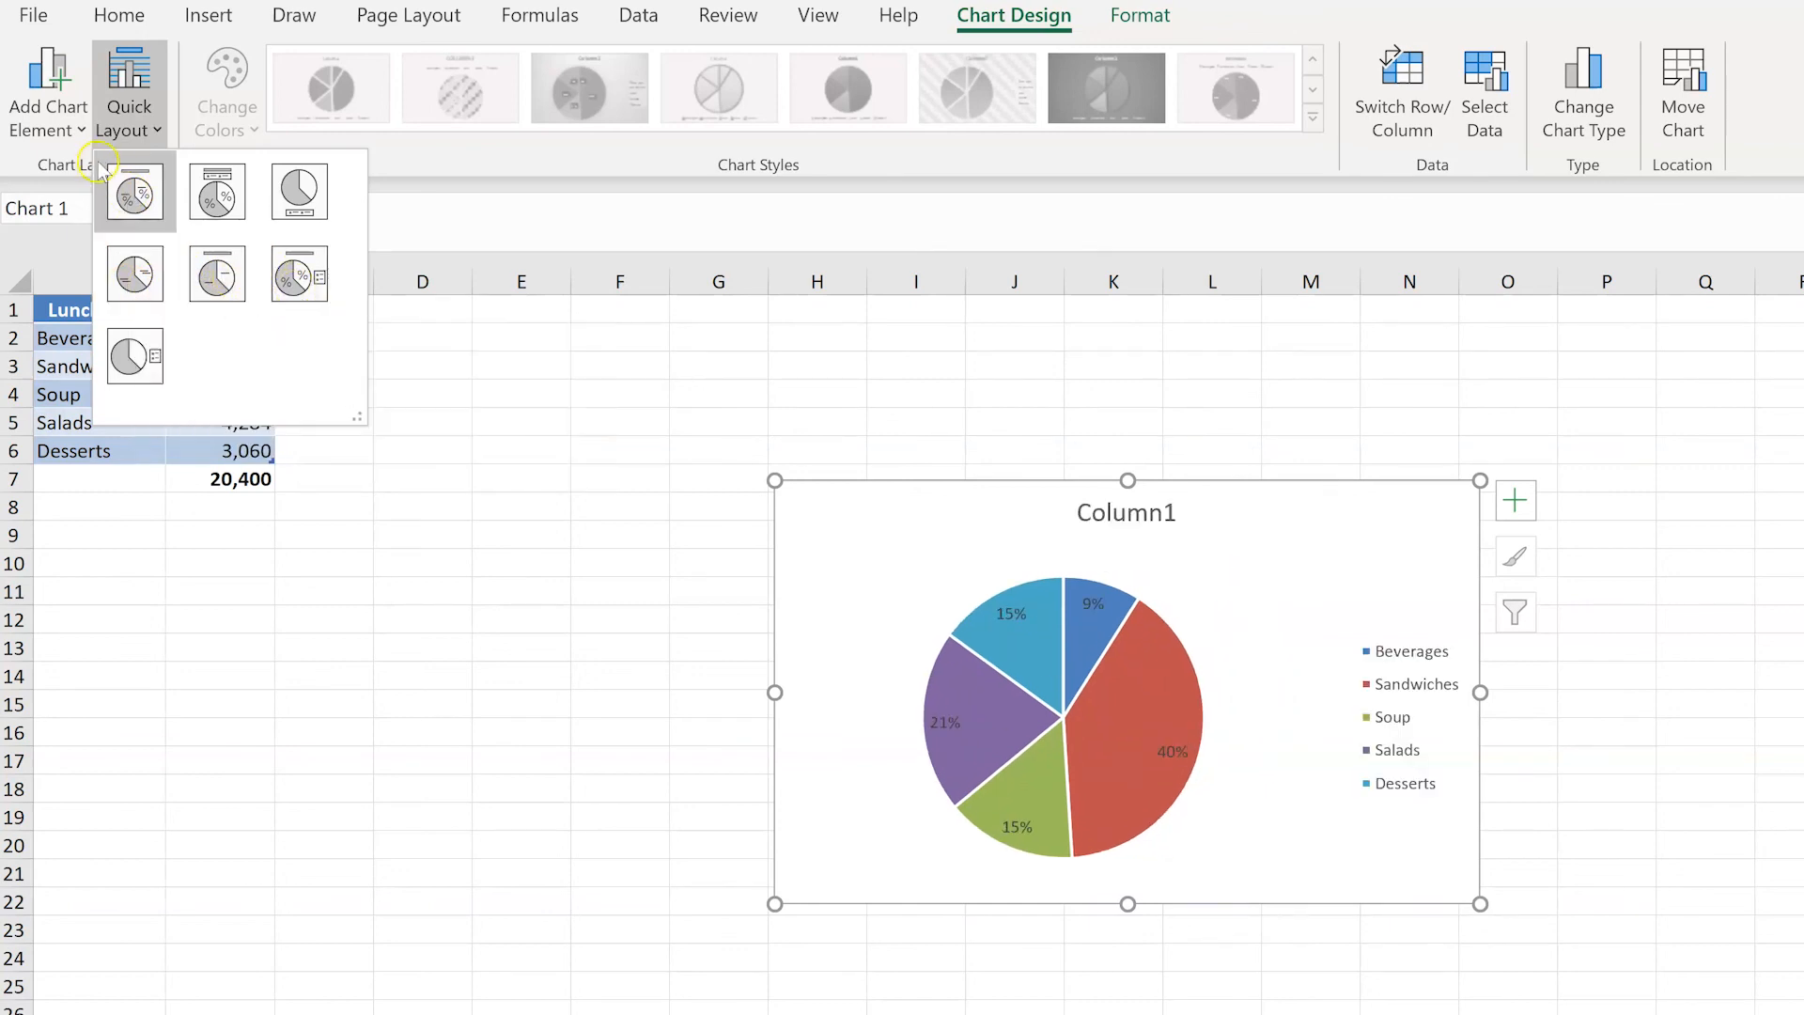
pyautogui.click(133, 191)
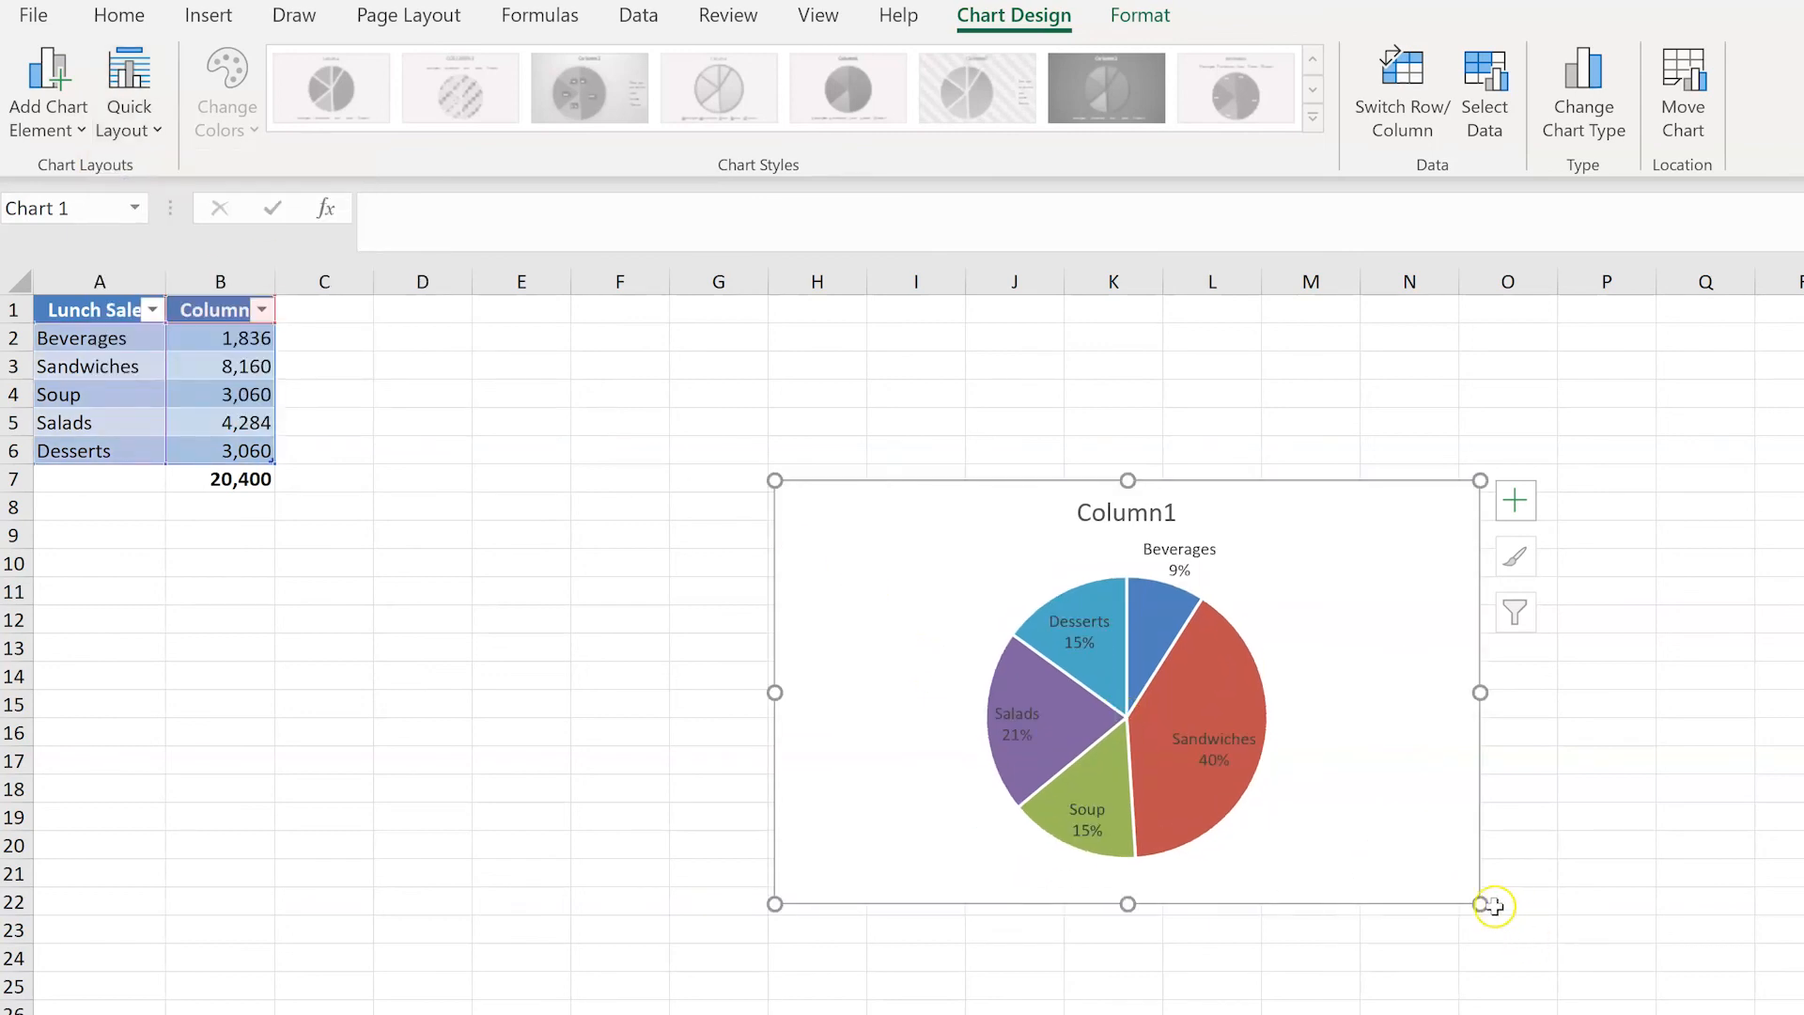
pyautogui.moveTo(1480, 904)
pyautogui.mouseDown()
pyautogui.moveTo(1551, 948)
pyautogui.moveTo(1477, 907)
pyautogui.mouseUp()
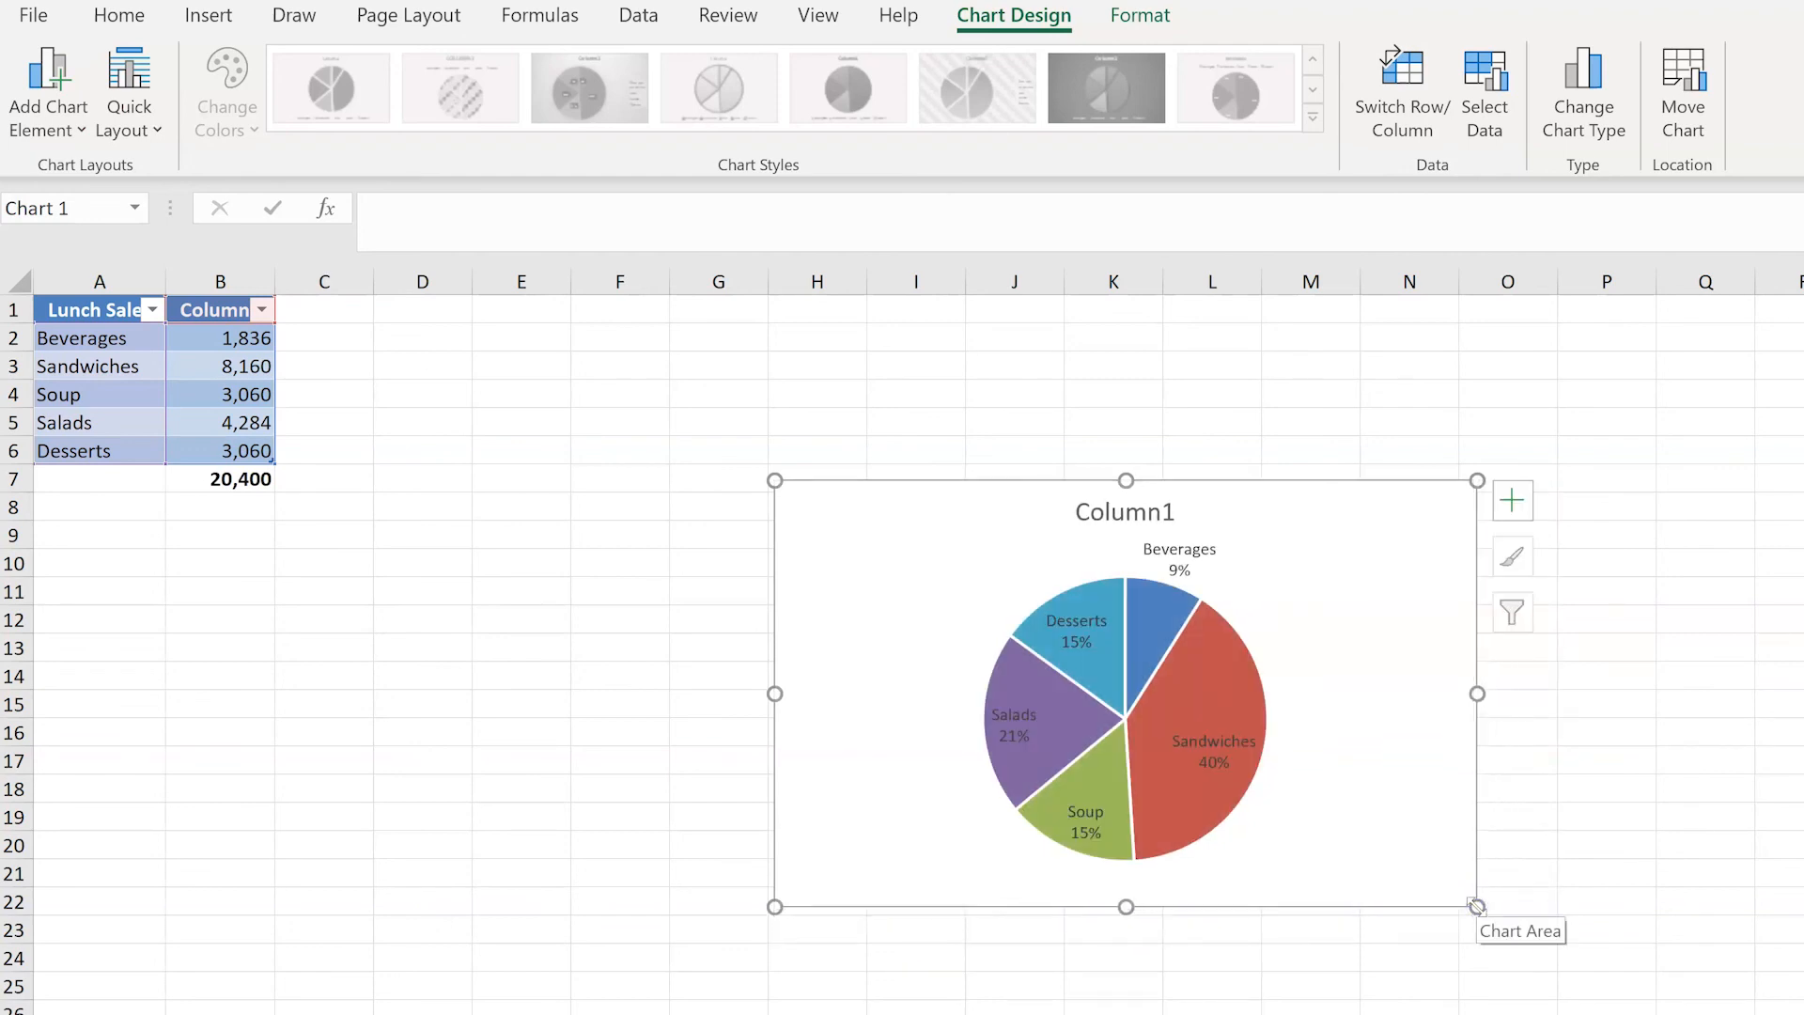
# - Move the lunch sales pie chart to a new sheet named Chart2
pyautogui.click(1679, 126)
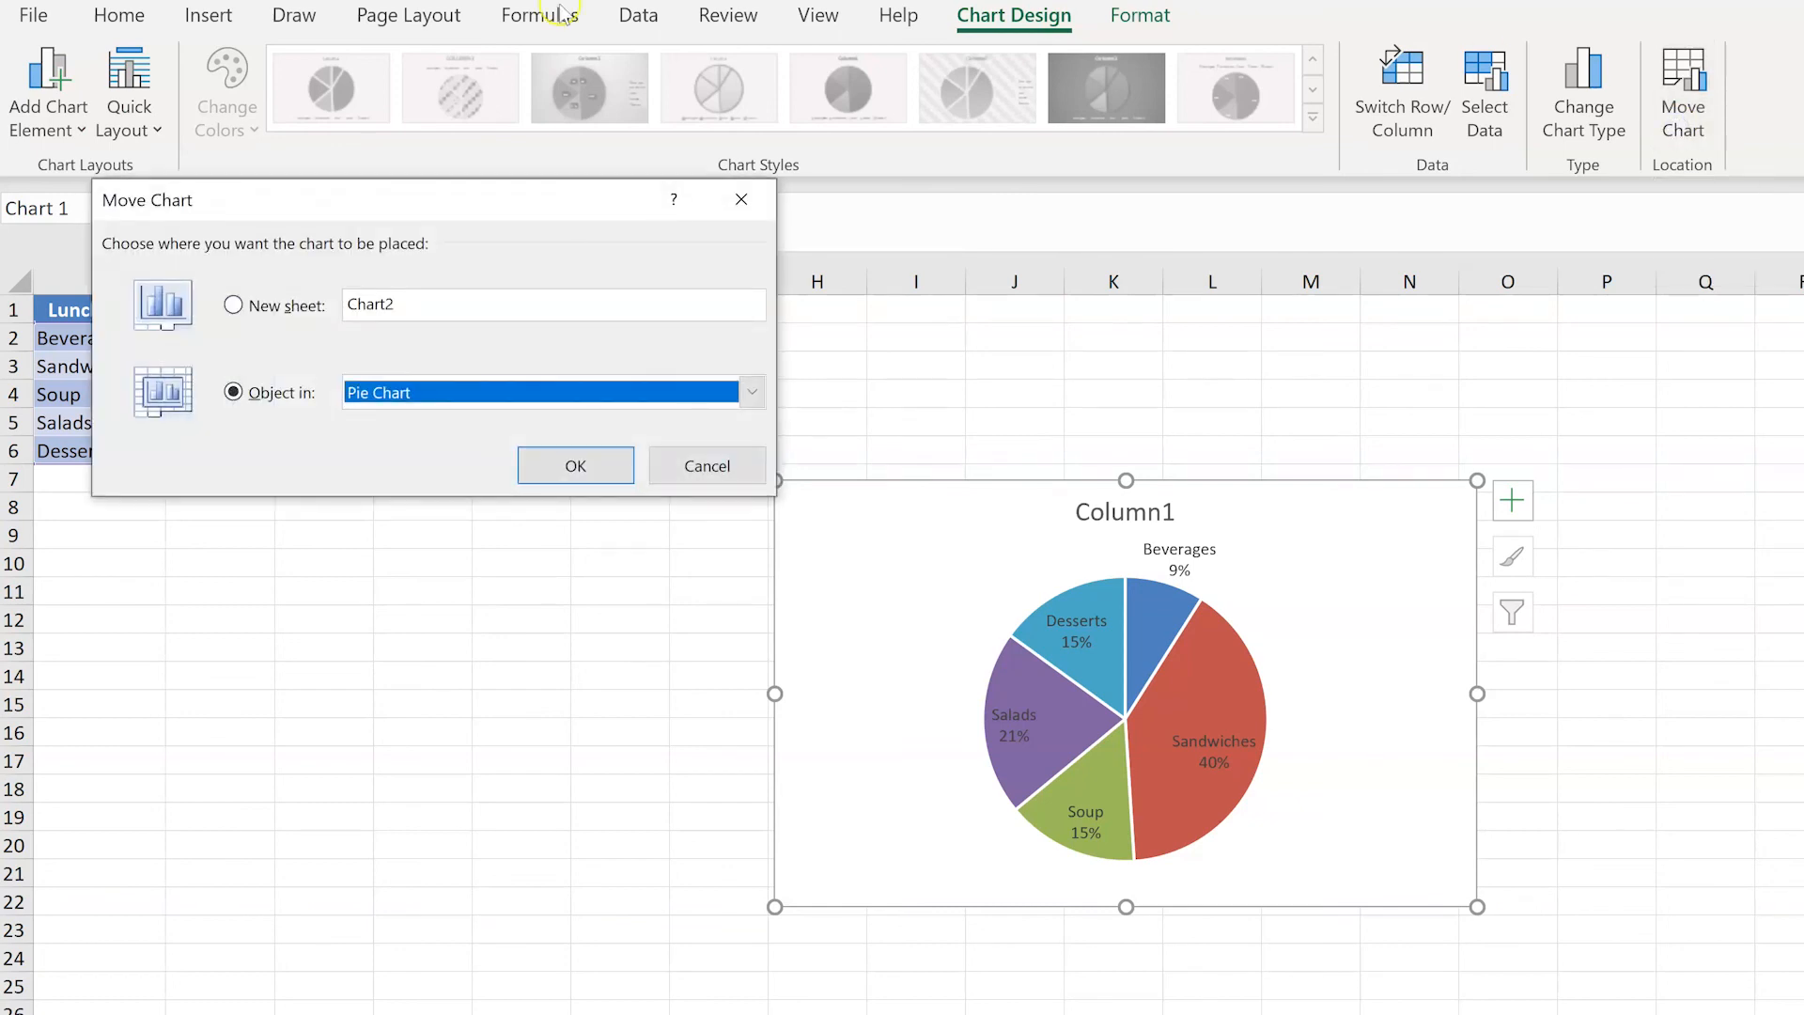
pyautogui.click(233, 304)
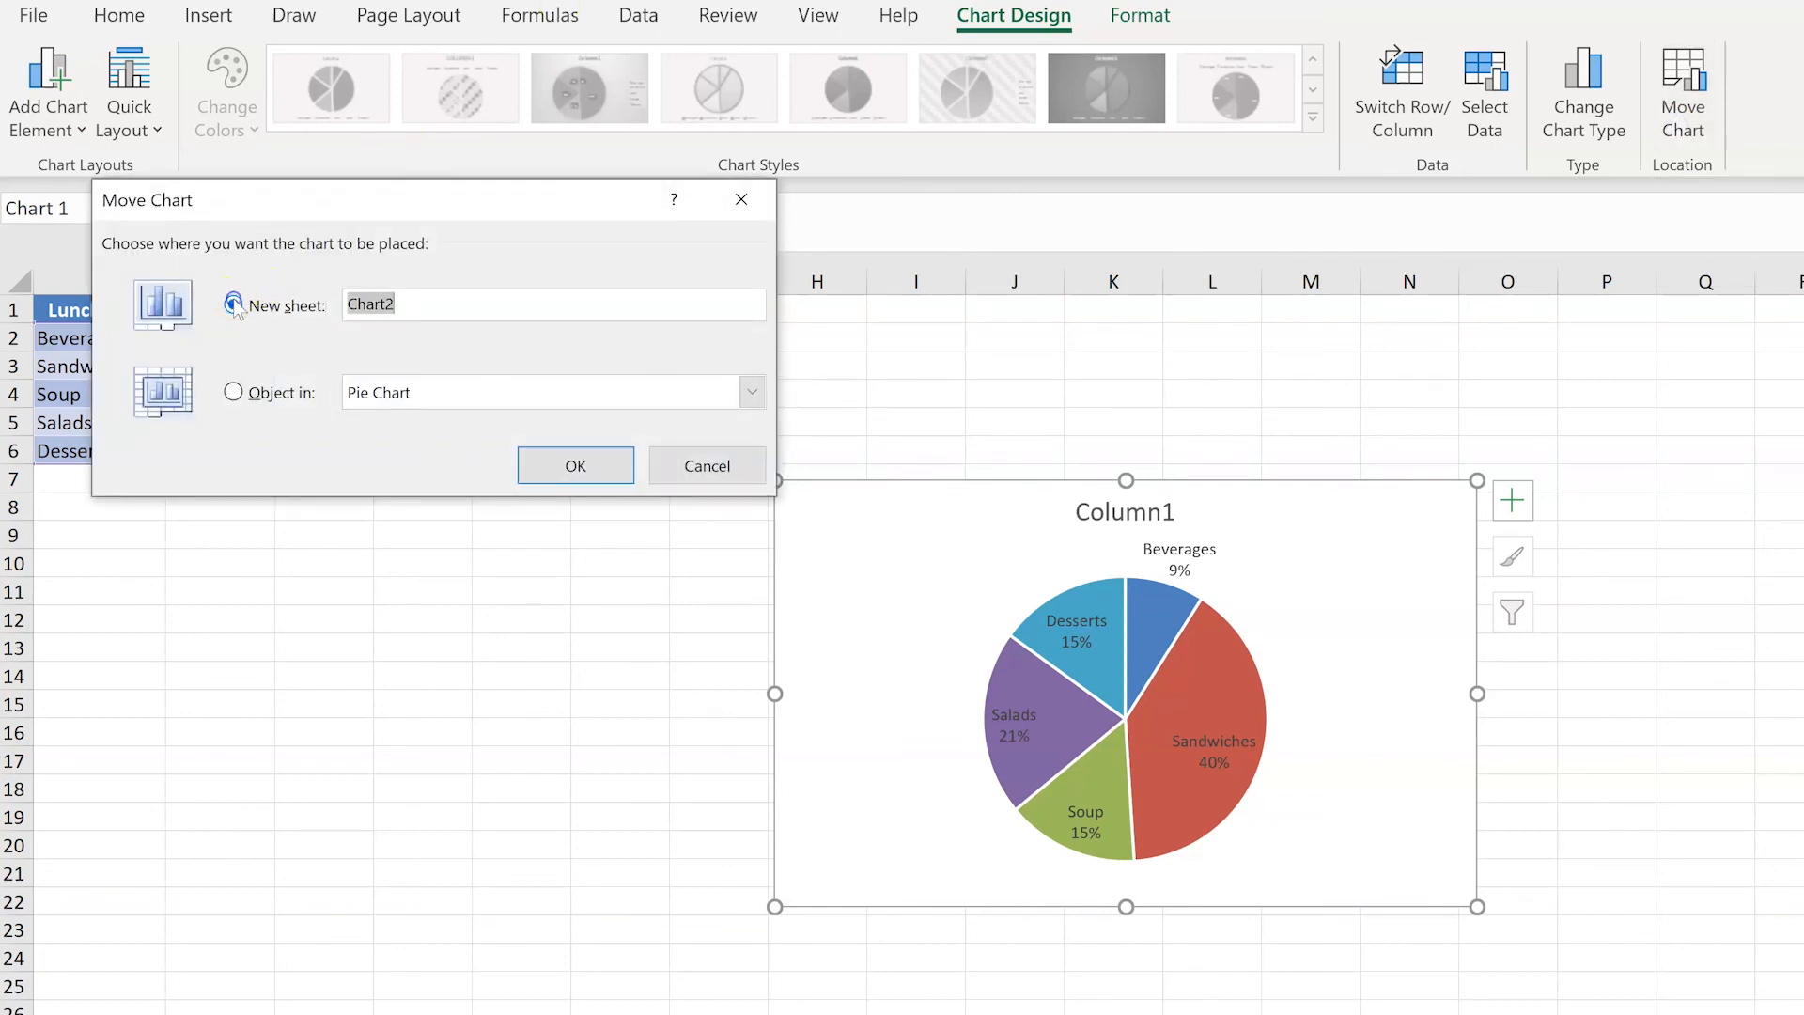
pyautogui.click(583, 464)
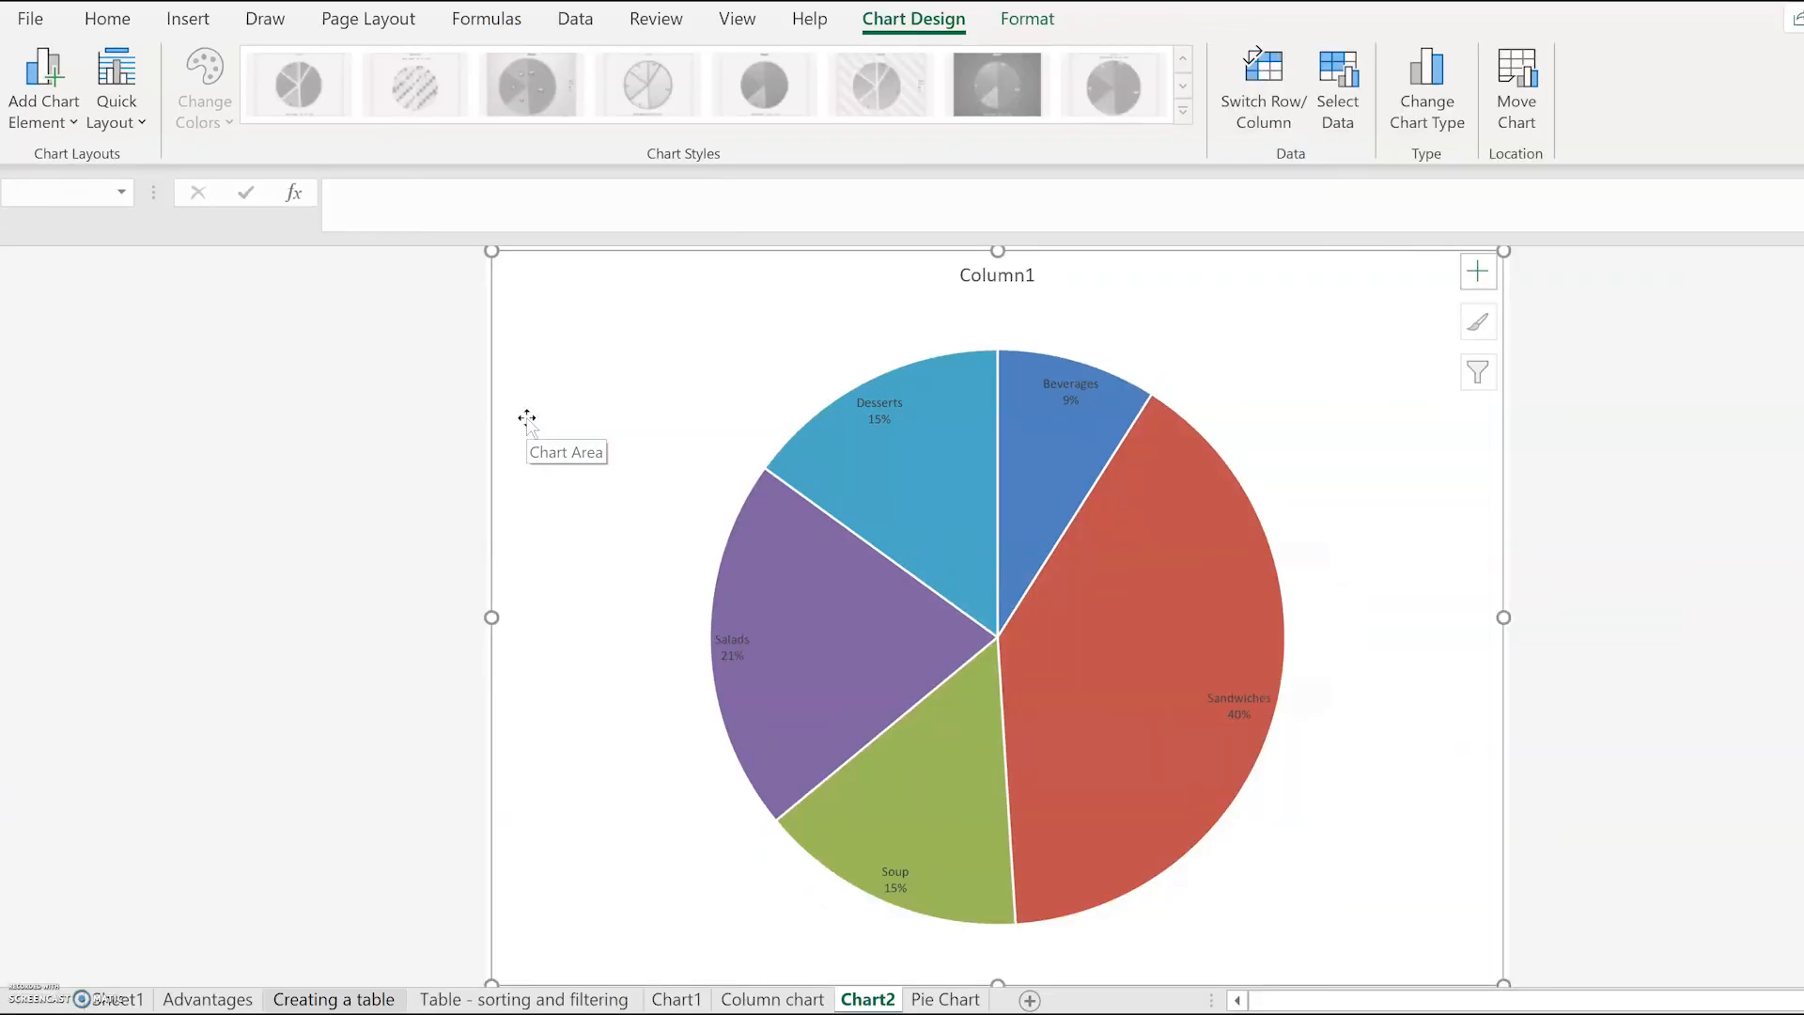
# - Select the pie series on Chart2 for inspection and return to the Column chart and Chart1 sheets to review the tea sales
pyautogui.click(1172, 555)
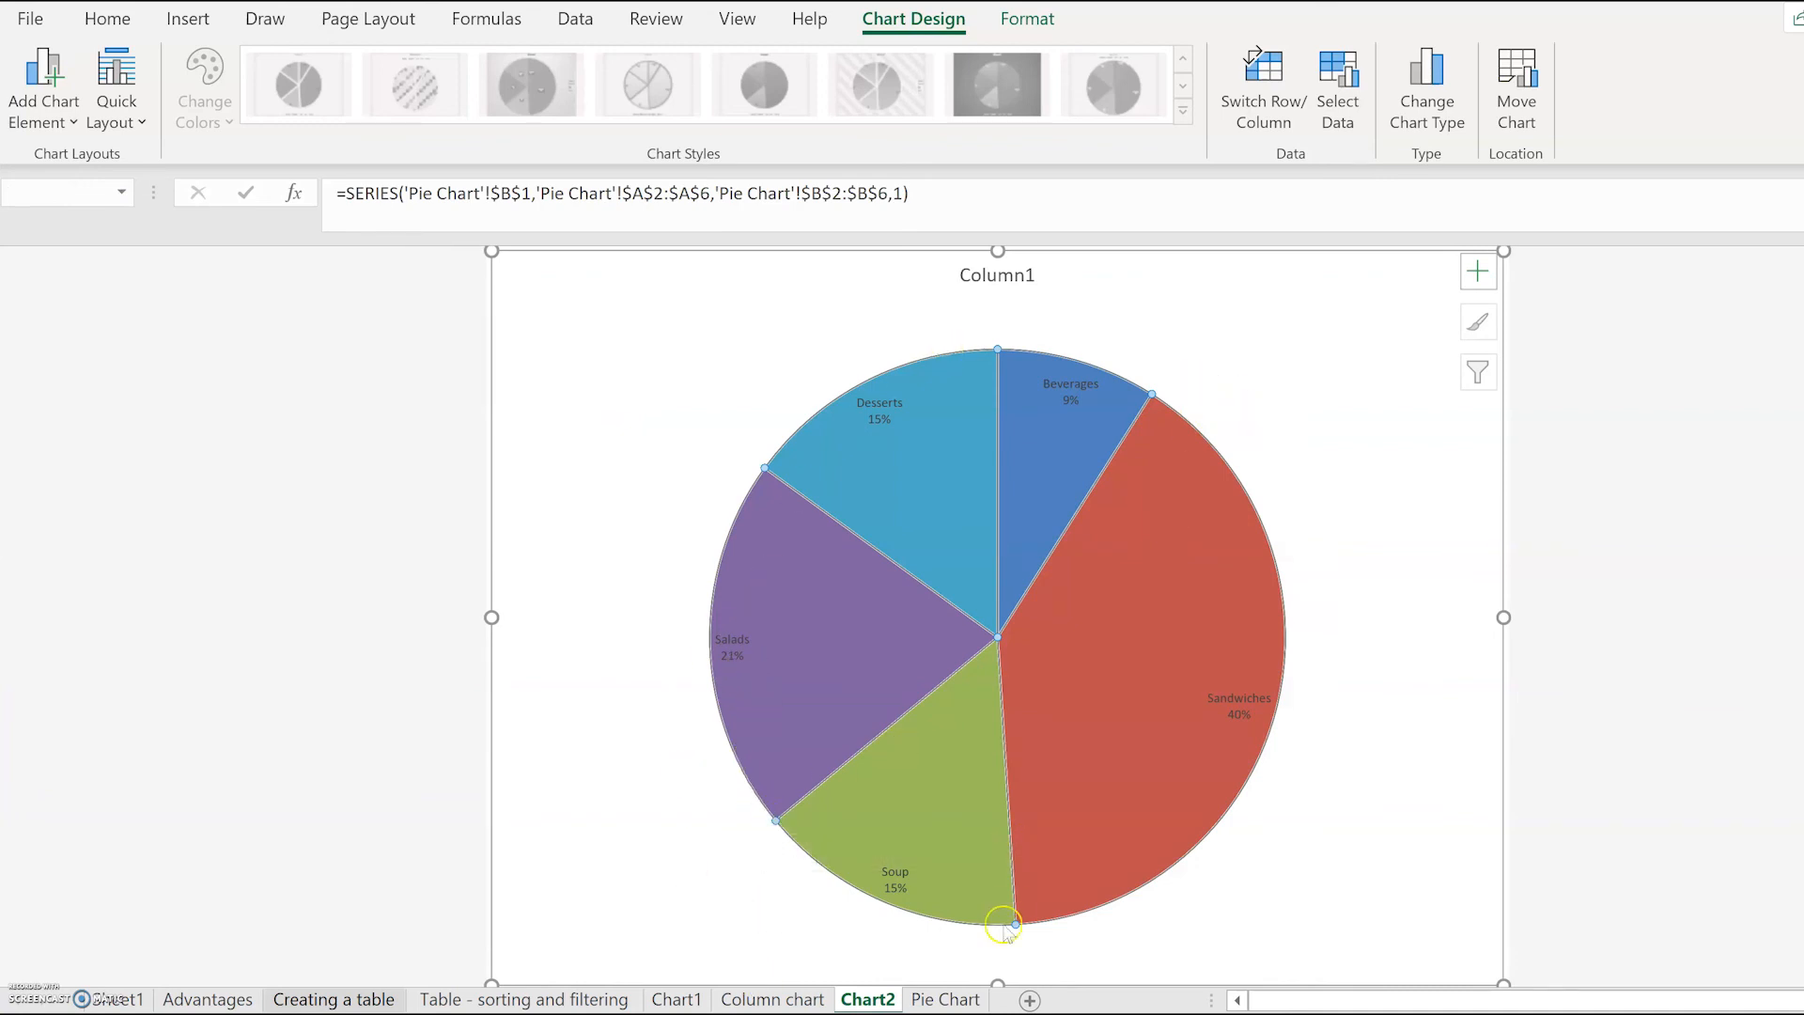
pyautogui.click(785, 1000)
pyautogui.click(696, 1000)
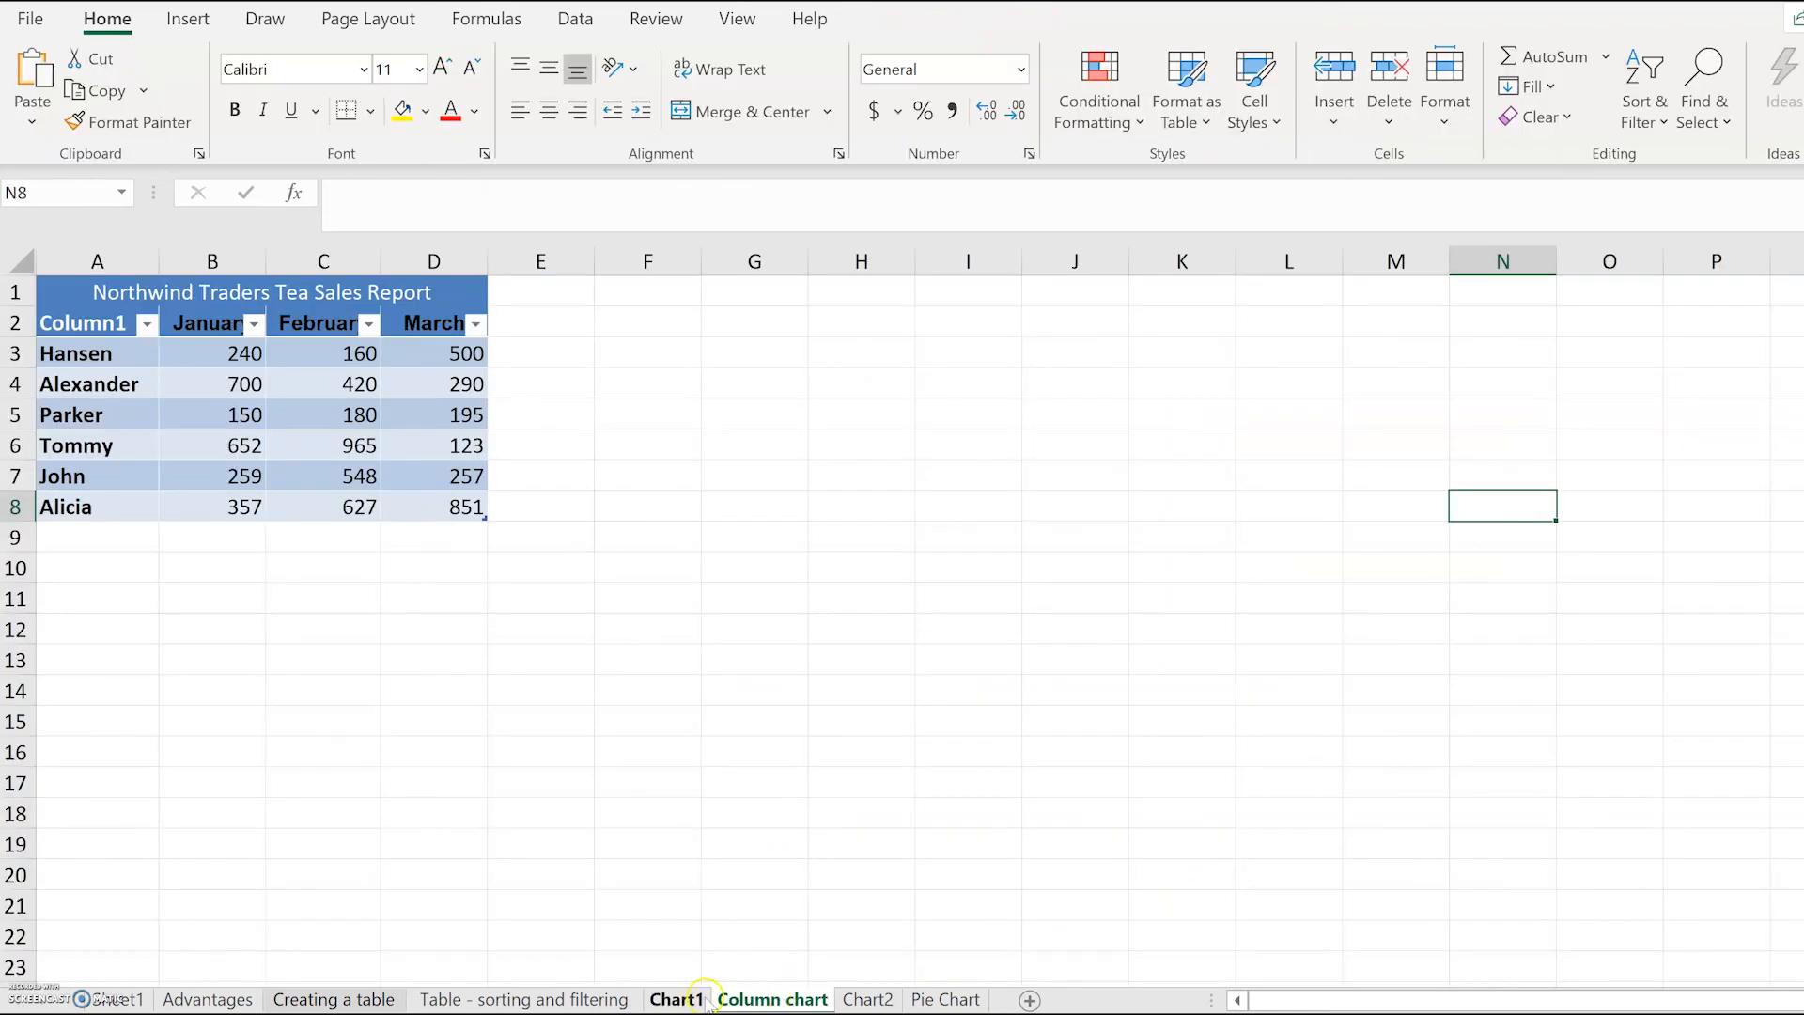